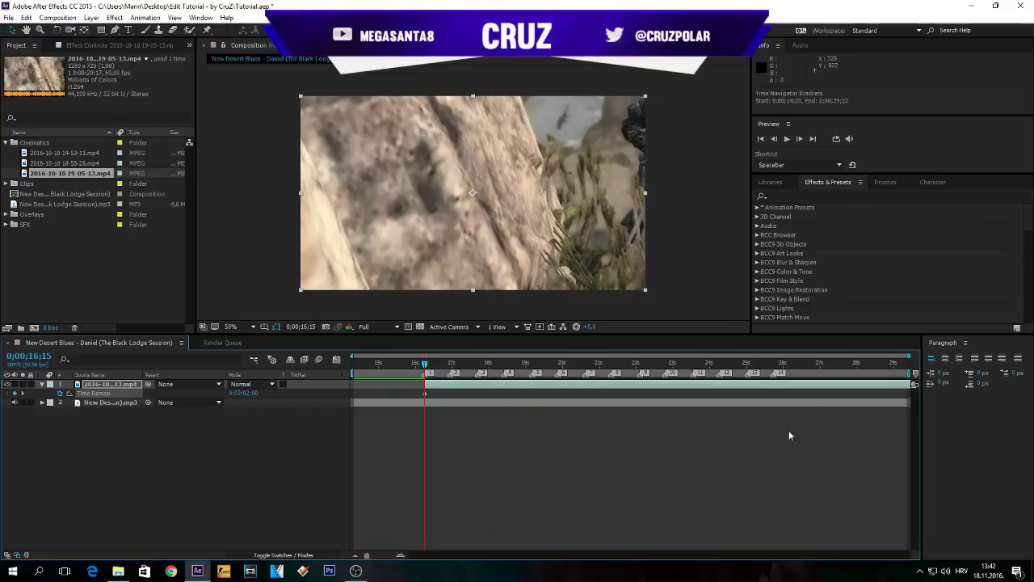
Move the 19-05-13 clip's end Time Remap keyframe to marker 3 at 0;00;17;42
left_click_drag(845, 366, 894, 374)
key("j")
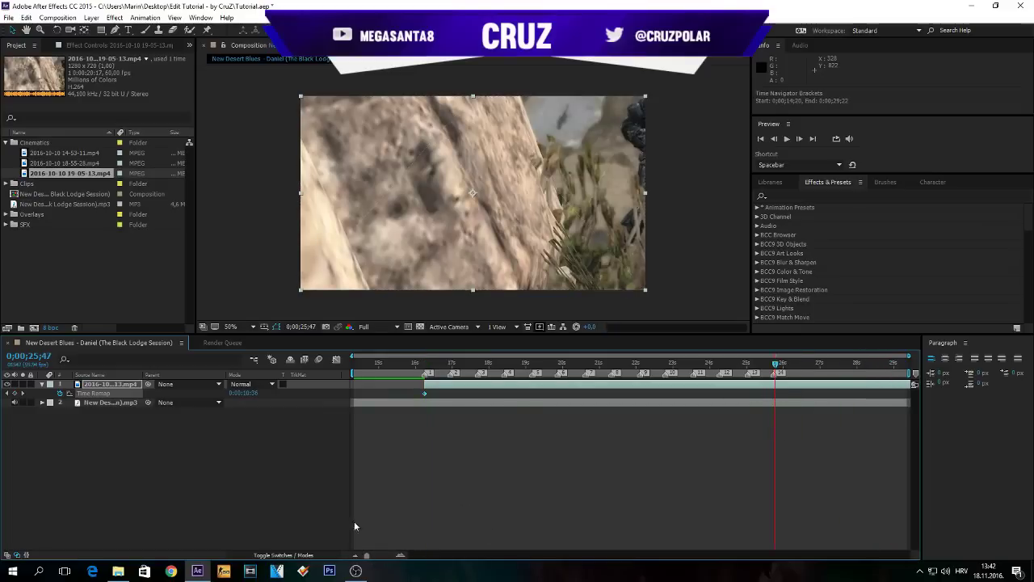
left_click_drag(866, 386, 651, 397)
left_click_drag(446, 371, 426, 370)
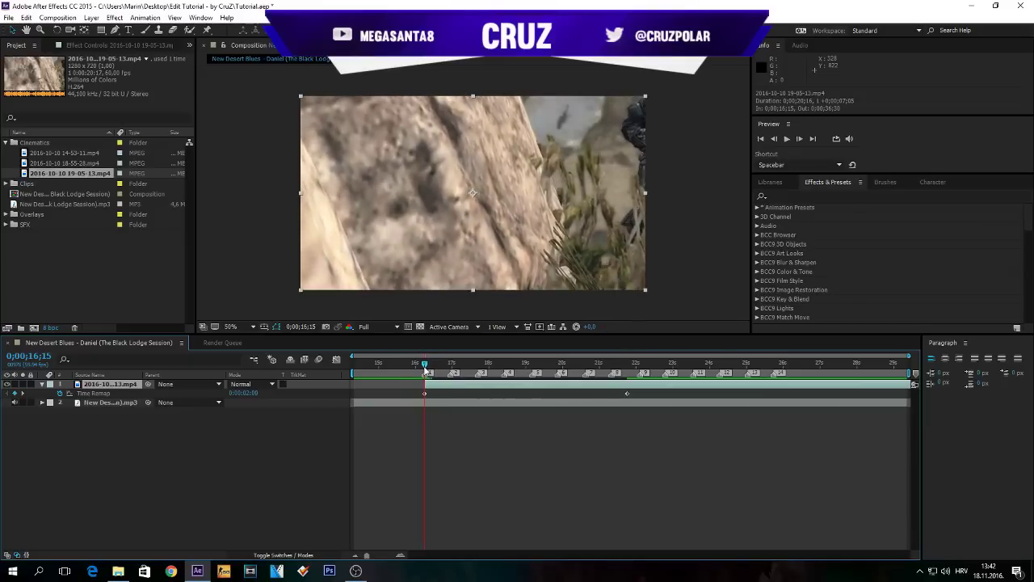
key("space")
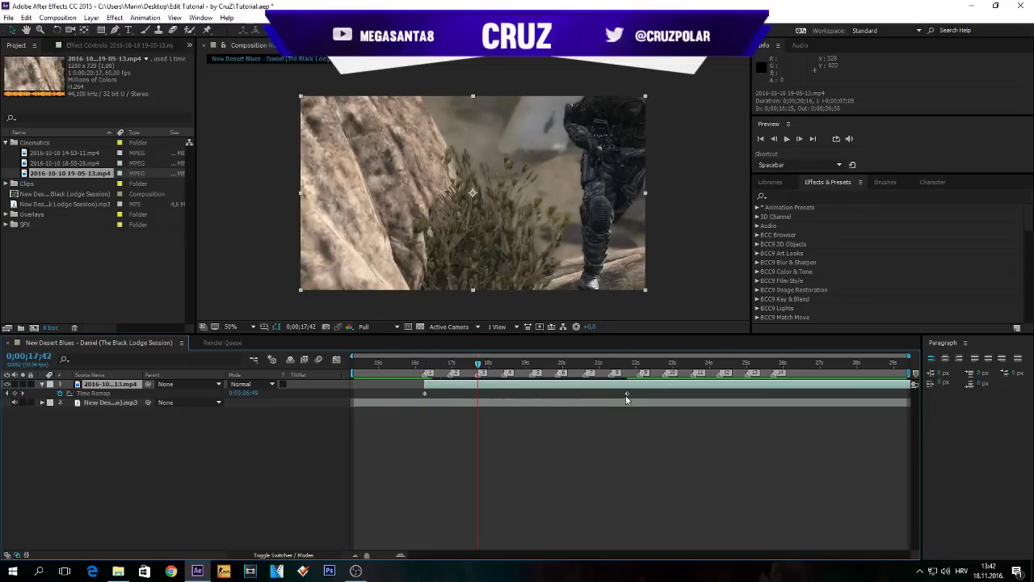
left_click_drag(629, 399, 483, 401)
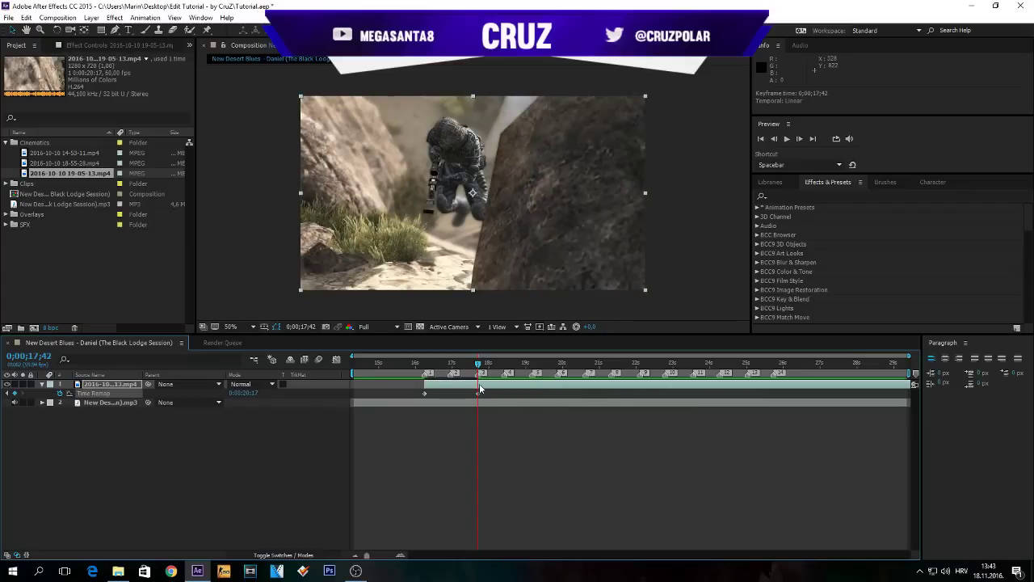
Split the 19-05-13 layer at 0;00;17;42 and delete the part after the cut
key("ctrl+shift+d")
left_click(497, 384)
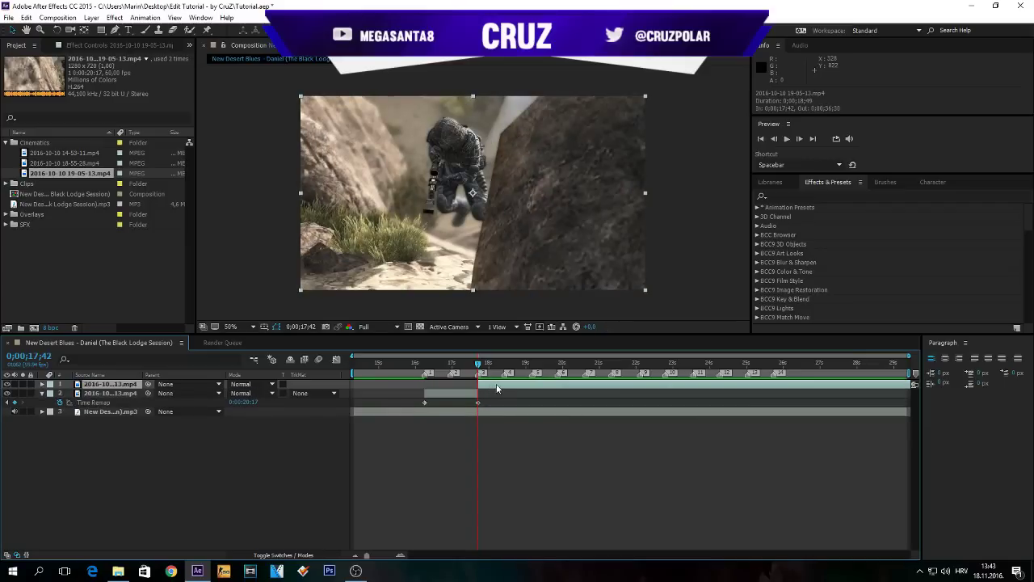
key("Delete")
Add a Time Remap keyframe of 0:00:11:26 at 0;00;16;57 and apply Easy Ease to all three keyframes
mouse_move(449, 361)
left_mouse_down()
mouse_move(426, 361)
mouse_move(470, 361)
mouse_move(451, 363)
left_mouse_up()
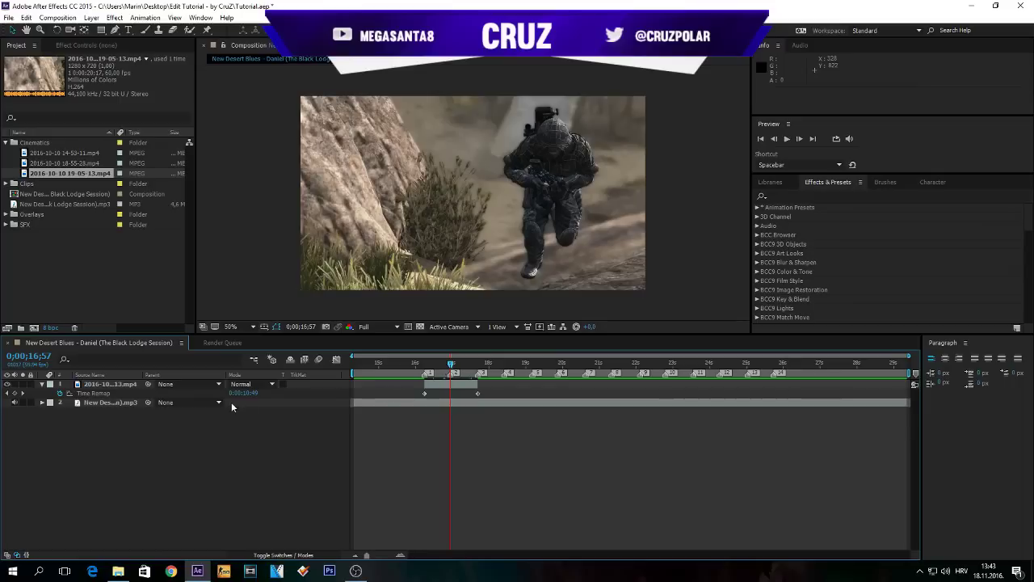
left_click_drag(246, 393, 560, 406)
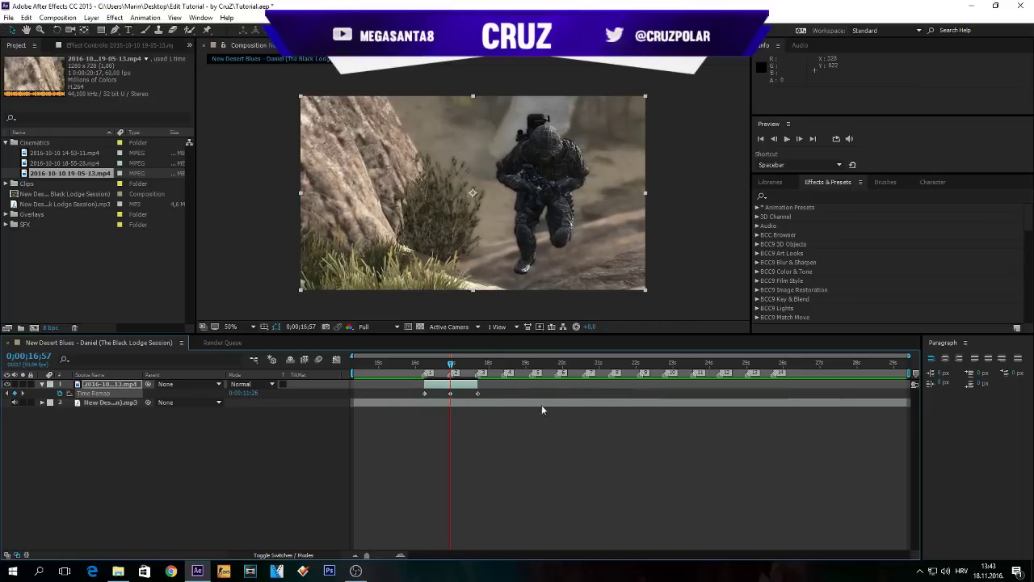
left_click_drag(497, 391, 412, 399)
key("F9")
right_click(479, 395)
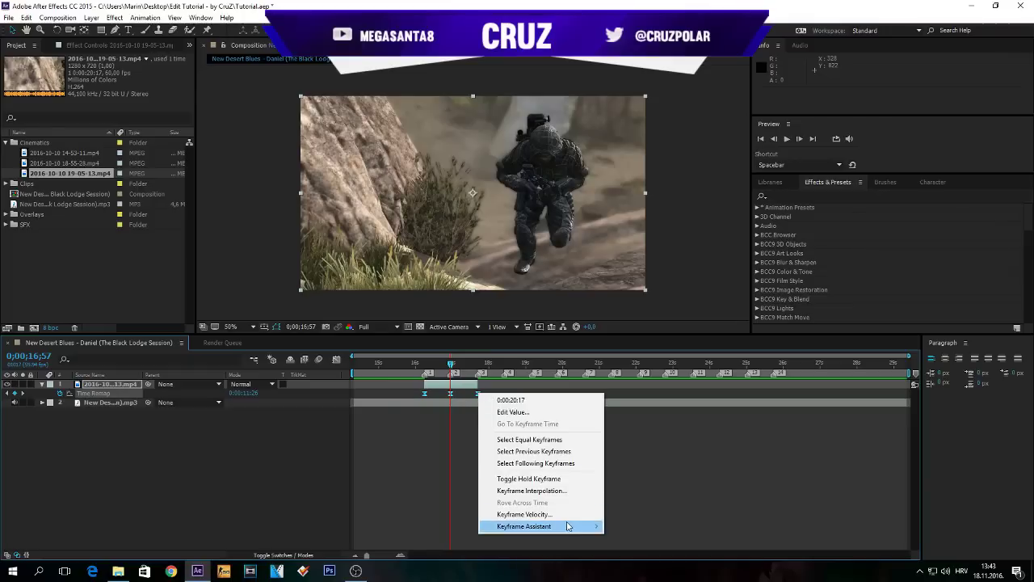
mouse_move(568, 526)
left_click(647, 467)
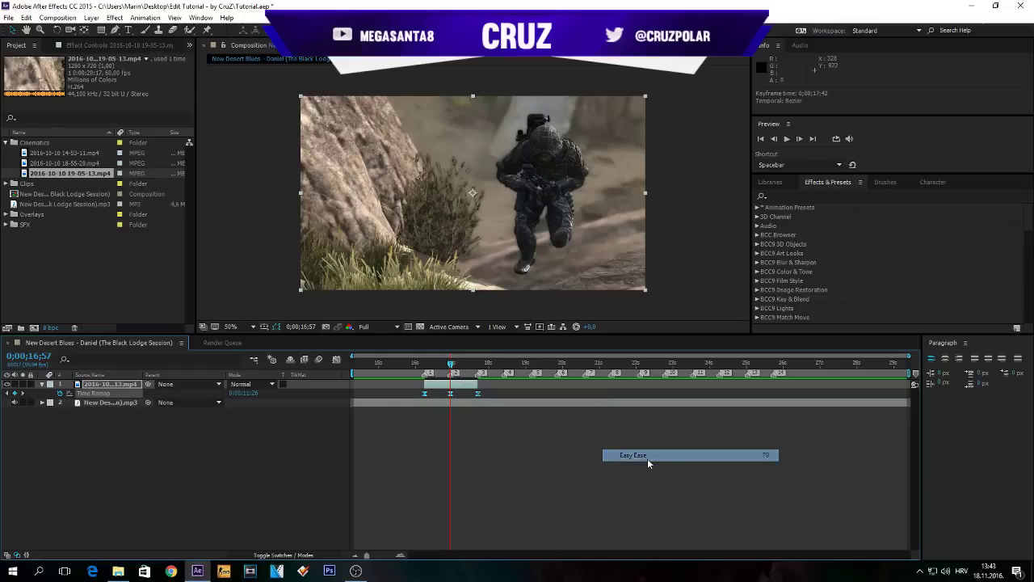
Shape the Time Remap curve in the Graph Editor by making the handles of all three keyframes nearly vertical, fast at each keyframe and slow between
left_click(336, 358)
left_click(401, 555)
left_click(404, 556)
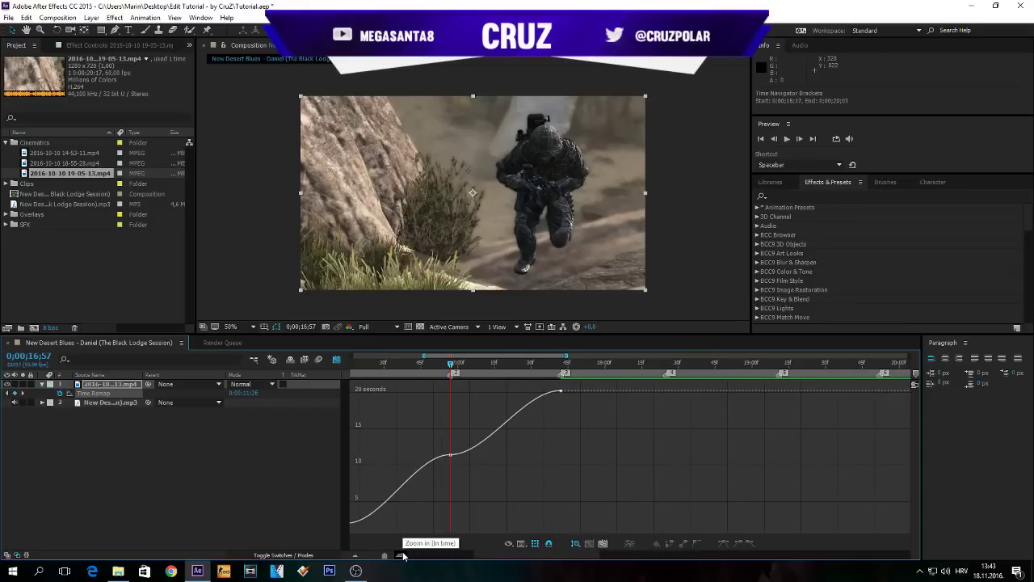
left_click_drag(444, 356, 427, 355)
left_click(414, 521)
left_click_drag(450, 521, 387, 486)
left_click_drag(484, 454, 520, 488)
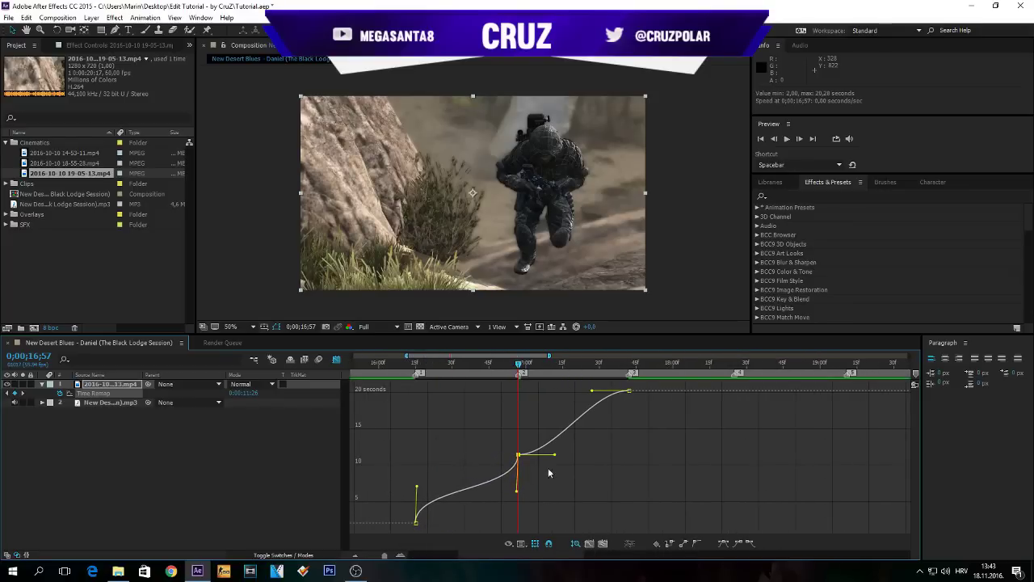
left_click_drag(555, 454, 482, 420)
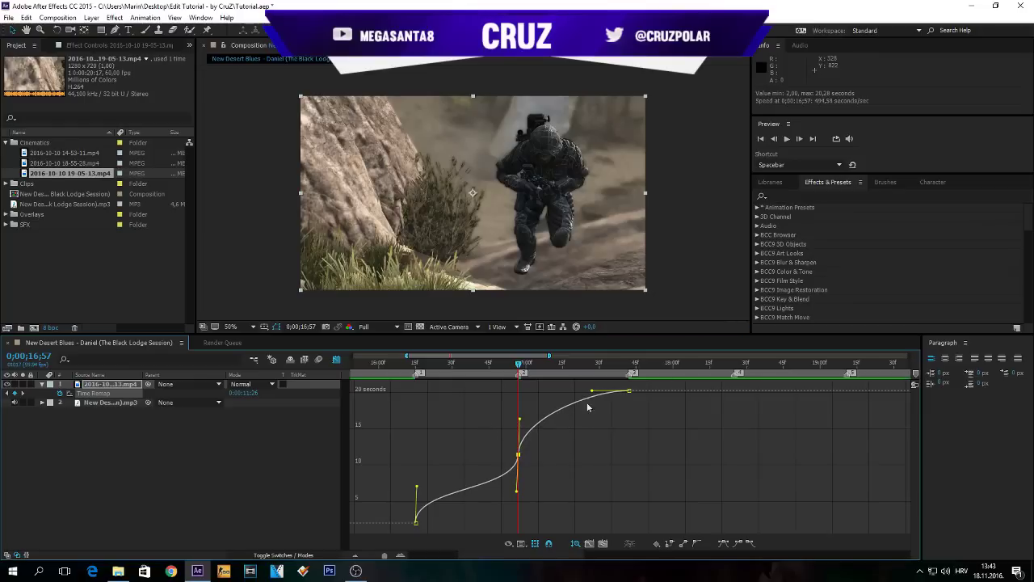
left_click_drag(592, 391, 598, 416)
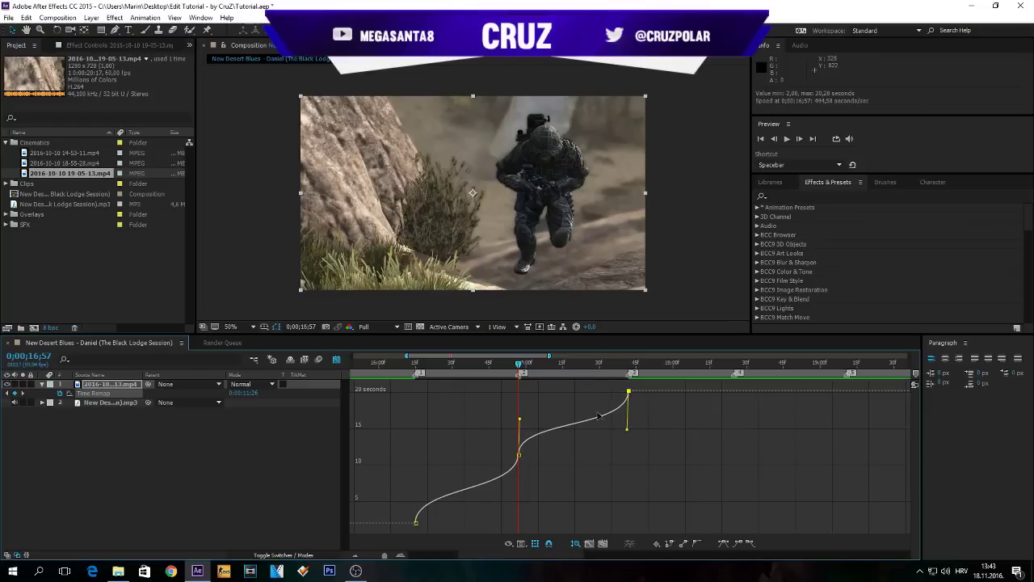
left_click(337, 359)
Set the work area from 0;00;15;35 to 0;00;18;36 and preview the time-remapped clip
left_click(354, 555)
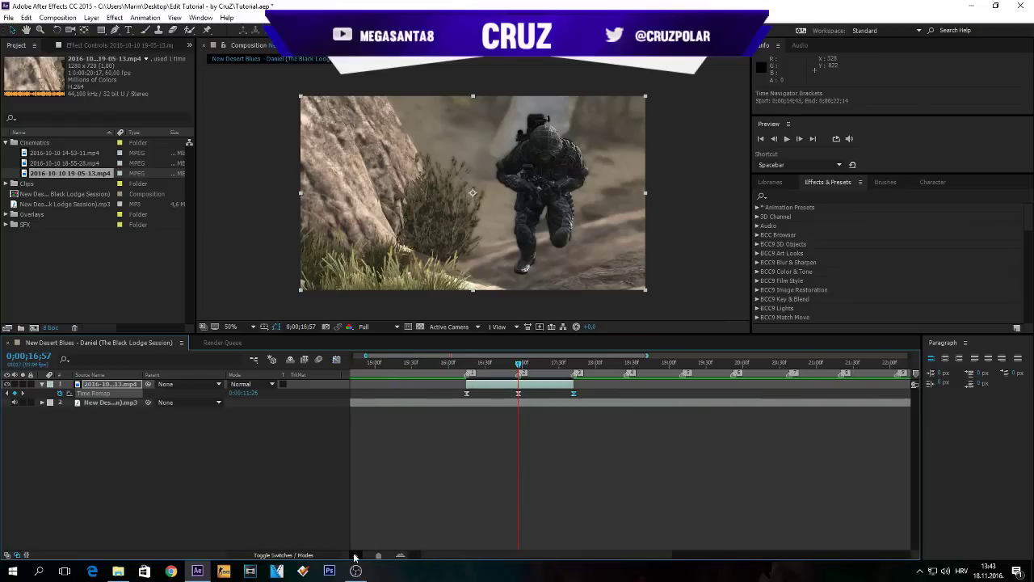
left_click(355, 555)
left_click(406, 365)
key("b")
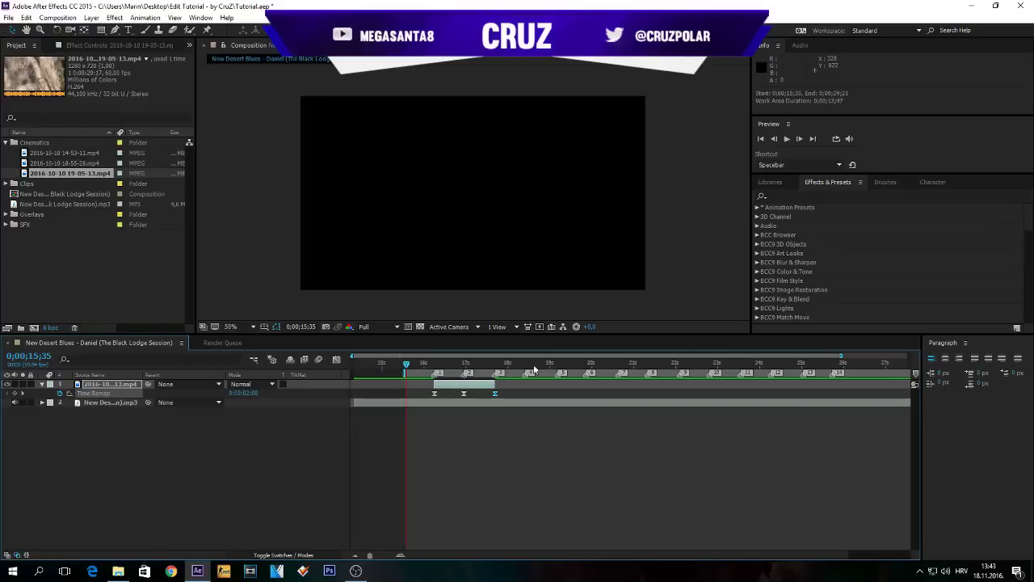
key("n")
key("space")
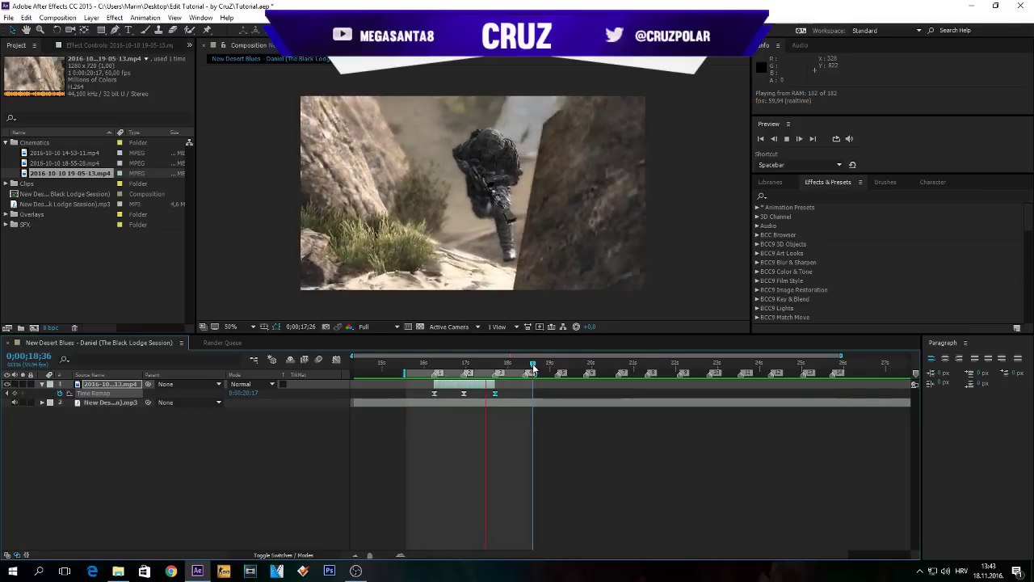
left_click(277, 445)
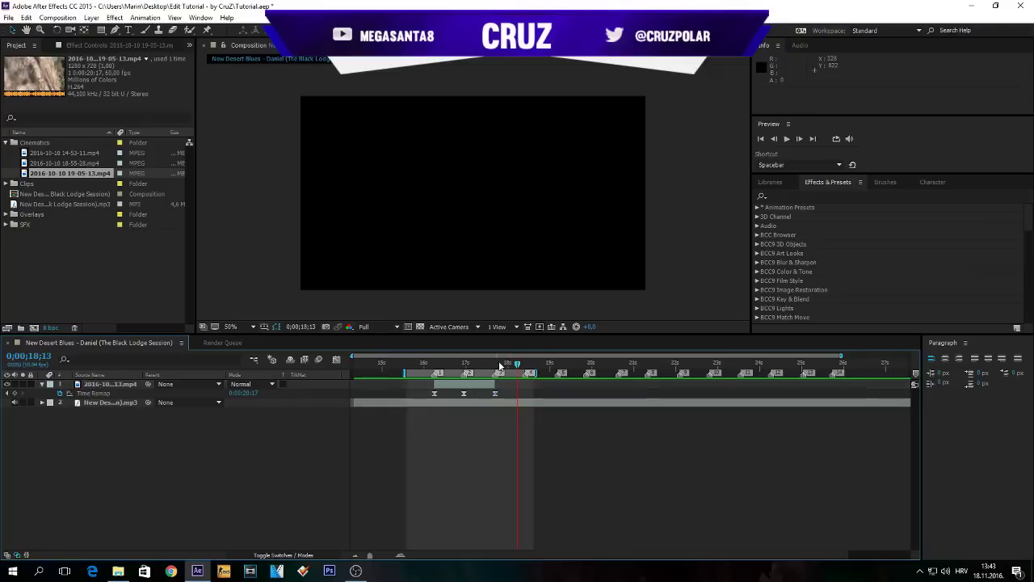
left_click(498, 364)
key("Page_Down")
left_click(37, 164)
left_click(51, 154)
left_click_drag(57, 158, 162, 386)
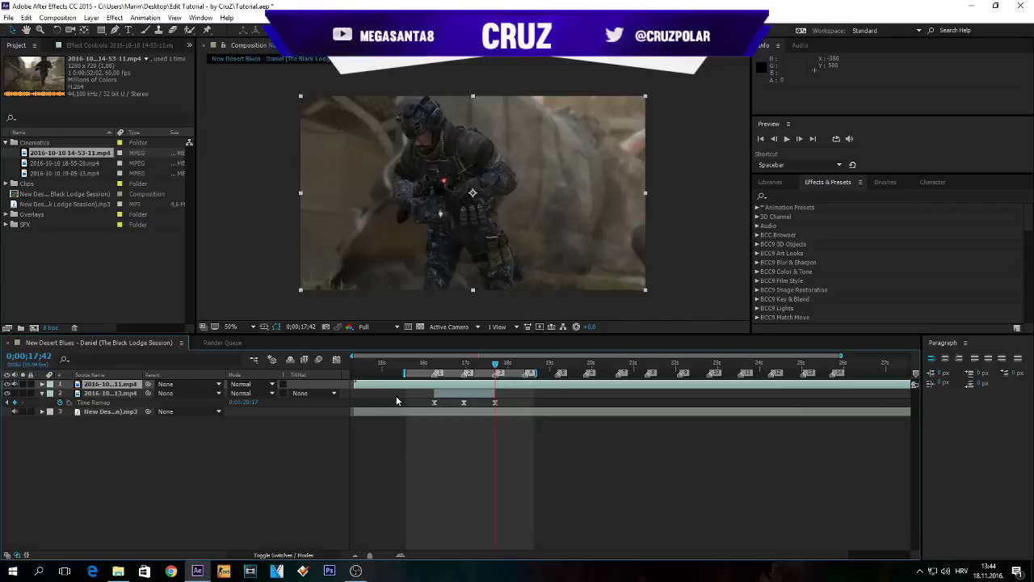
key("ctrl+alt+t")
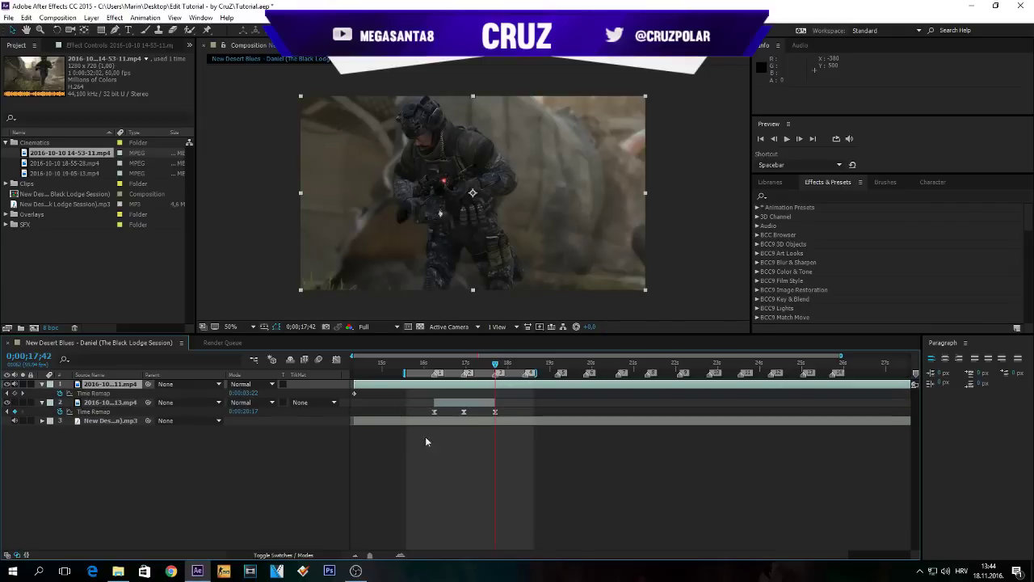
Move the 14-53-11 clip's start Time Remap keyframe to 0;00;17;42, then split the layer there and delete the earlier part
left_click_drag(355, 394, 495, 396)
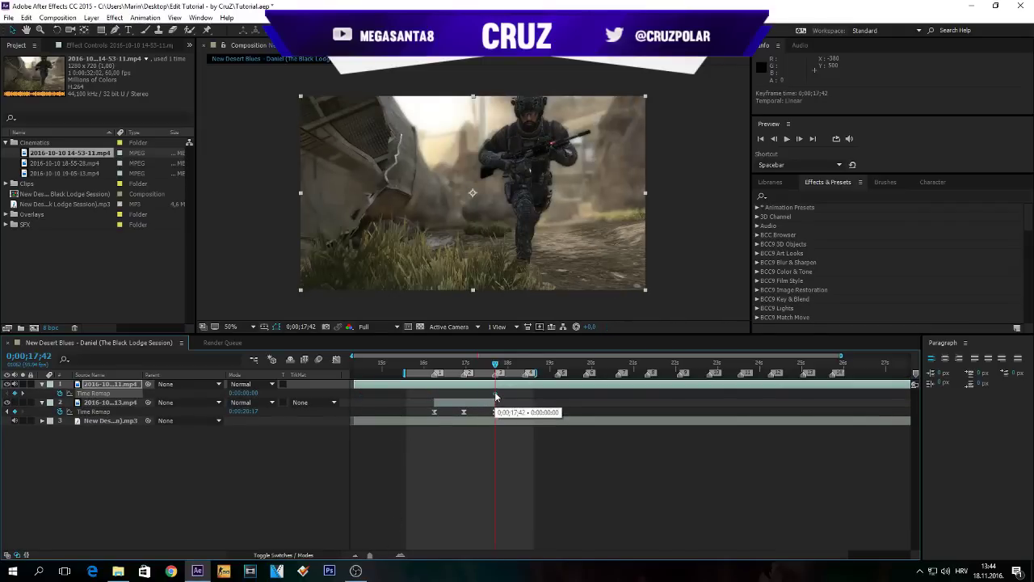
key("ctrl+shift+d")
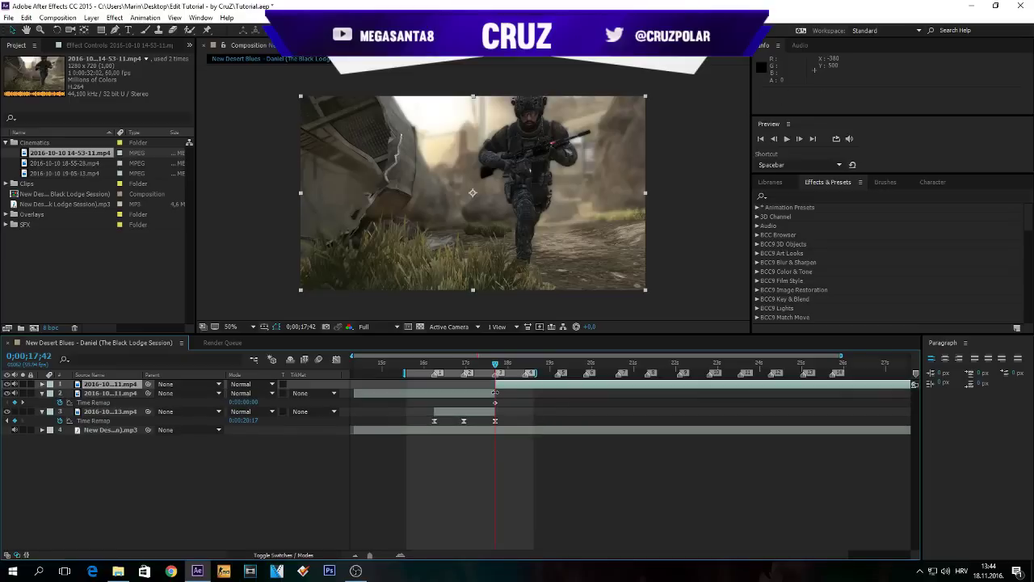
left_click(487, 395)
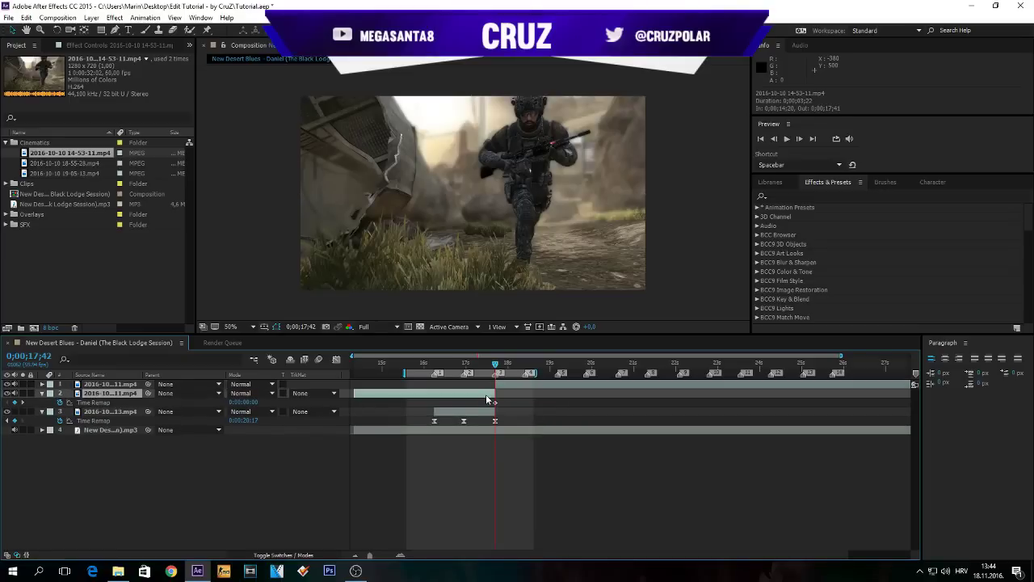
key("Delete")
Bring the 14-53-11 clip's end Time Remap keyframe closer to its start and realign the trimmed clip to begin at 0;00;17;42
left_click_drag(518, 386, 105, 396)
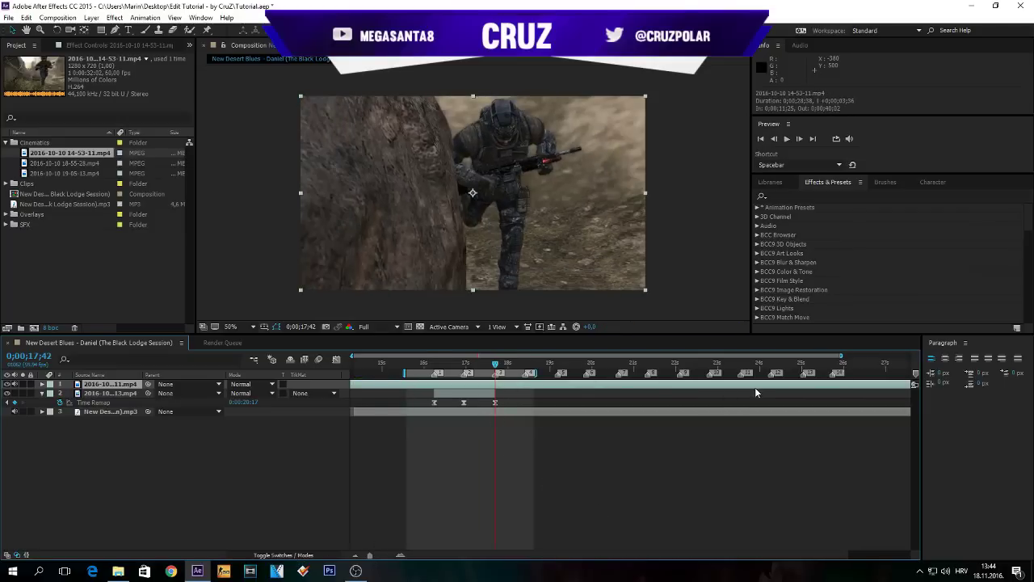
left_click(628, 395)
left_click(714, 394)
left_click_drag(788, 388, 574, 388)
left_click_drag(708, 383, 482, 387)
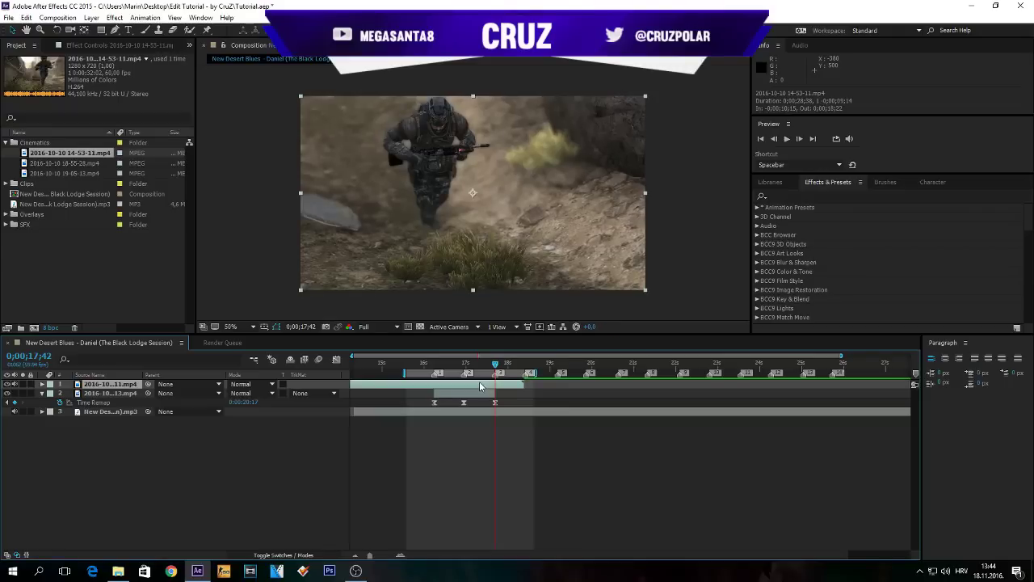
key("ctrl+alt+t")
left_click_drag(526, 393, 297, 395)
left_click_drag(419, 386, 698, 383)
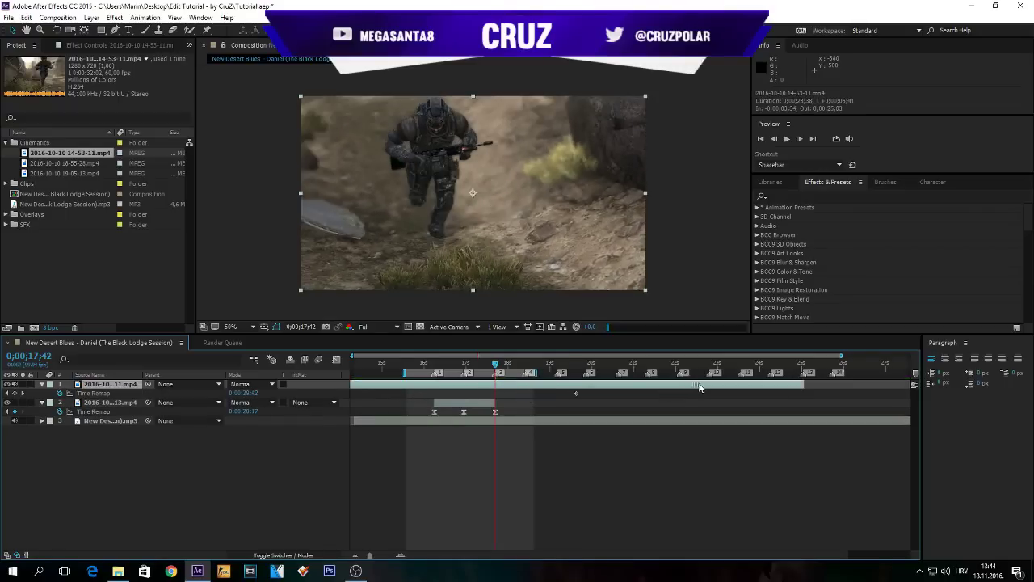
left_click_drag(576, 393, 763, 392)
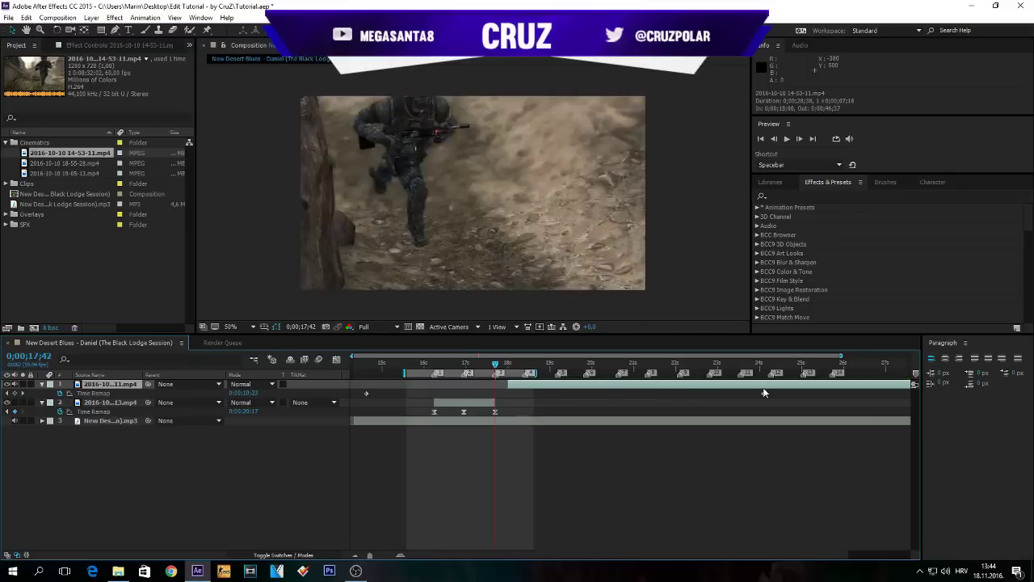
left_click_drag(584, 387, 579, 386)
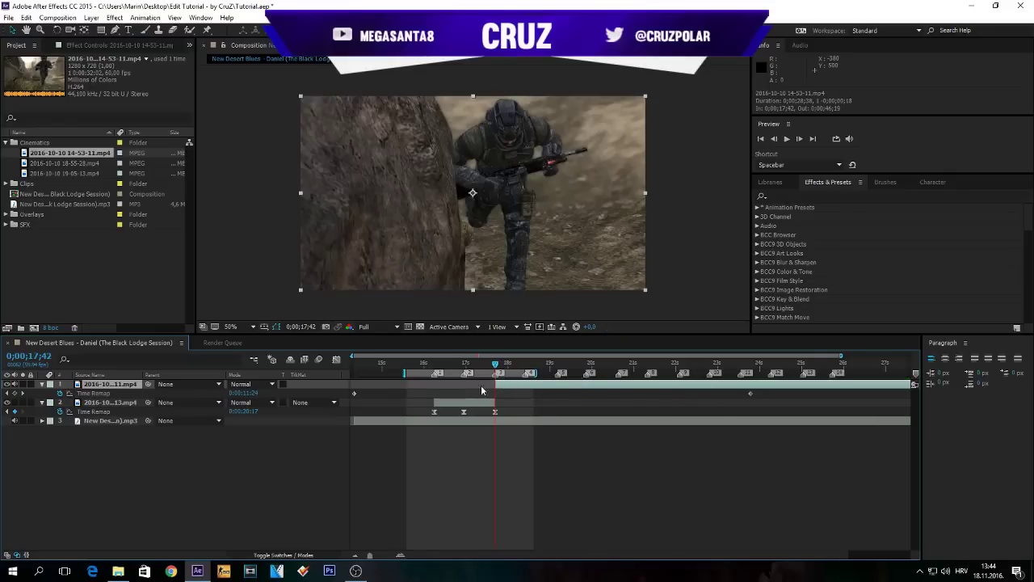
Place the clip's start and end Time Remap keyframes at 0;00;17;42 and 0;00;18;25, and cut off everything after 0;00;18;25
left_click_drag(355, 393, 495, 394)
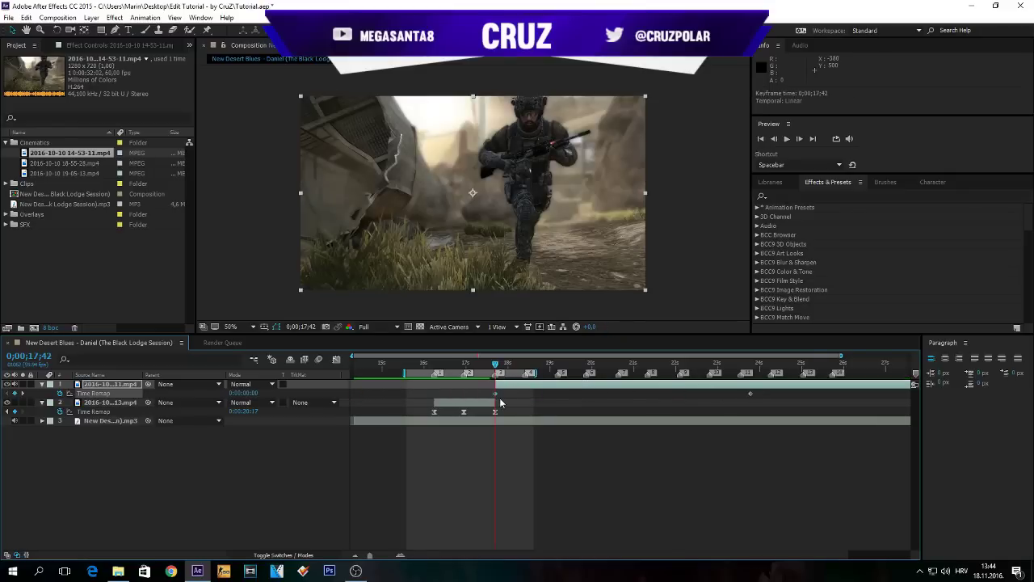
key("space")
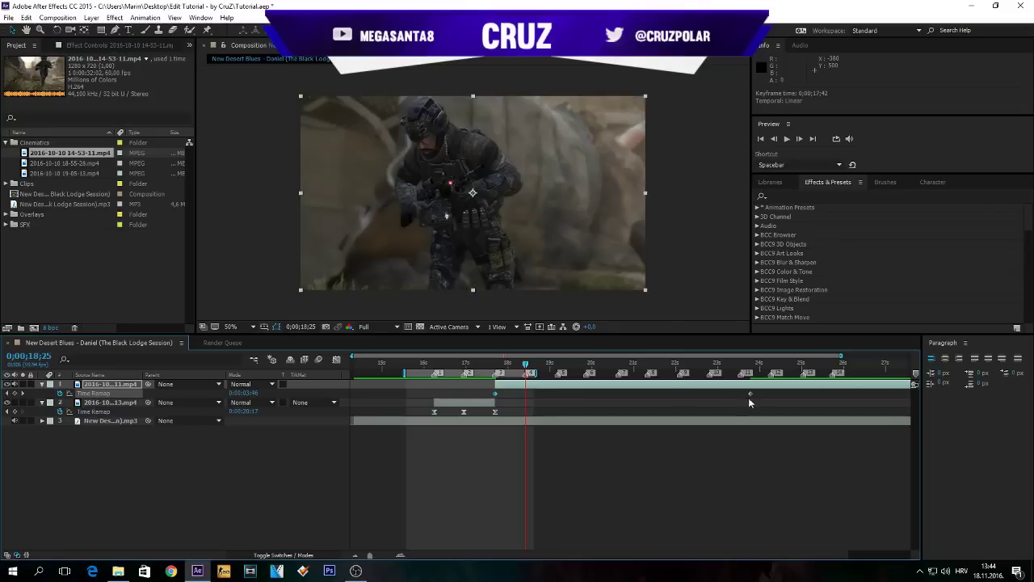
left_click_drag(750, 395, 529, 395)
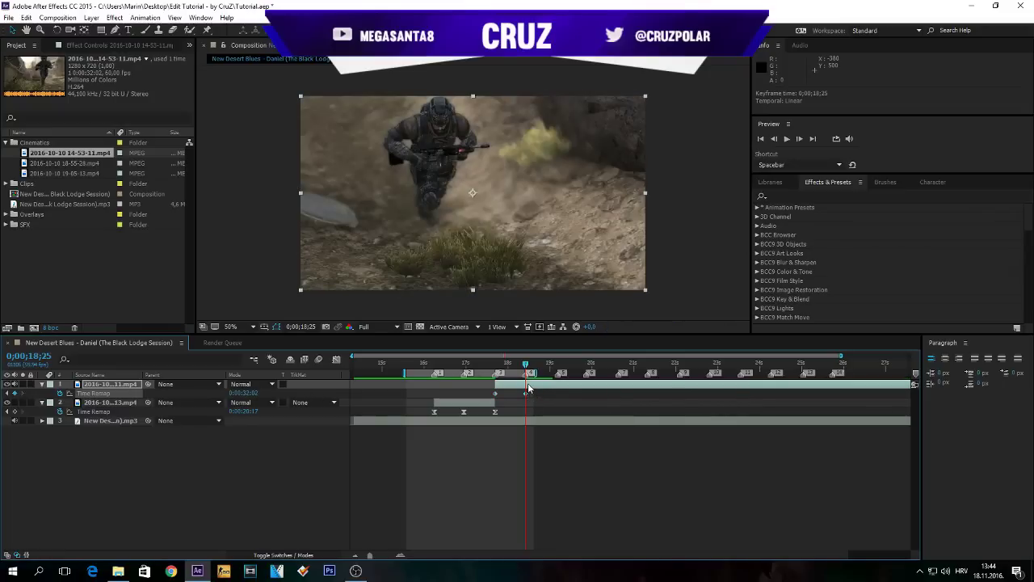
key("ctrl+shift+d")
key("Delete")
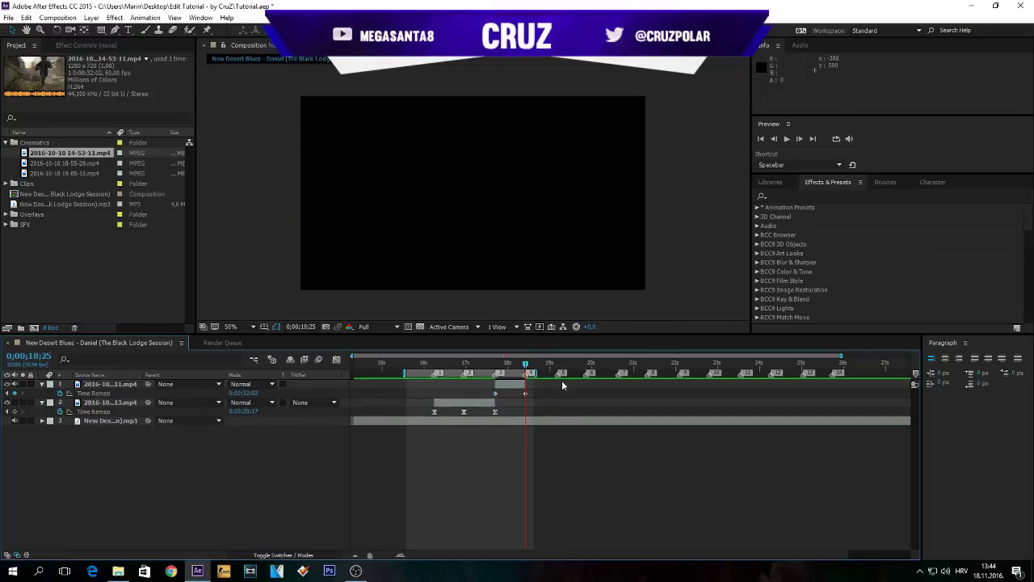
Set the 14-53-11 clip's start Time Remap keyframe to 0:00:01:18 and apply Easy Ease to both of its keyframes
left_click_drag(519, 363, 499, 366)
key("j")
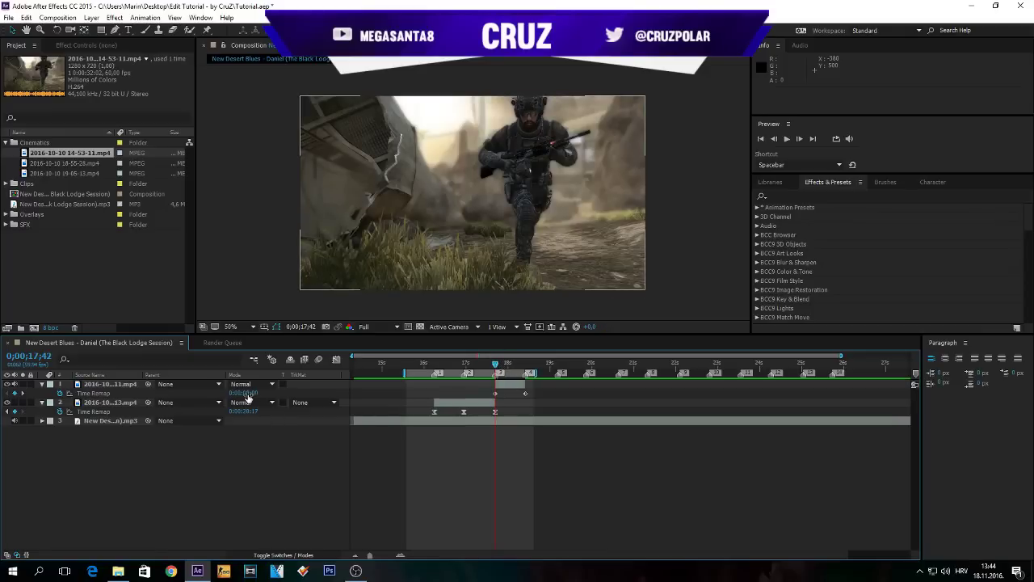
left_click_drag(245, 394, 292, 397)
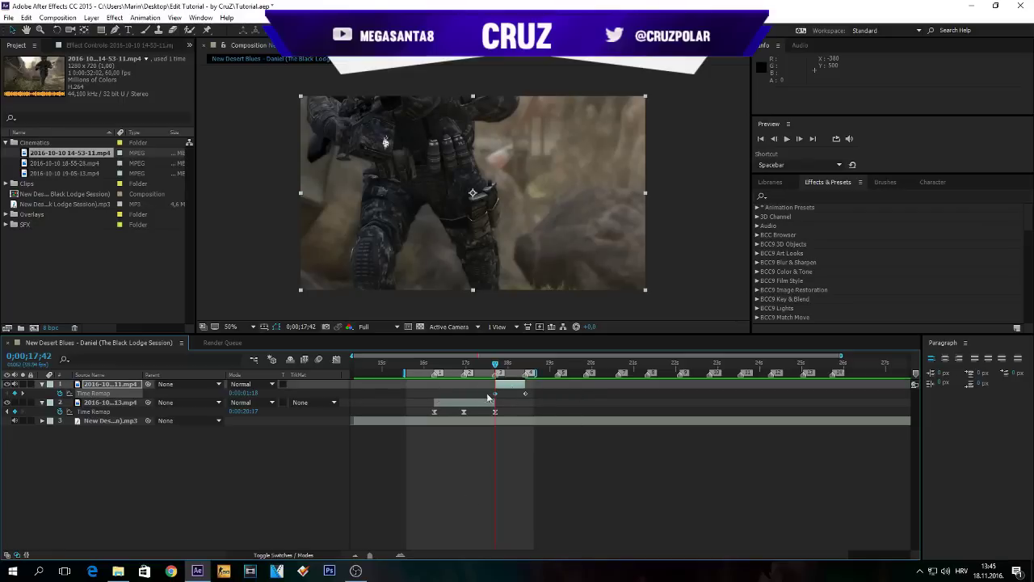
left_click_drag(479, 390, 584, 400)
key("F9")
Shape the 14-53-11 clip's Time Remap curve into fast-slow-fast by pulling the start keyframe's handle steeply up and the end keyframe's steeply down
left_click(335, 360)
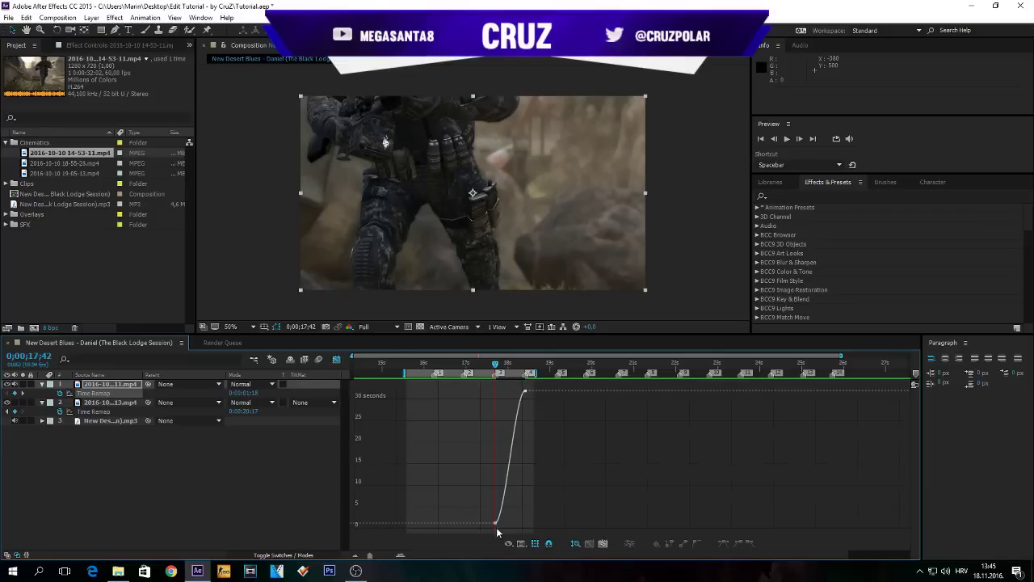
left_click(400, 555)
left_click(400, 555)
left_click(496, 523)
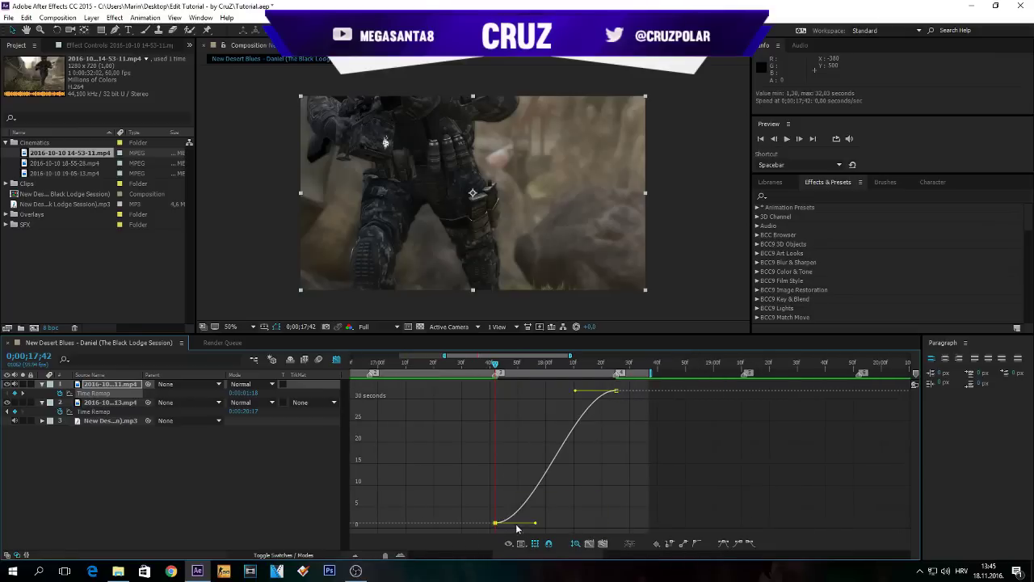
left_click_drag(534, 526, 447, 454)
left_click_drag(577, 393, 664, 489)
left_click(616, 392)
left_click_drag(576, 393, 665, 481)
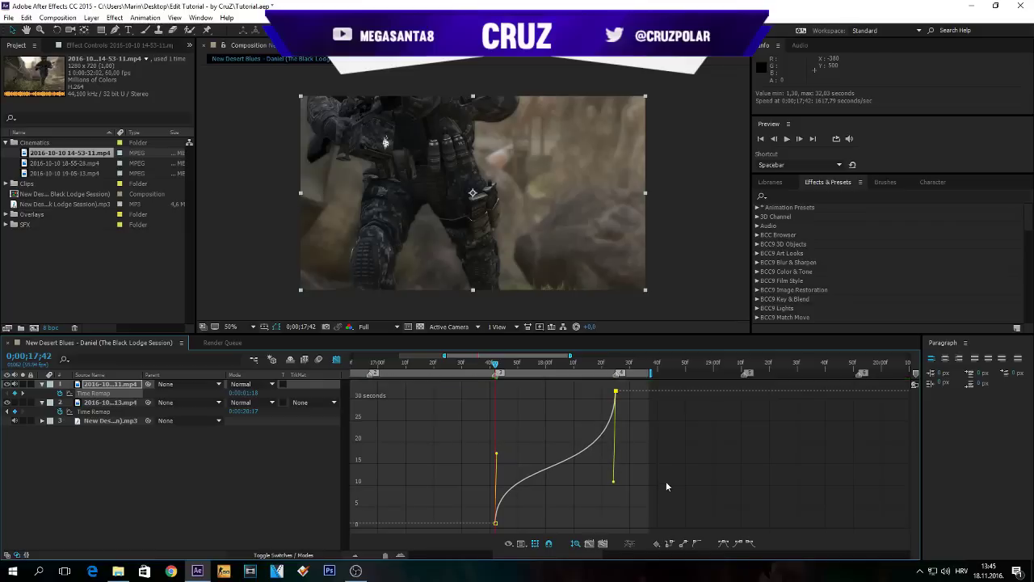
left_click(336, 360)
Play back the work area to check how both cinematic clips hit the music markers
left_click(373, 557)
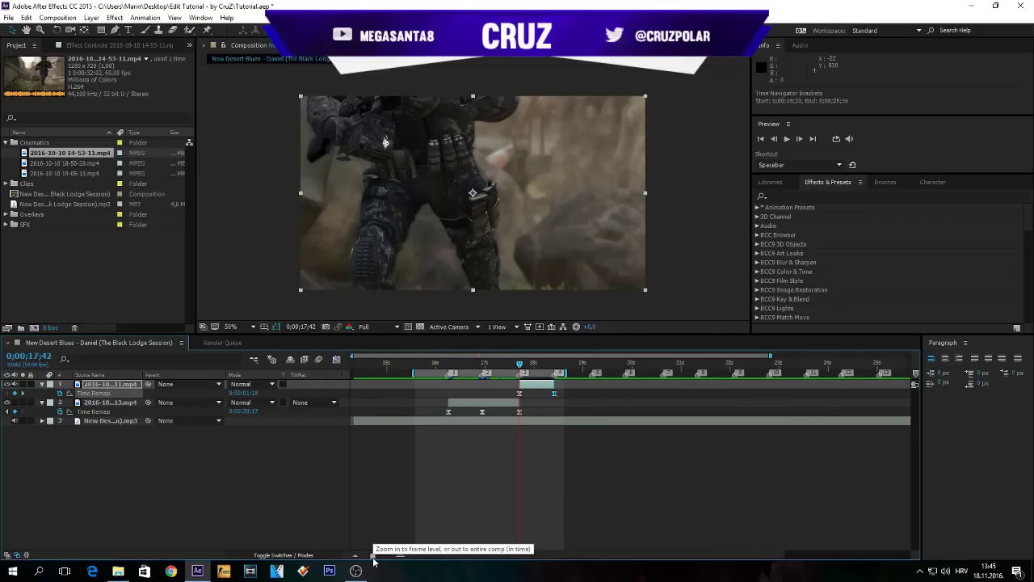
key("space")
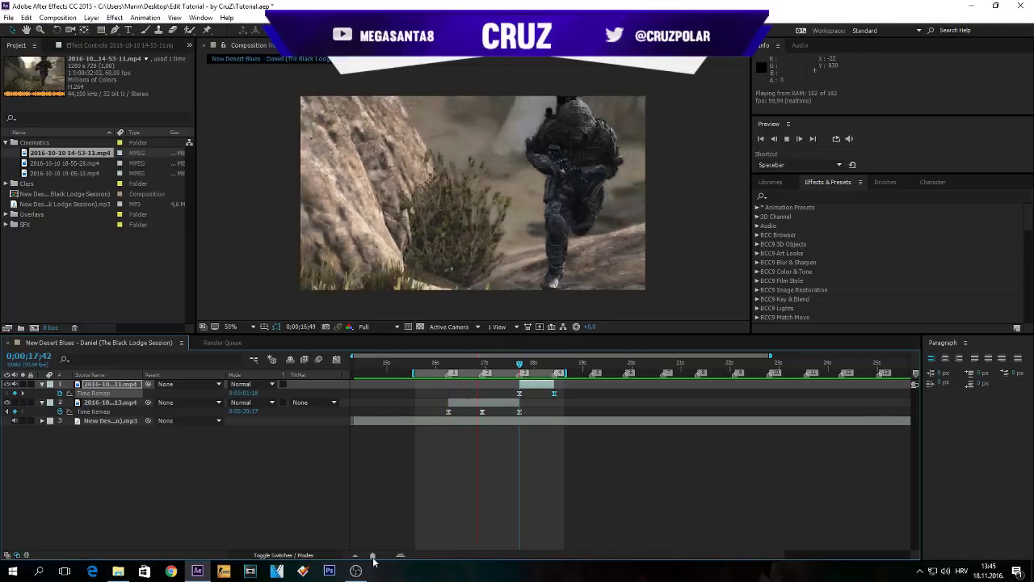
key("space")
Lower the 14-53-11 clip's end Time Remap value at 0;00;18;25 and check the frames leading up to it
left_click_drag(542, 365, 548, 365)
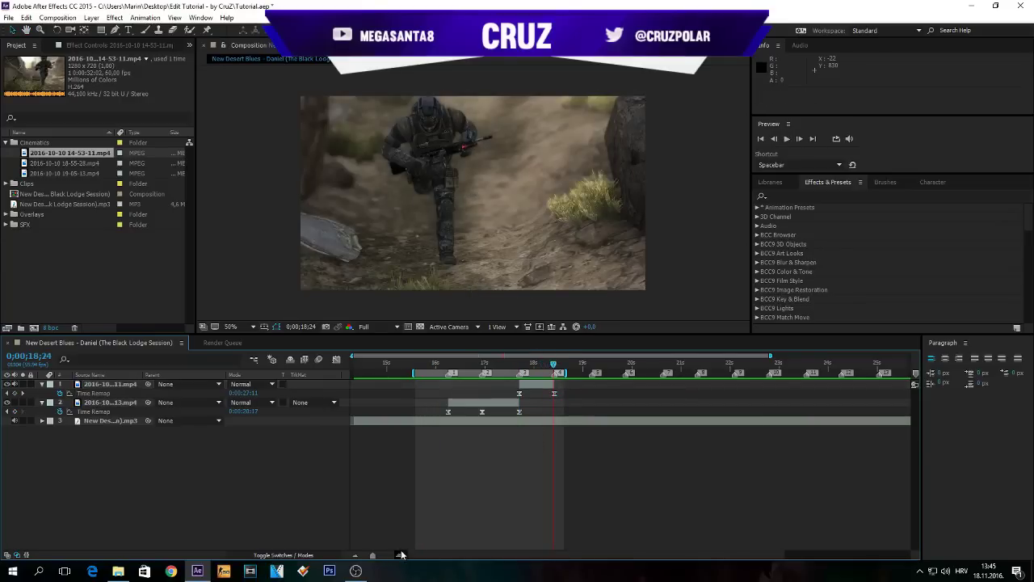
left_click(399, 555)
left_click(400, 555)
mouse_move(552, 357)
left_mouse_down()
mouse_move(555, 368)
mouse_move(532, 364)
left_mouse_up()
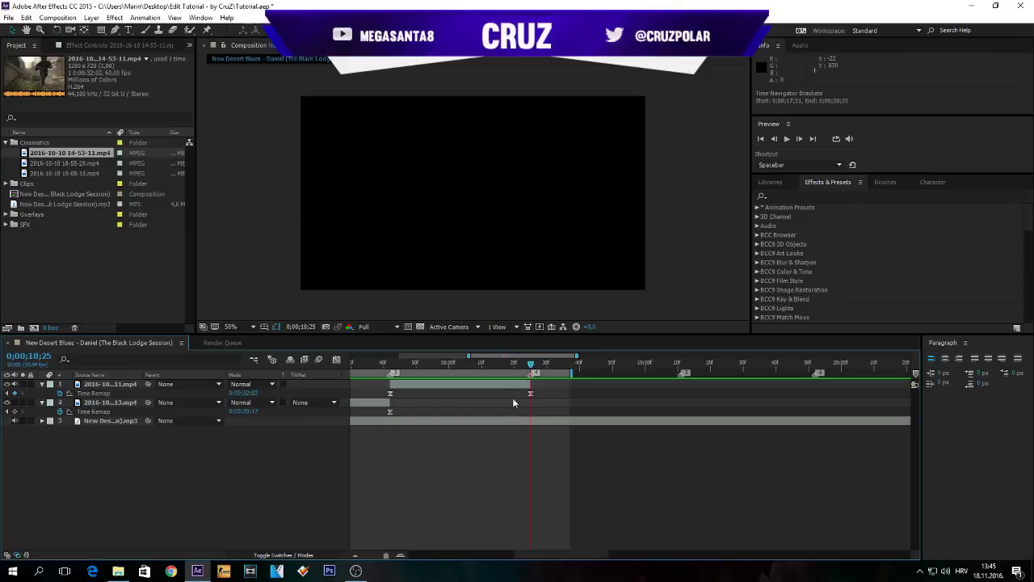
left_click_drag(247, 394, 147, 397)
left_click(432, 364)
left_click(461, 364)
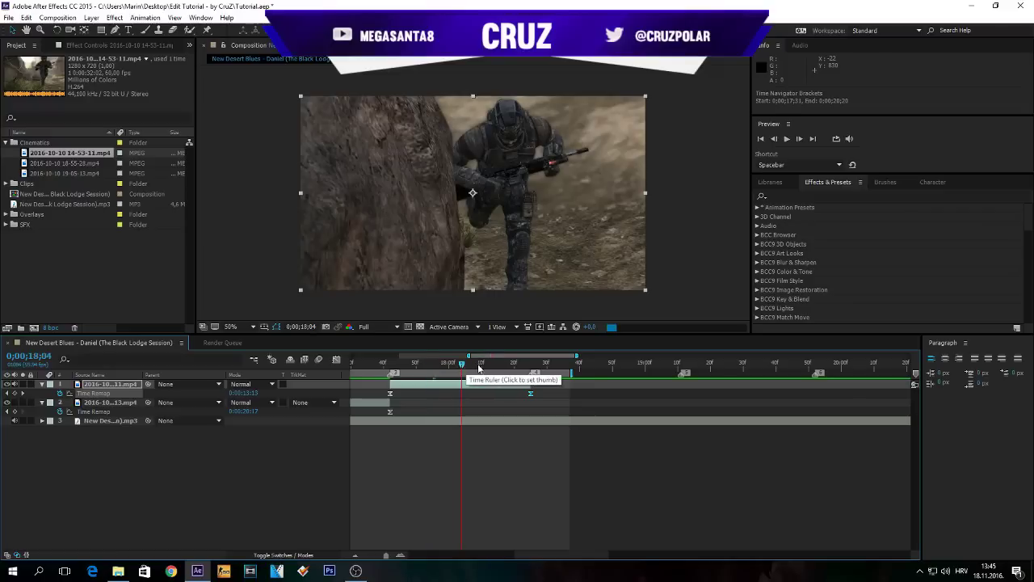
left_click(491, 365)
left_click(514, 368)
Adjust the 14-53-11 clip's end Time Remap keyframe to 0;00;27;27 and place it back at 0;00;18;25
left_click_drag(530, 394, 515, 394)
left_click_drag(256, 394, 214, 394)
left_click_drag(514, 394, 530, 394)
left_click_drag(387, 553, 374, 556)
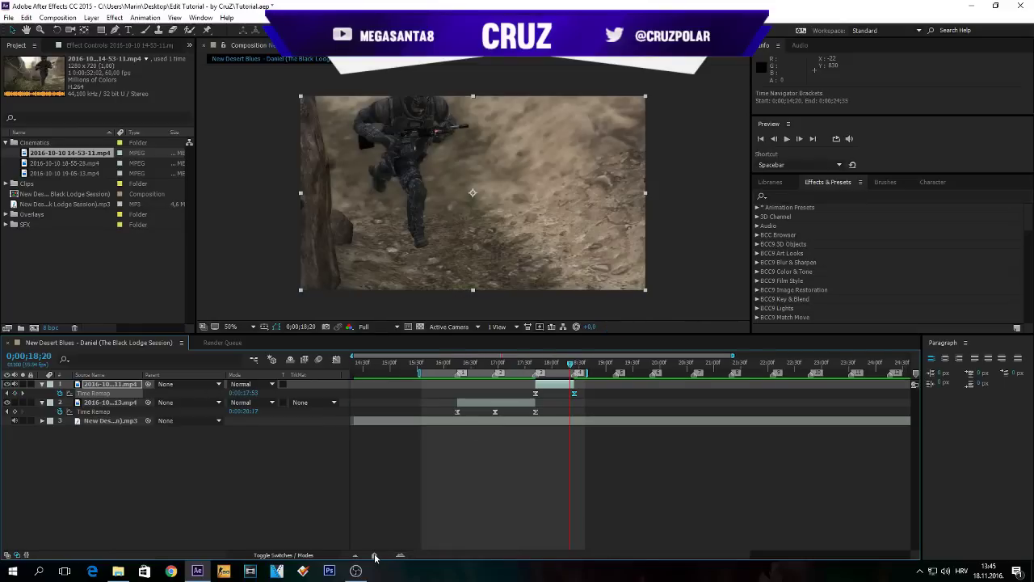
Extend the work area's end to 0;00;21;43 and collapse the keyframed properties of both cinematic layers
left_click_drag(568, 365, 474, 382)
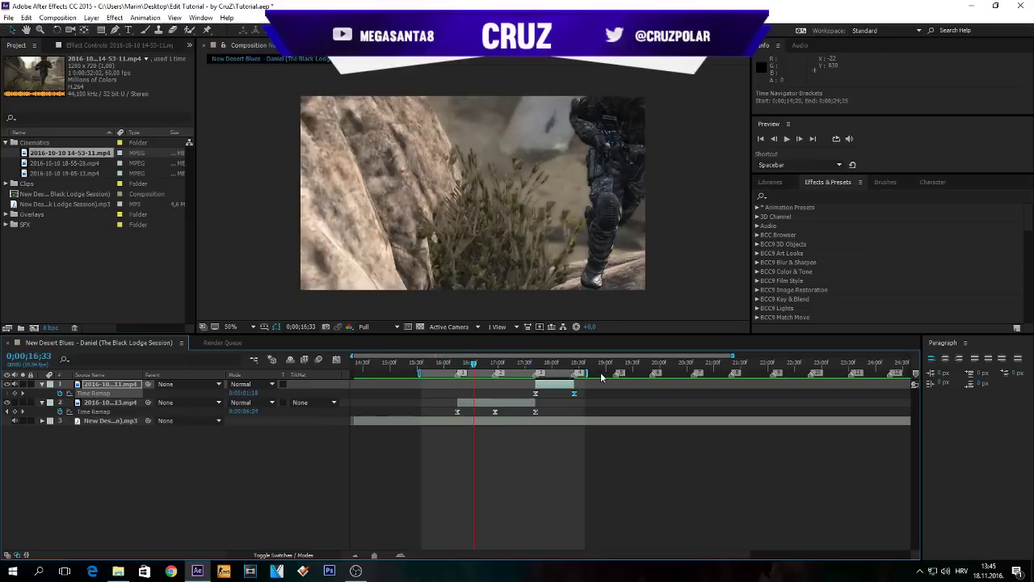
left_click_drag(583, 373, 753, 372)
left_click(575, 365)
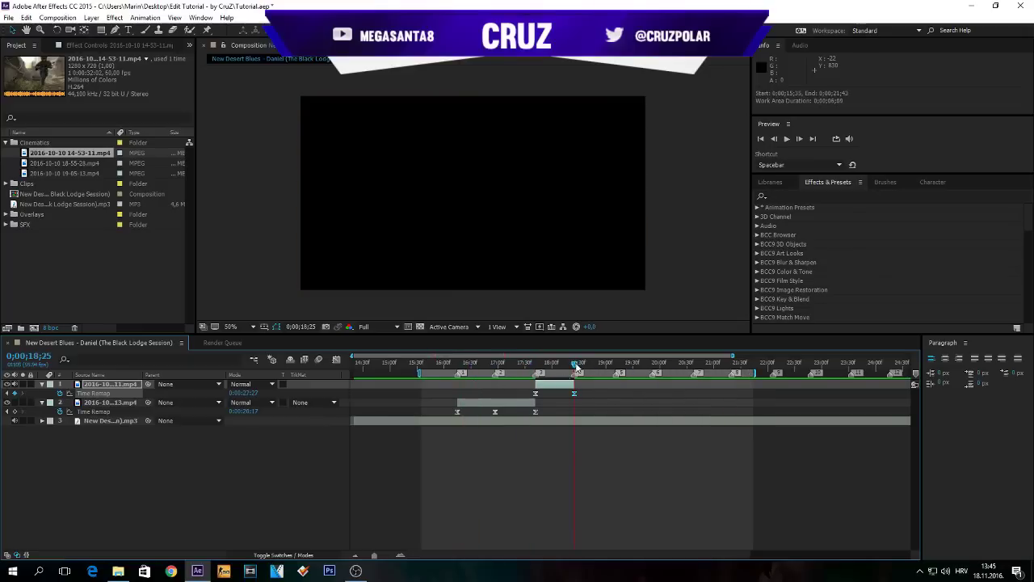
left_click(549, 386)
key("u")
left_click(521, 396)
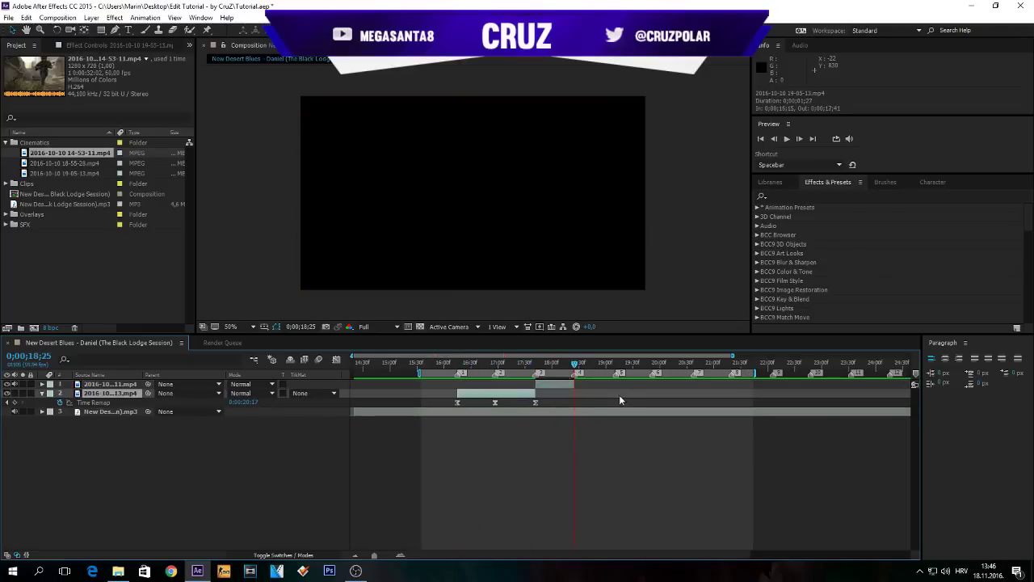
key("u")
Collapse the Cinematics folder, expand the Clips folder and mute the audio of both cinematic layers
left_click(2, 266)
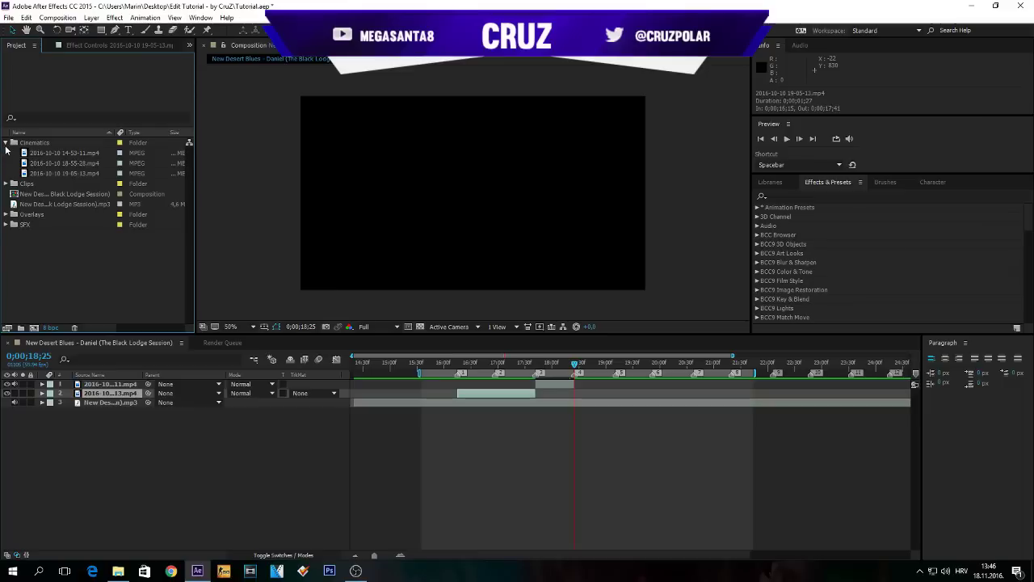
left_click(6, 142)
left_click(5, 153)
left_click_drag(45, 163, 178, 380)
left_click(15, 385)
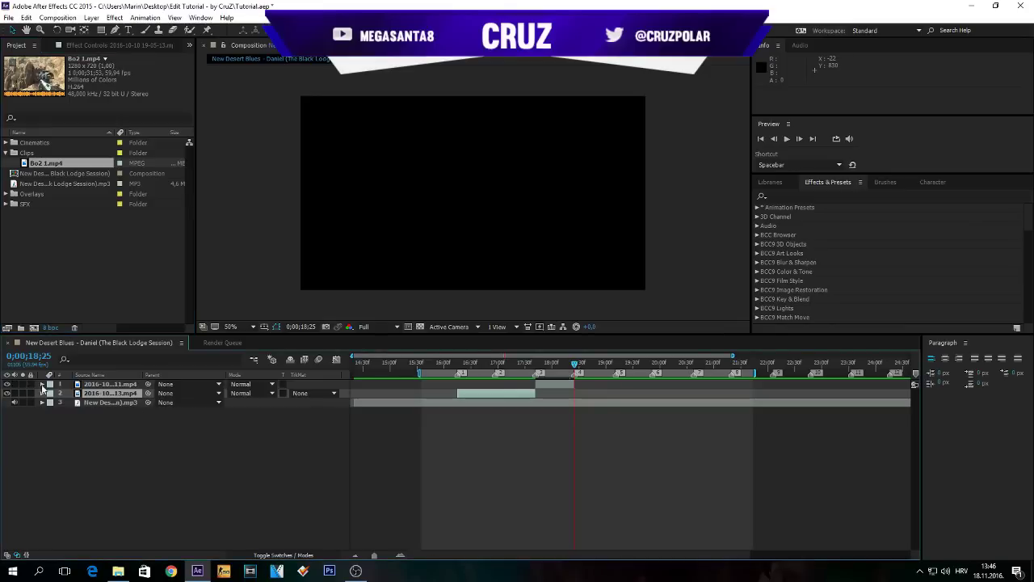
Add Bo2 1.mp4 as the top layer starting at 0;00;18;25 and enable time remapping on it
left_click_drag(53, 163, 339, 382)
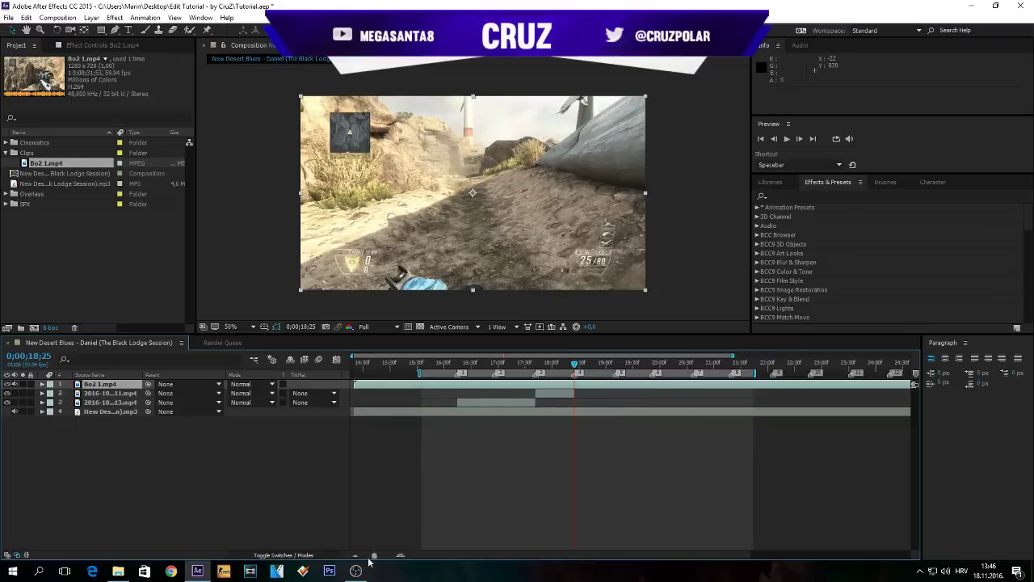
left_click_drag(369, 561, 338, 560)
left_click_drag(482, 386, 618, 386)
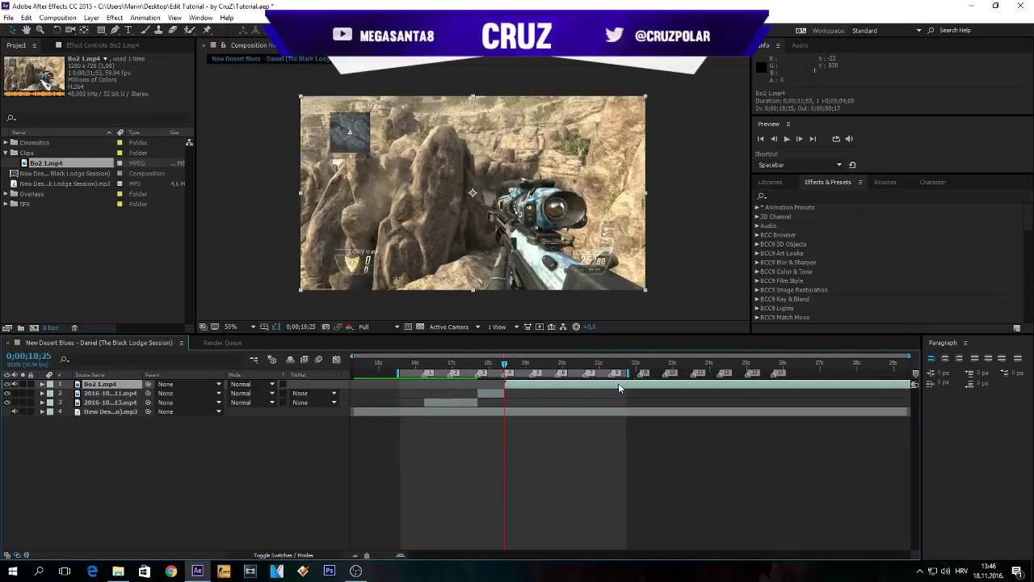
key("ctrl+alt+t")
left_click(400, 558)
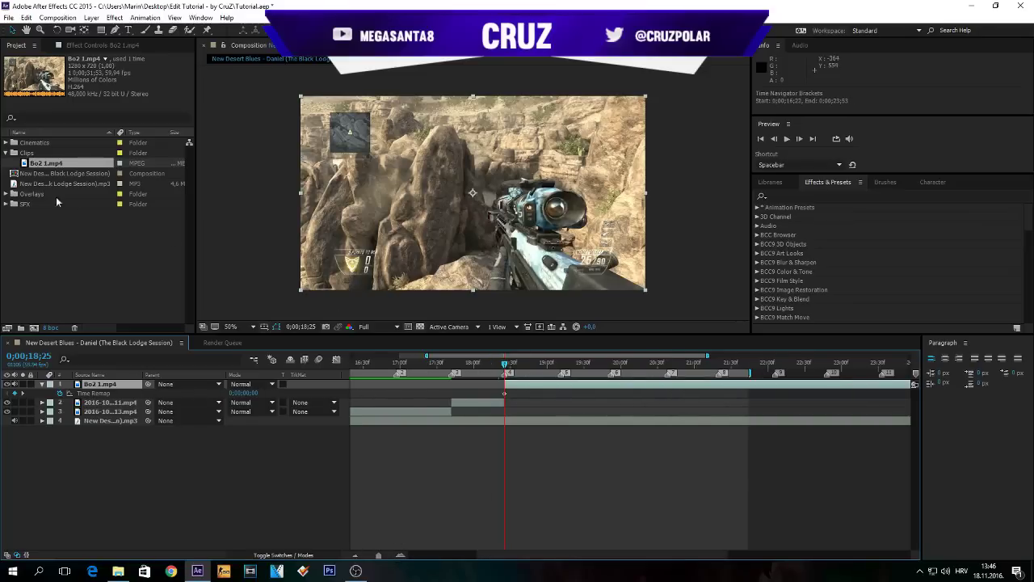
Label the composition marker at 0;00;20;38 with the comment "shot"
left_click_drag(509, 364, 667, 365)
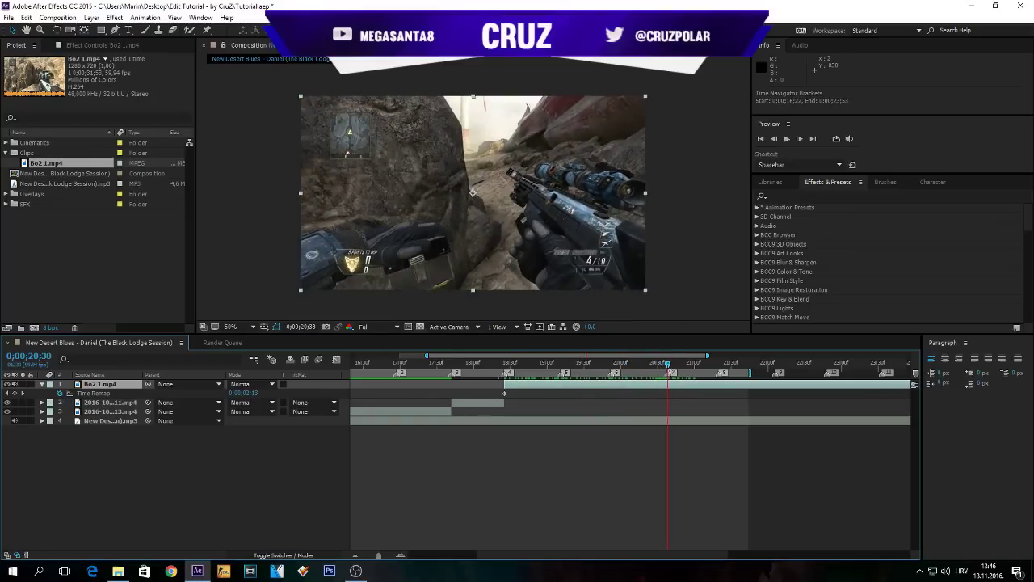
double_click(670, 374)
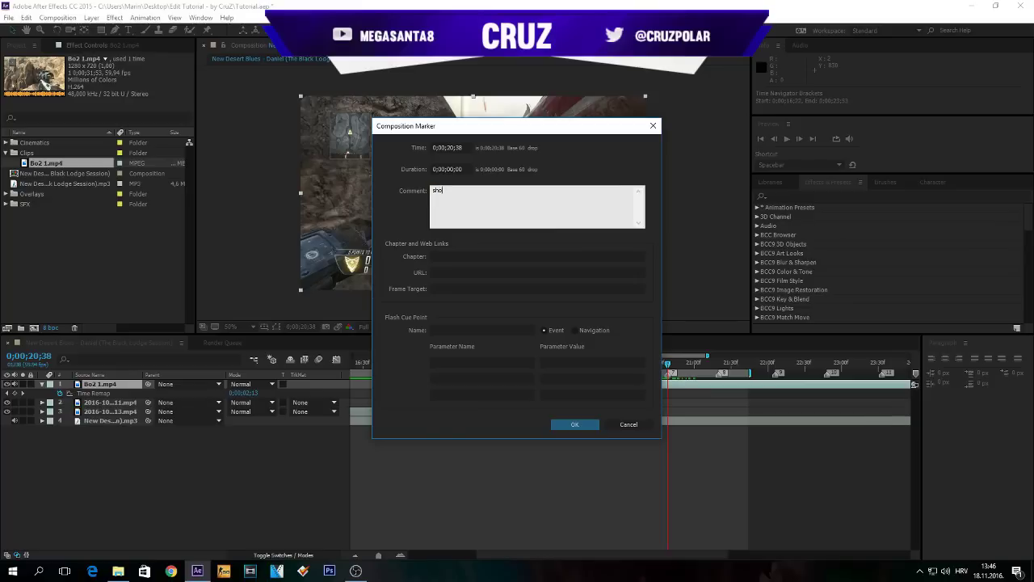
left_click(583, 423)
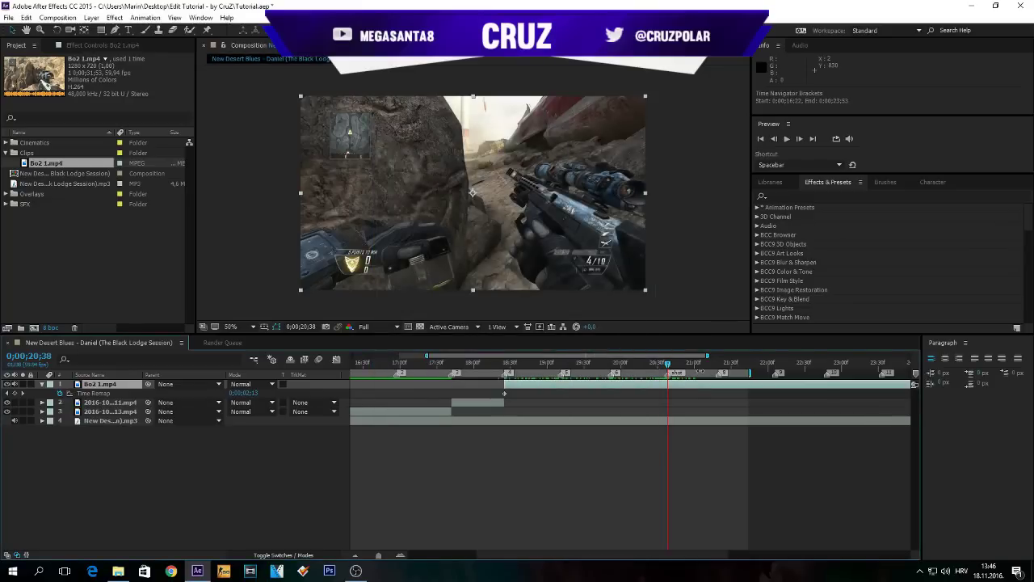
Start the Bo2 1 layer on a later source frame at 0;00;18;25 and add a Time Remap keyframe of 0;00;09;37 at 0;00;19;11
key("space")
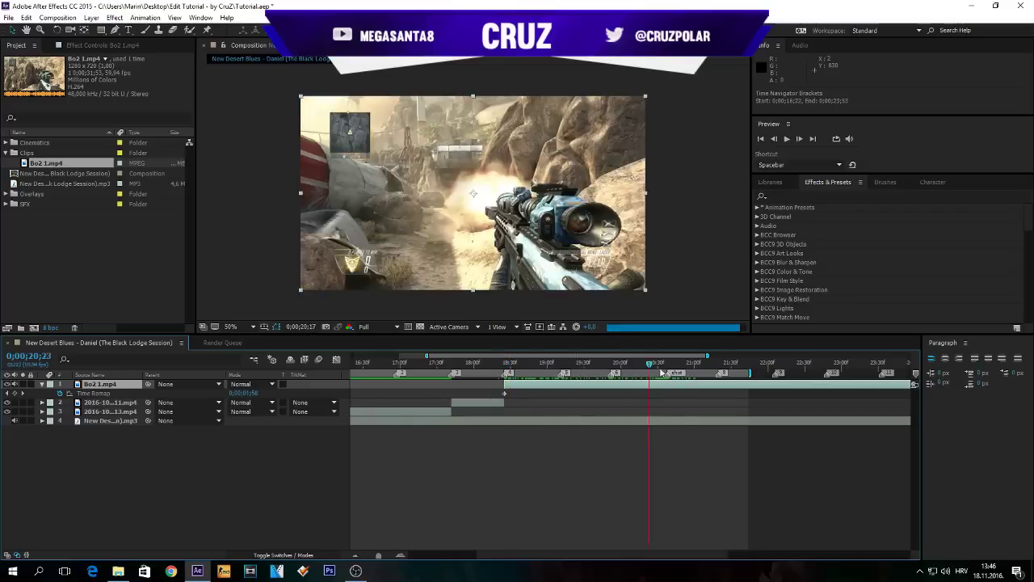
left_click_drag(814, 373, 505, 377)
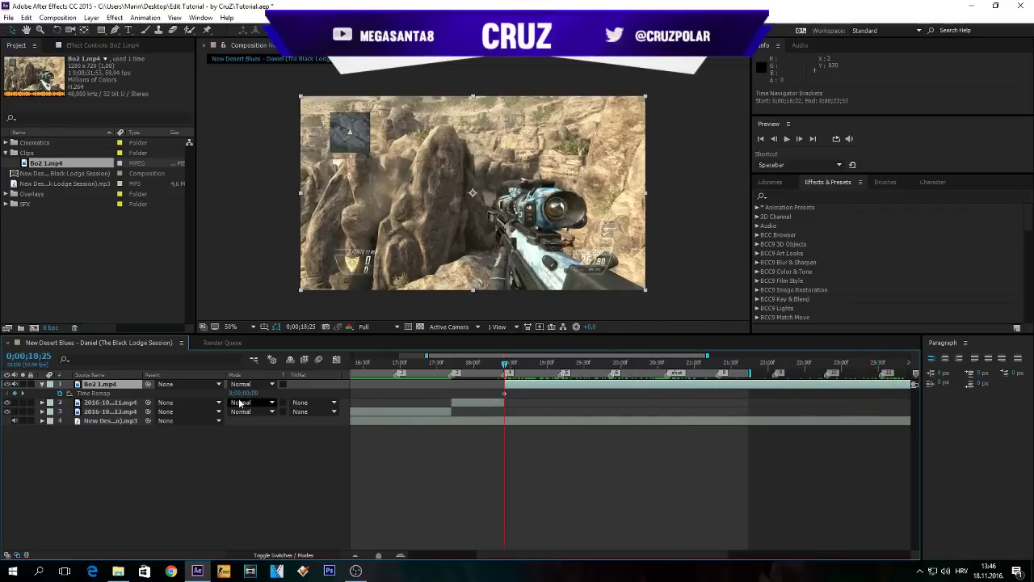
left_click_drag(361, 395, 560, 366)
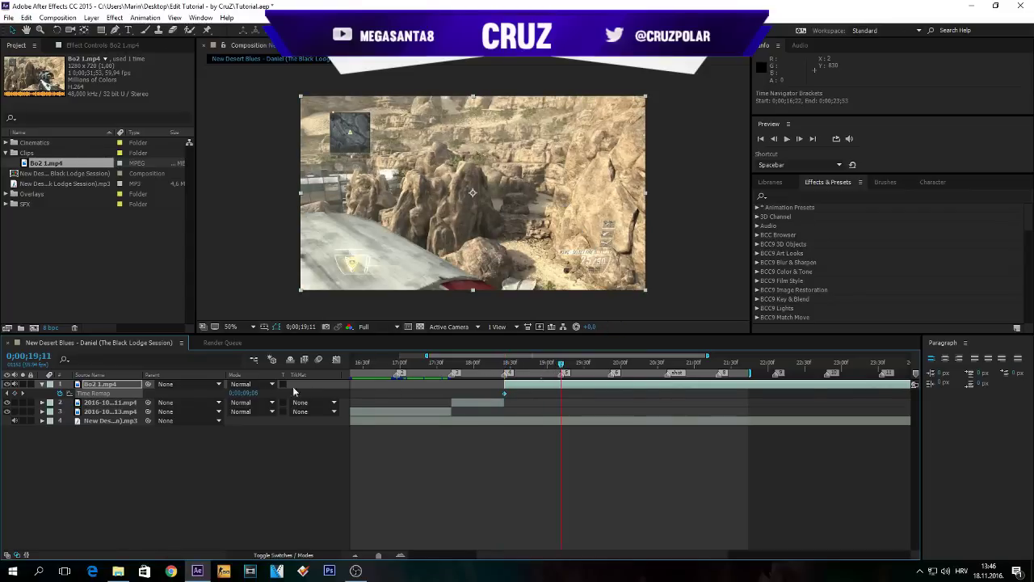
left_click_drag(250, 393, 415, 392)
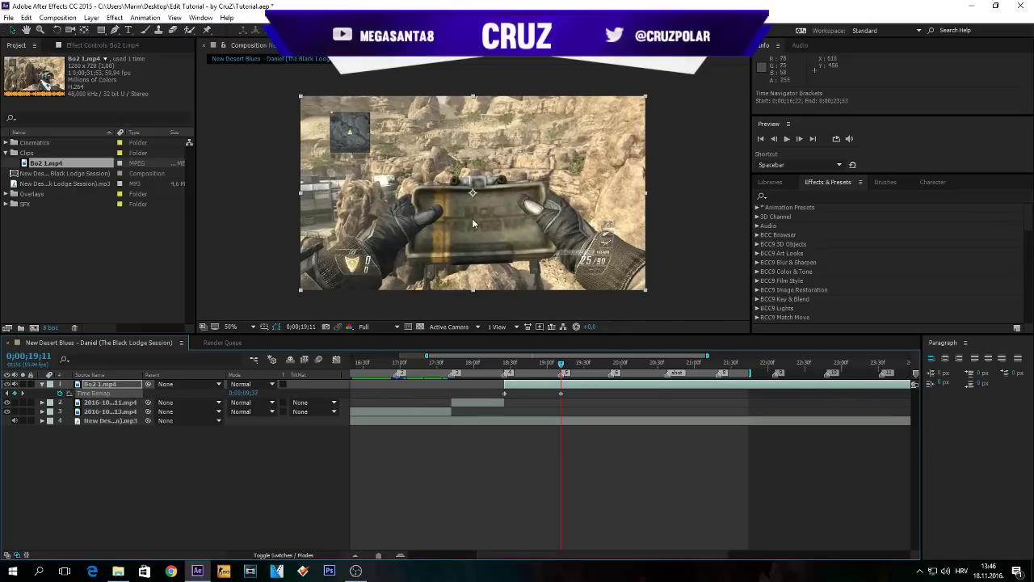
Add Time Remap keyframes to the Bo2 1 layer at 0;00;19;52 and at the shot marker, 0;00;20;38
left_click(612, 365)
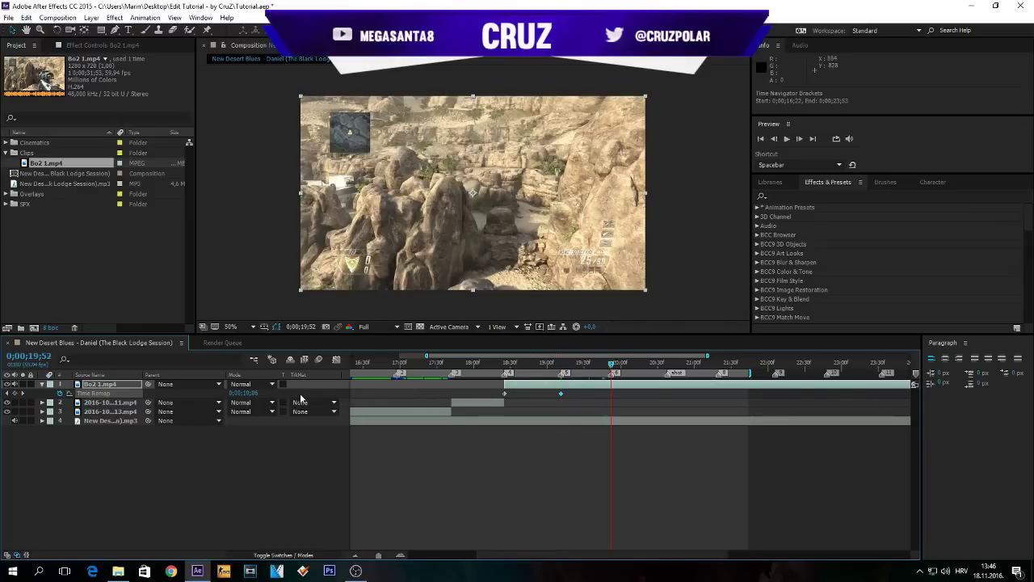
left_click_drag(247, 393, 338, 396)
left_click(667, 365)
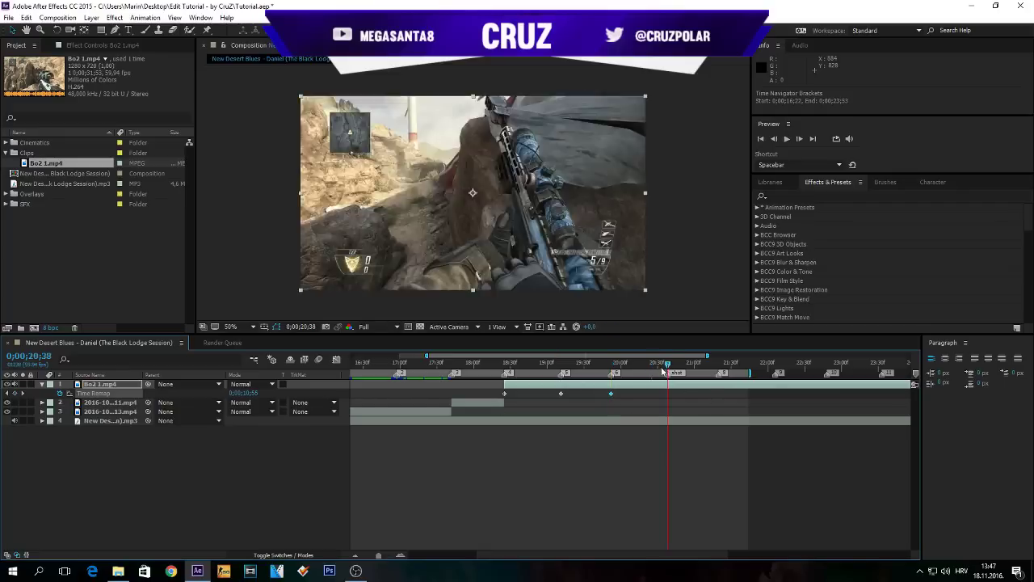
mouse_move(250, 393)
left_mouse_down()
mouse_move(266, 392)
mouse_move(256, 392)
left_mouse_up()
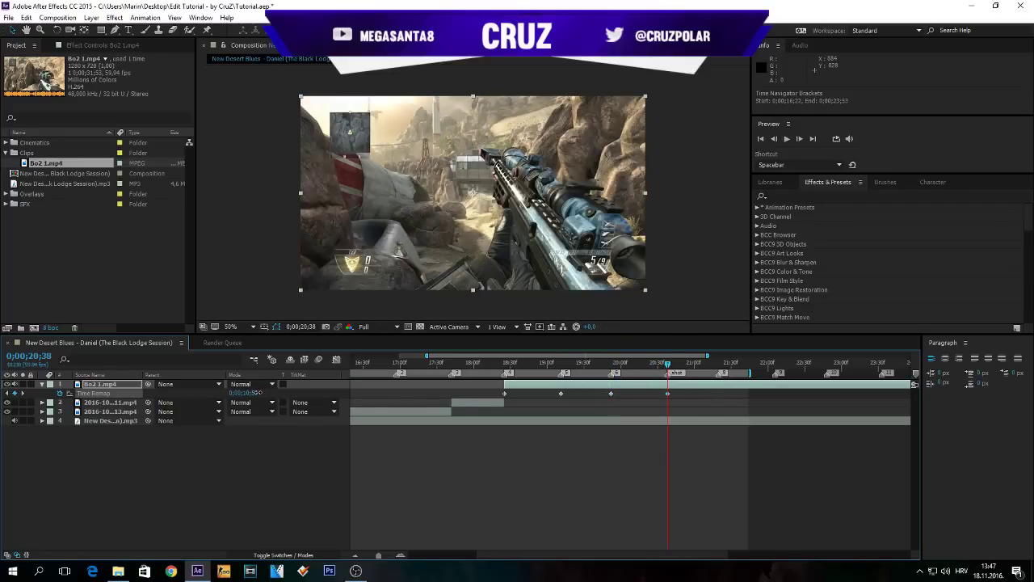
Add a Time Remap keyframe of 0;00;12;11 at 0;00;21;20 on the Bo2 1 layer, then split it there and delete the remainder
left_click_drag(669, 365, 717, 370)
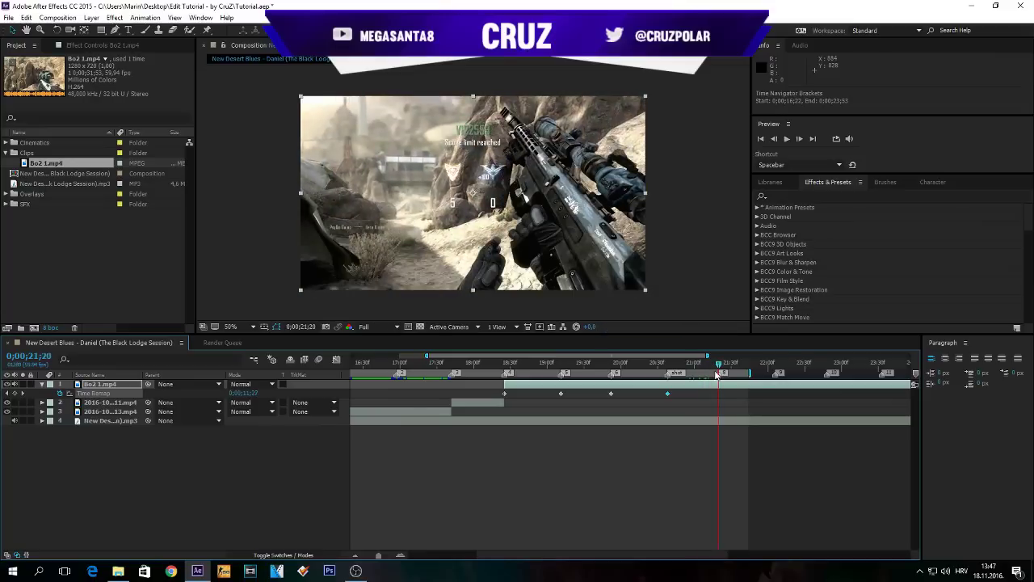
left_click_drag(245, 393, 486, 394)
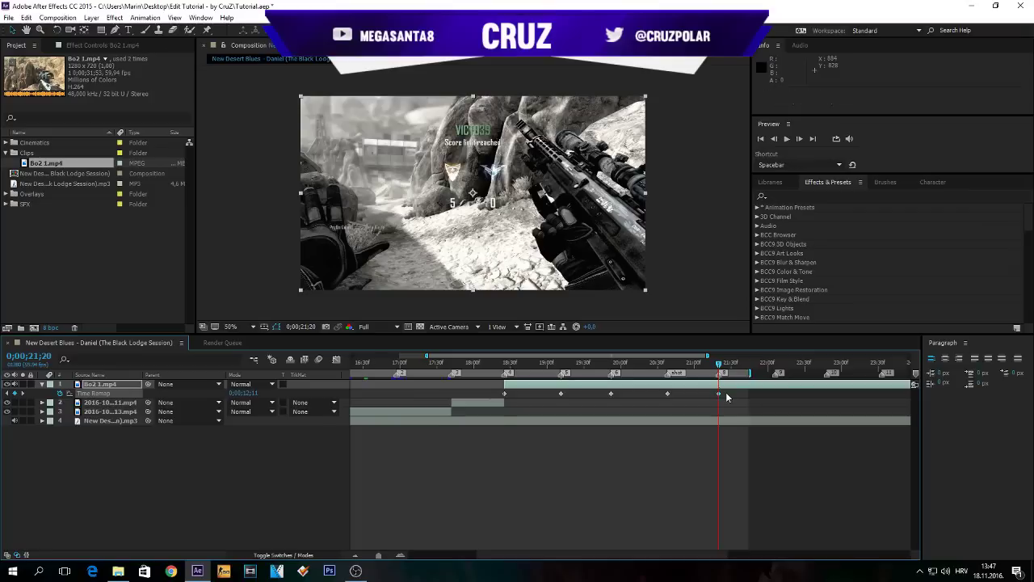
key("ctrl+shift+d")
left_click_drag(731, 386, 781, 388)
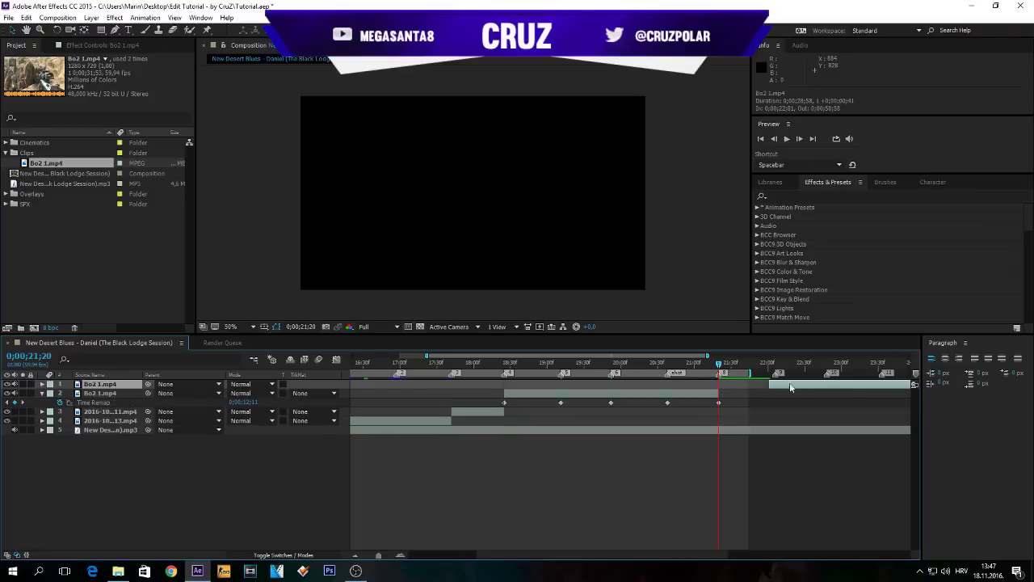
key("j")
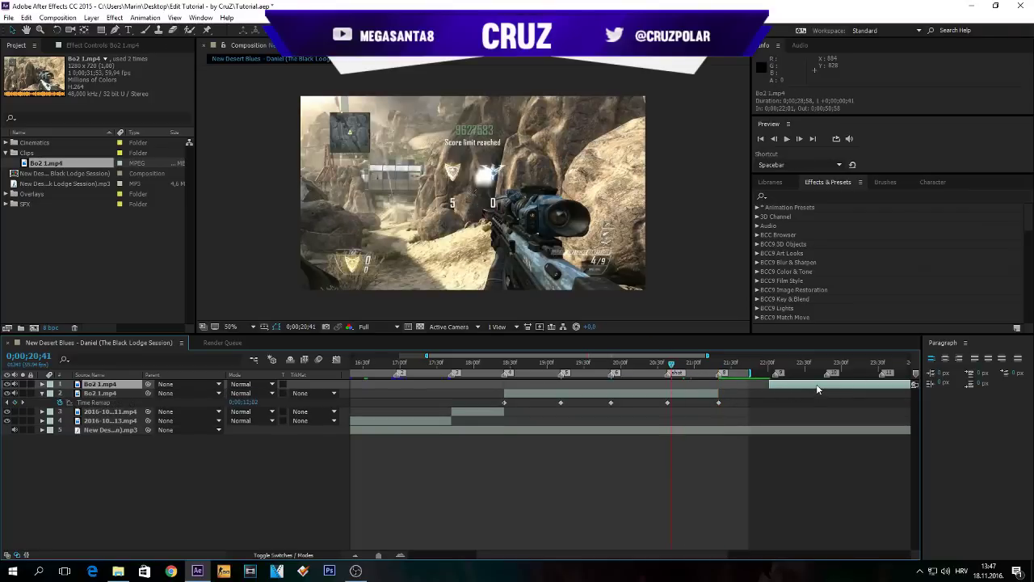
key("Delete")
Extend the work area's end to 0;00;23;45 and apply Easy Ease to all of the Bo2 1 layer's Time Remap keyframes
left_click_drag(748, 373, 898, 373)
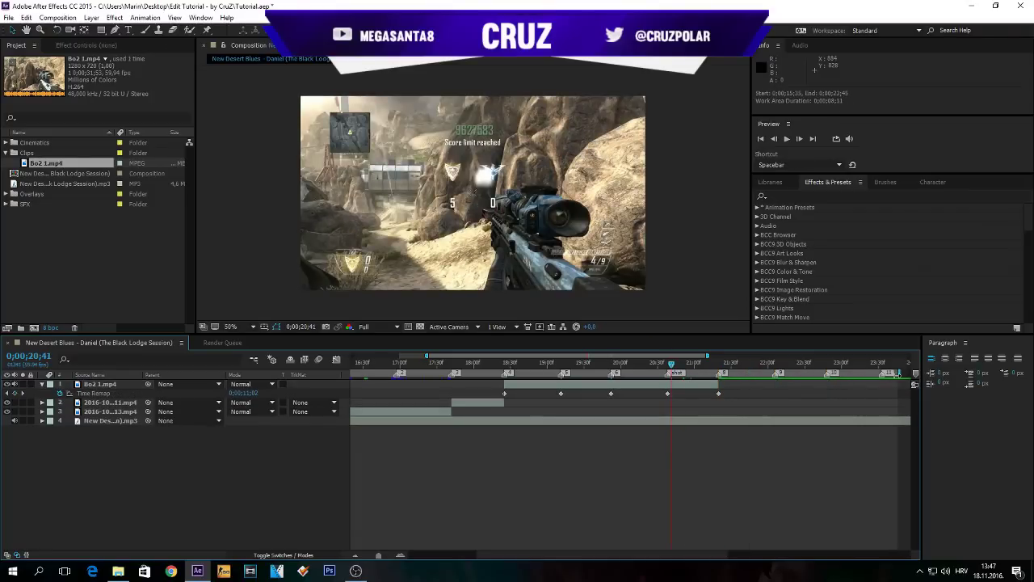
left_click_drag(593, 368, 476, 400)
key("F9")
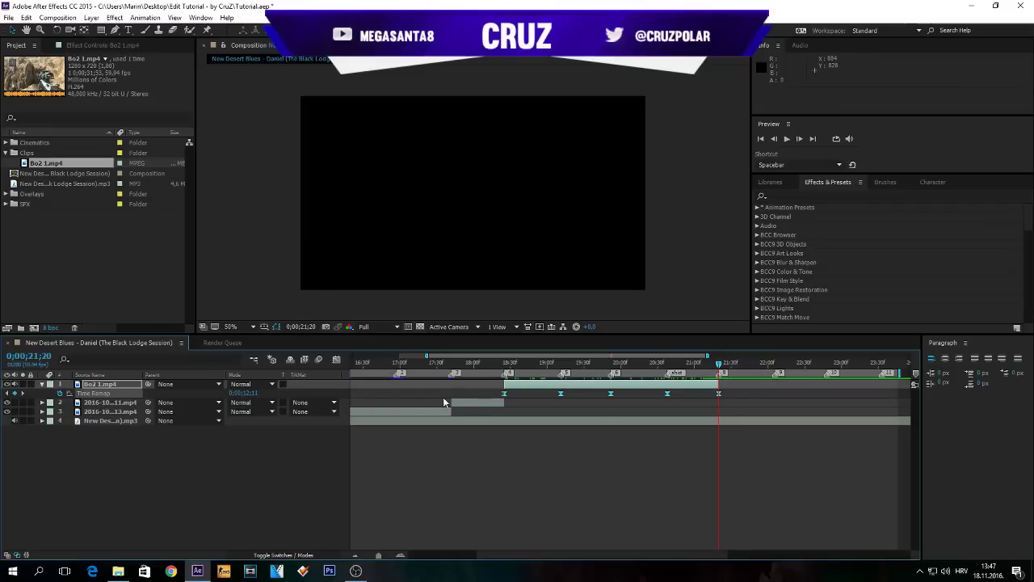
In the Graph Editor, shape the Bo2 1 Time Remap curve from 0;00;18;25 to run nearly straight, curving up steeply into the 0;00;19;11 keyframe
left_click_drag(580, 370, 570, 369)
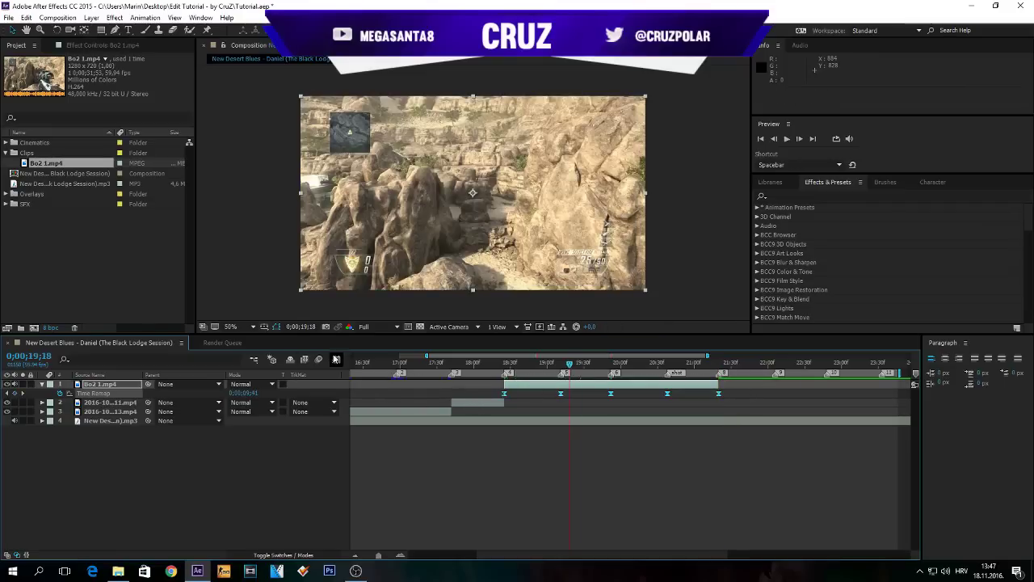
left_click(337, 361)
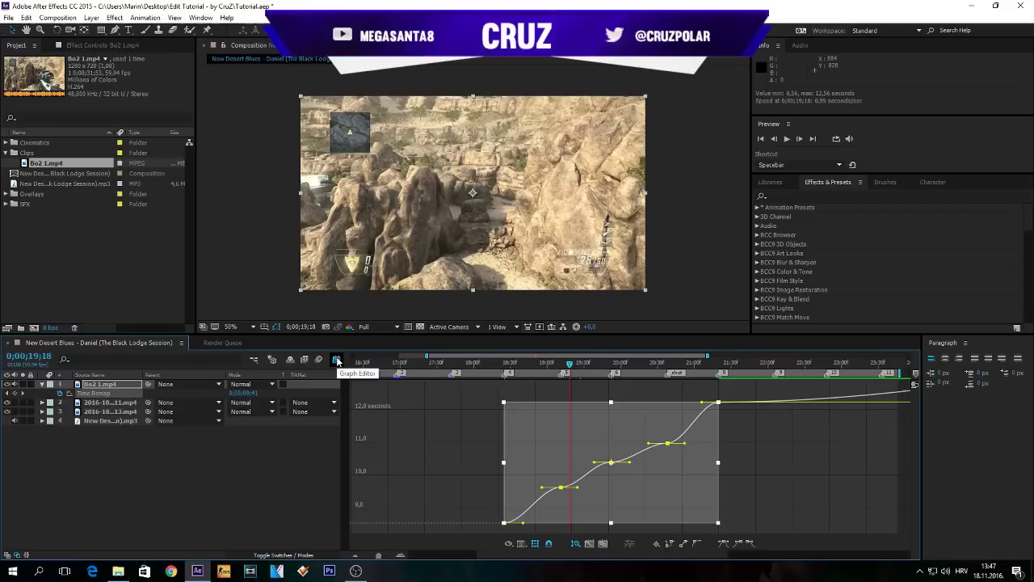
left_click(399, 556)
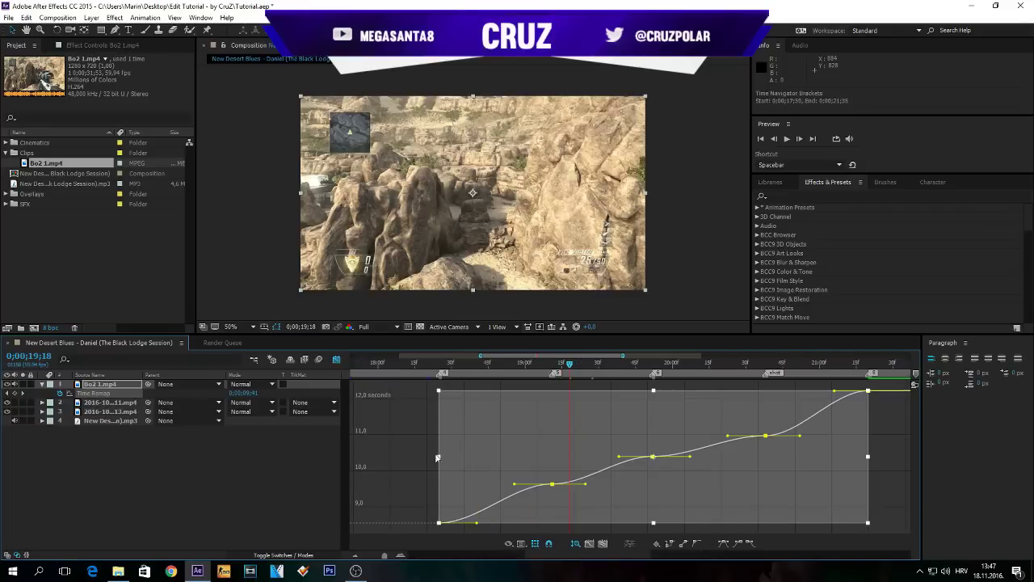
left_click(459, 529)
left_click(440, 523)
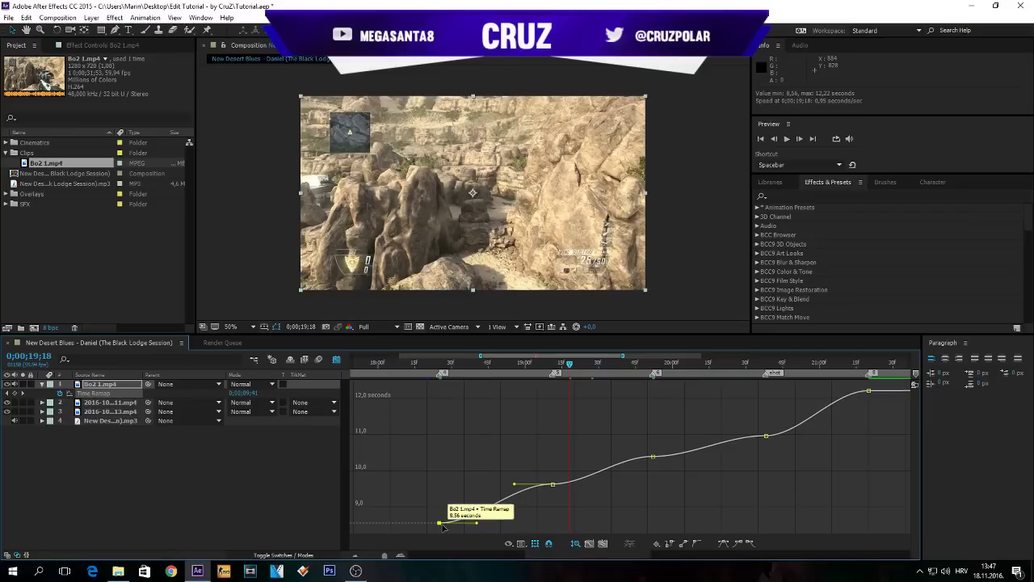
left_click_drag(477, 524, 543, 497)
left_click_drag(439, 376, 527, 466)
Shape the Bo2 1 Time Remap curve to rise slowly between keyframes and steepen into those at 0;00;19;52 and 0;00;20;38
left_click_drag(618, 458, 658, 479)
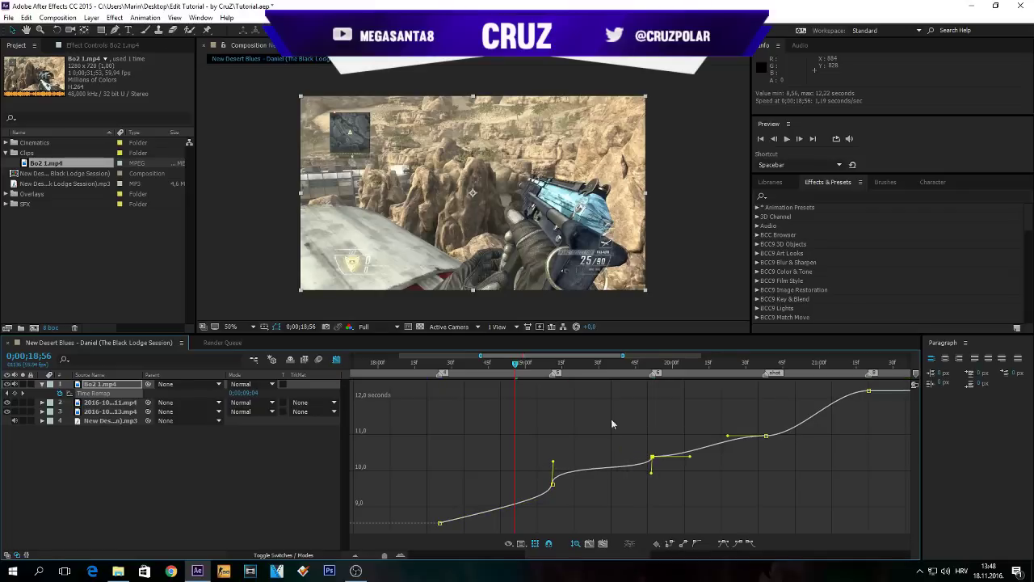
left_click_drag(544, 366, 582, 368)
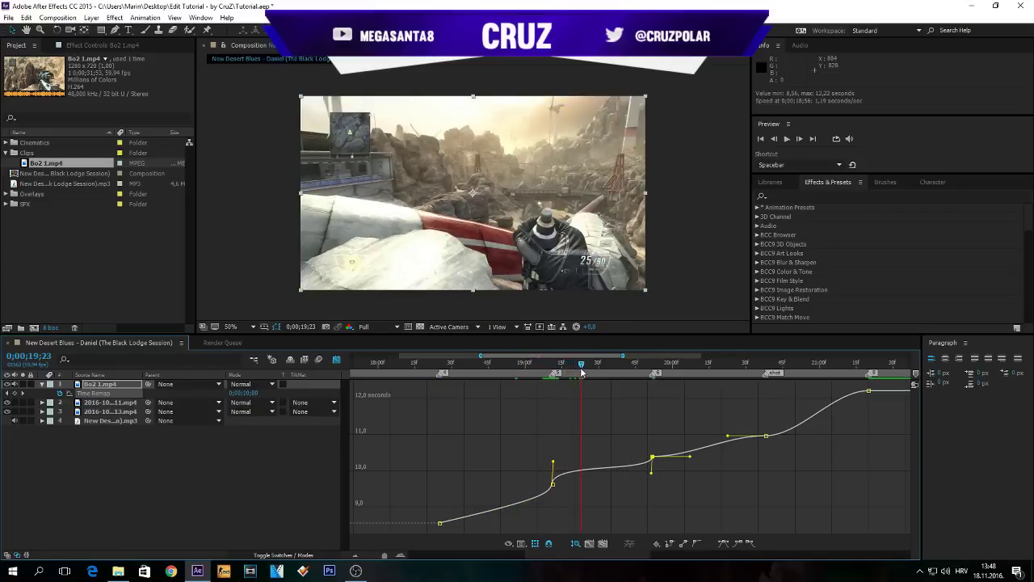
left_click_drag(555, 464, 650, 482)
left_click(652, 476)
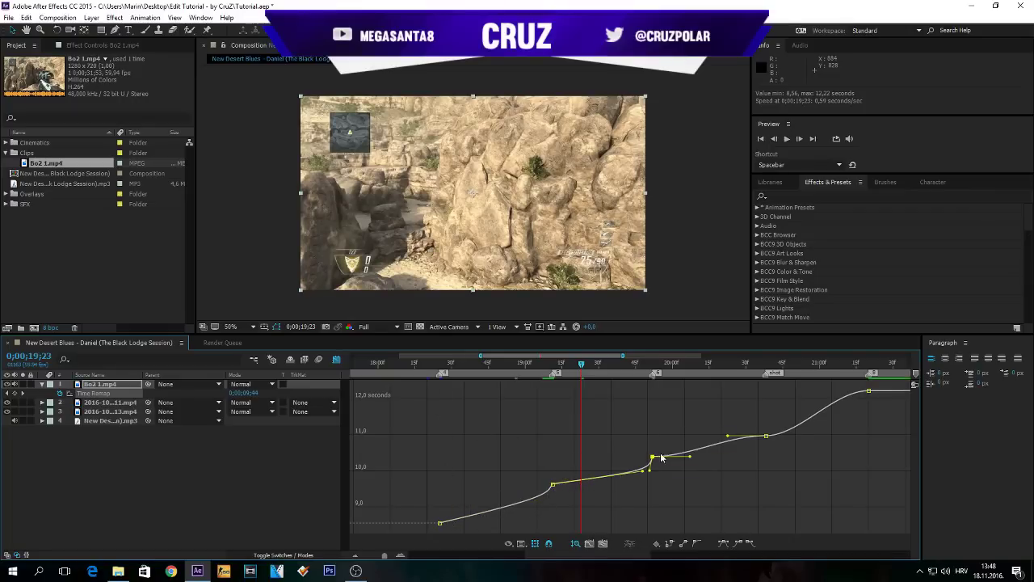
left_click(652, 367)
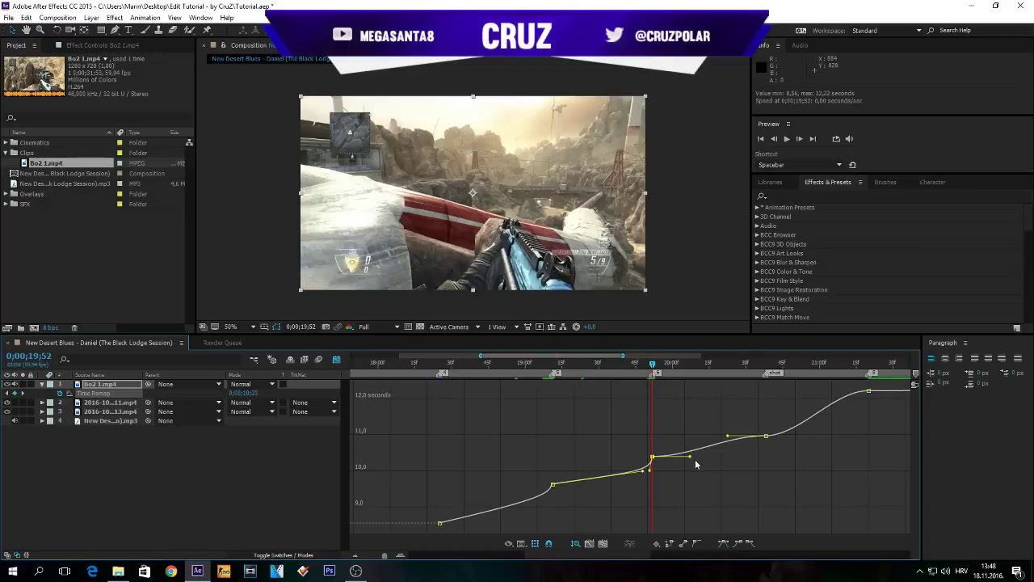
left_click_drag(690, 459, 759, 450)
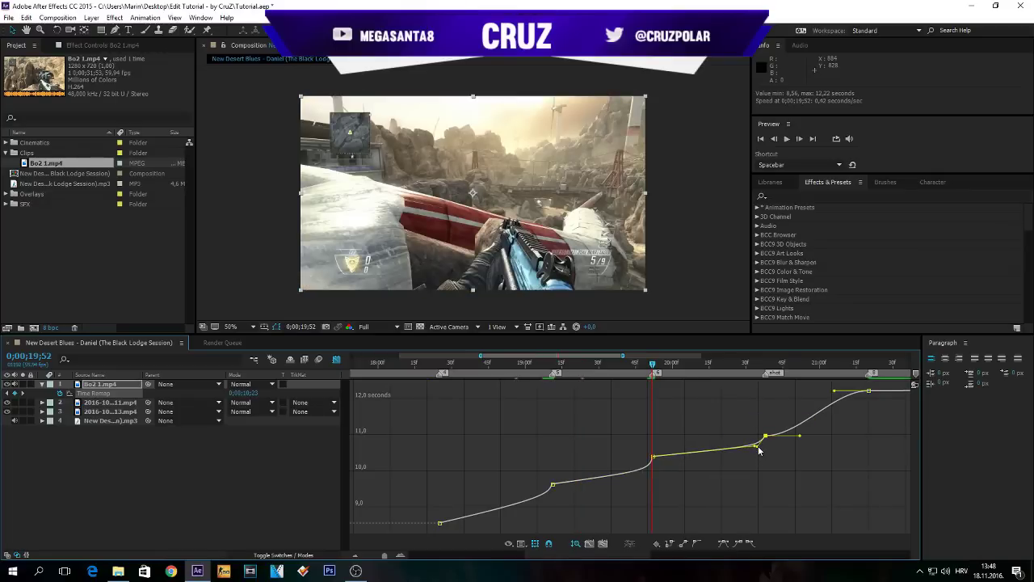
Make the Time Remap curve leave 0;00;20;38 steeply, flatten midway and steepen into 0;00;21;20, then preview it and close the Graph Editor
left_click(766, 369)
left_click_drag(800, 436, 744, 416)
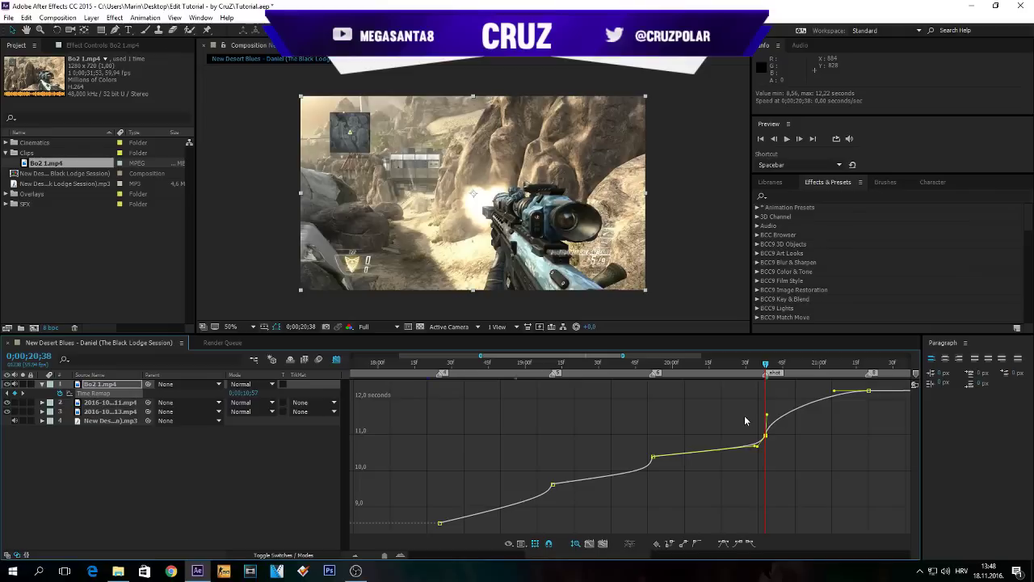
left_click_drag(835, 391, 877, 417)
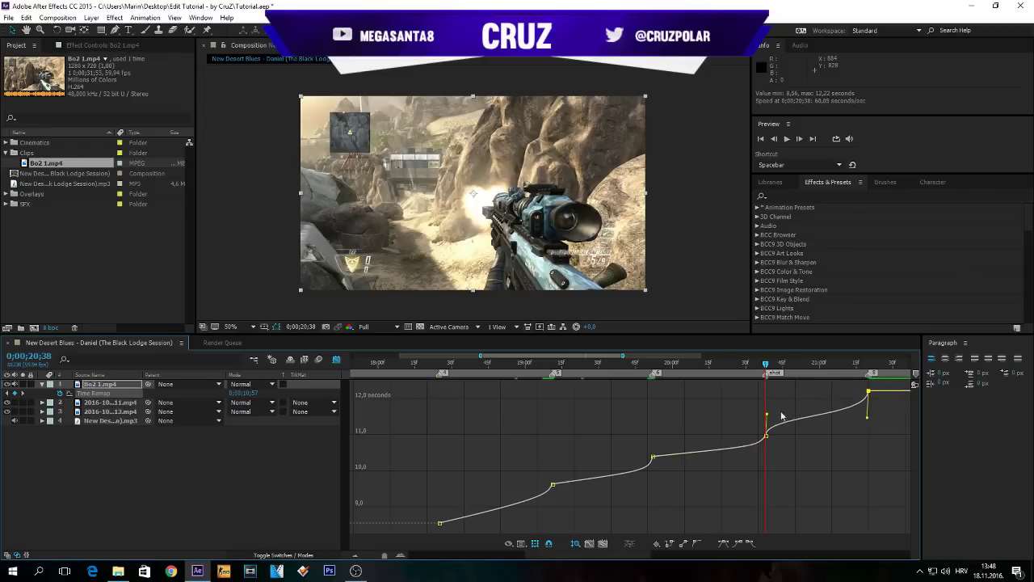
left_click(767, 414)
left_click_drag(608, 356, 662, 358)
key("space")
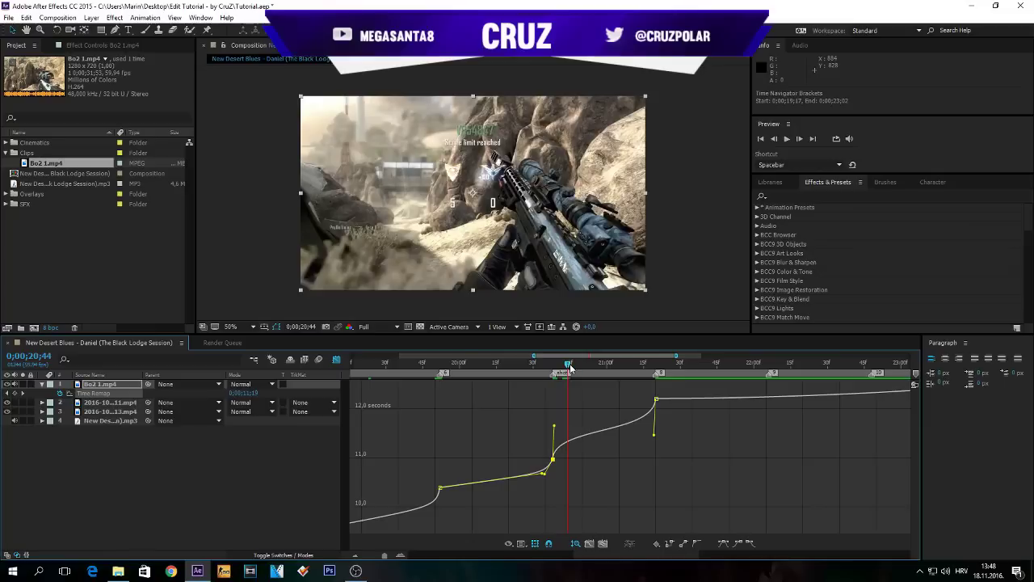
key("shift+F3")
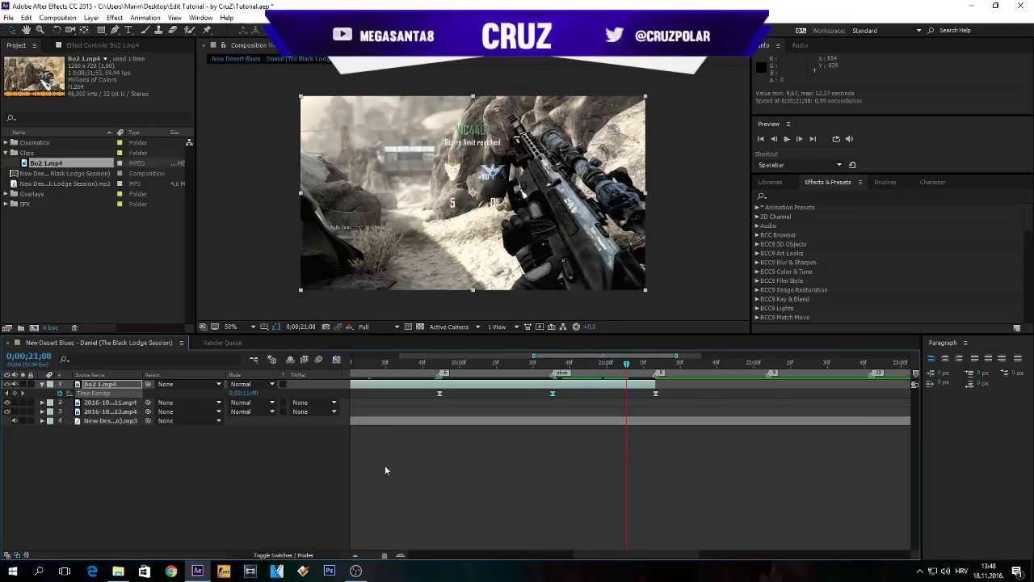
Set the work area from 0;00;18;01 to 0;00;21;48 and preview the retimed Bo2 1 clip against the music
left_click_drag(380, 556, 377, 556)
left_click(429, 365)
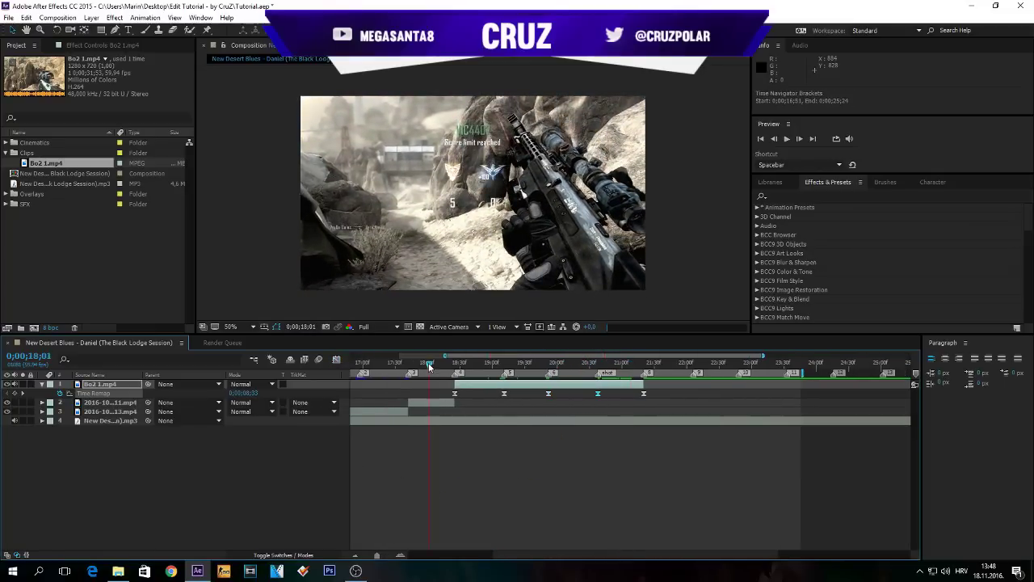
left_click(675, 364)
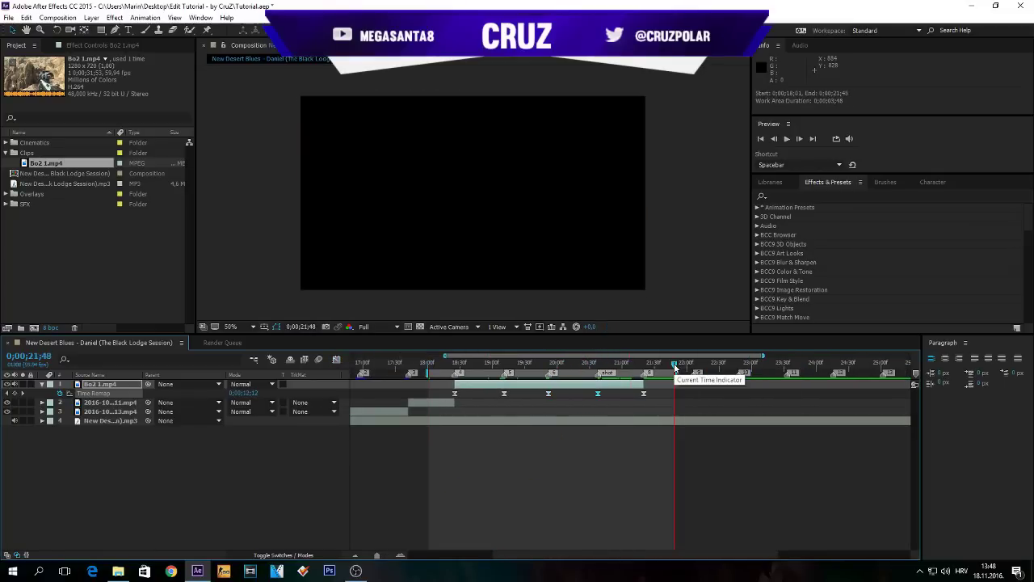
key("space")
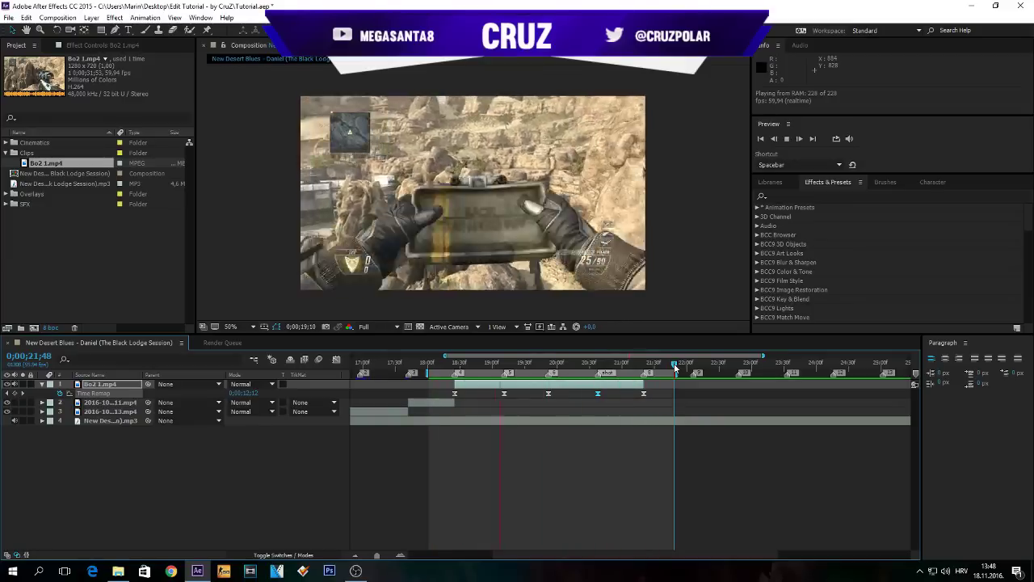
key("space")
left_click_drag(484, 368, 505, 370)
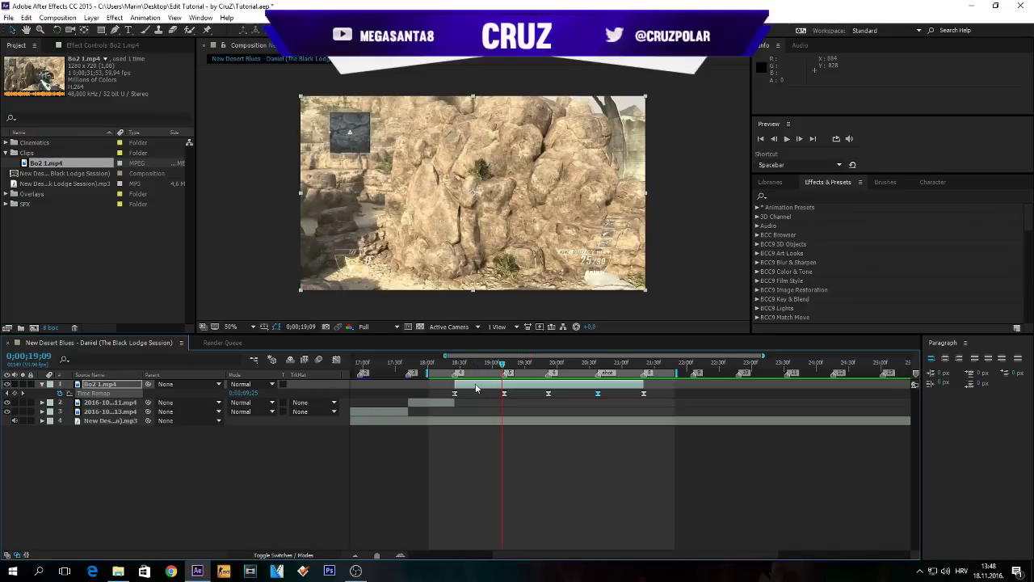
key("space")
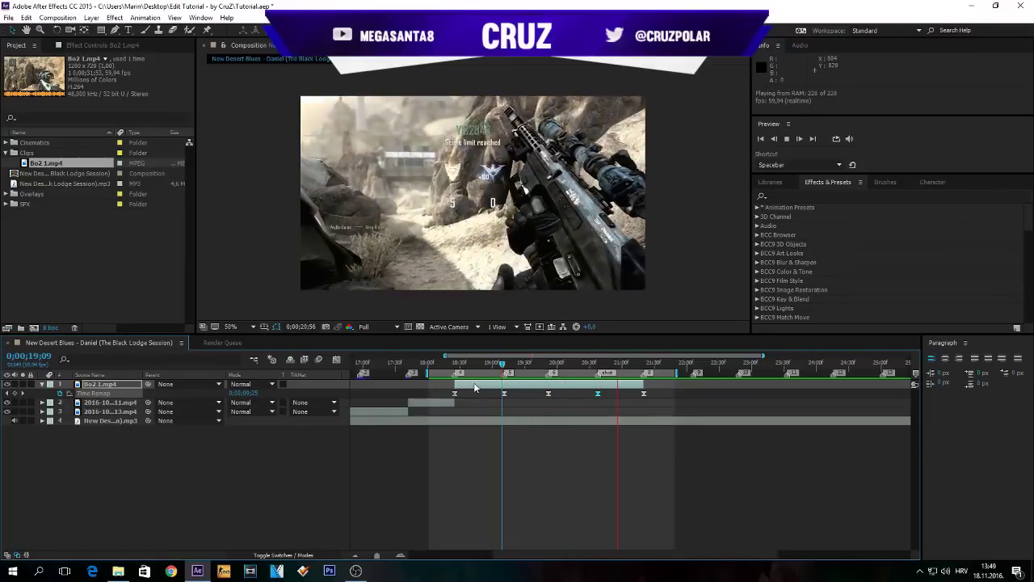
key("space")
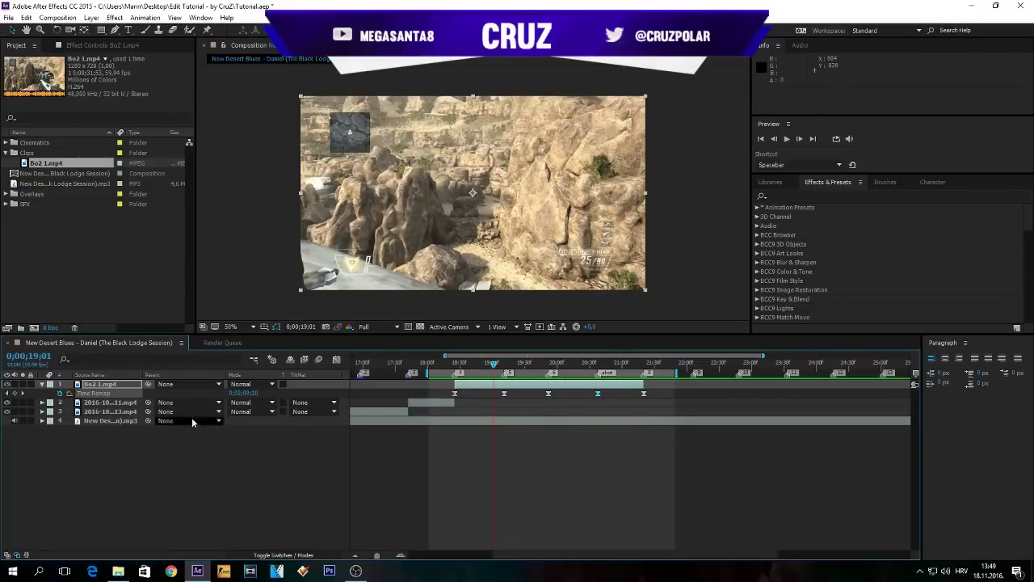
Add an adjustment layer above the clips, rename it P/C and give it a purple label
key("u")
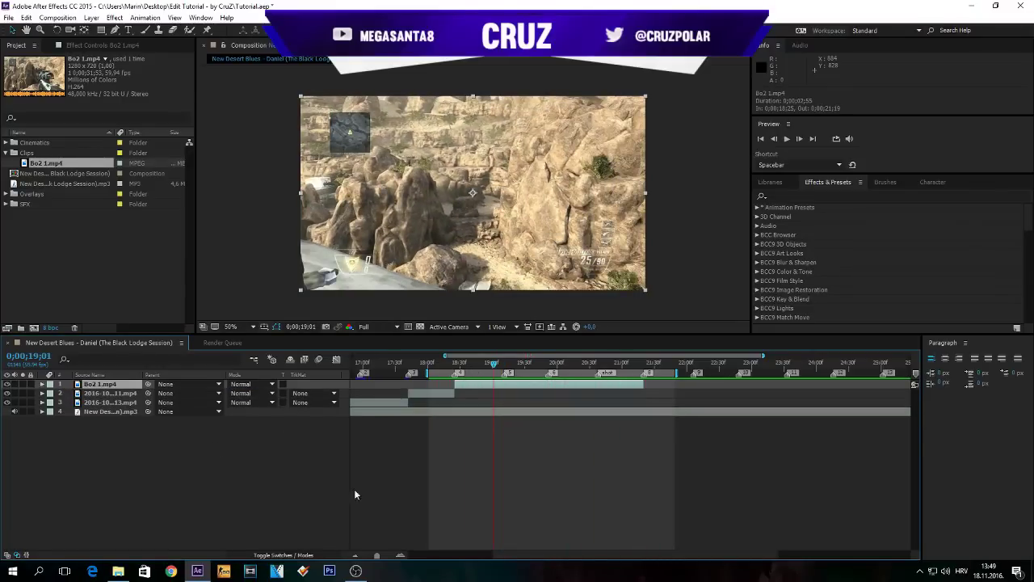
left_click_drag(467, 370, 539, 379)
mouse_move(577, 379)
left_mouse_down()
mouse_move(614, 379)
mouse_move(602, 379)
left_mouse_up()
right_click(122, 495)
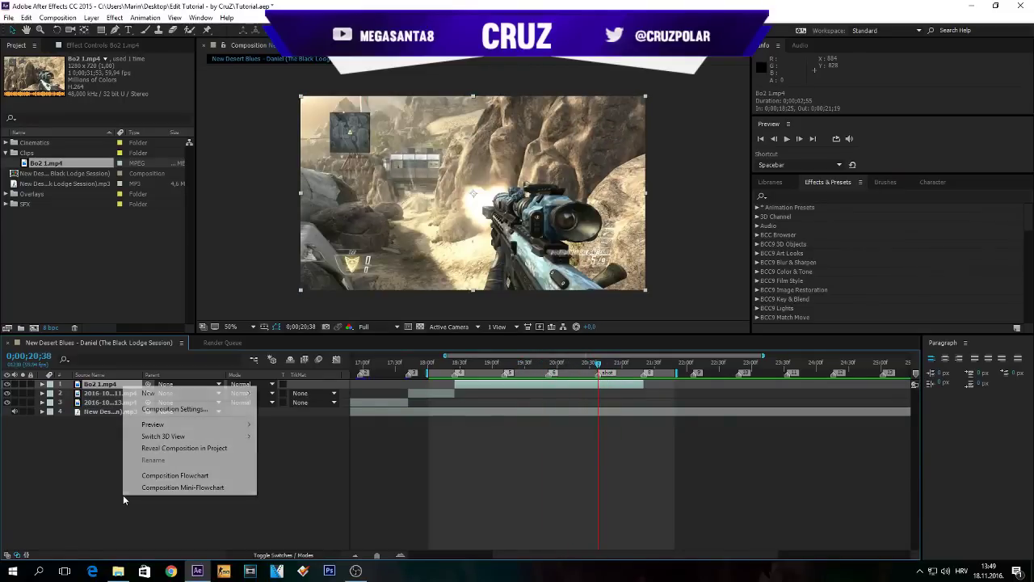
mouse_move(175, 393)
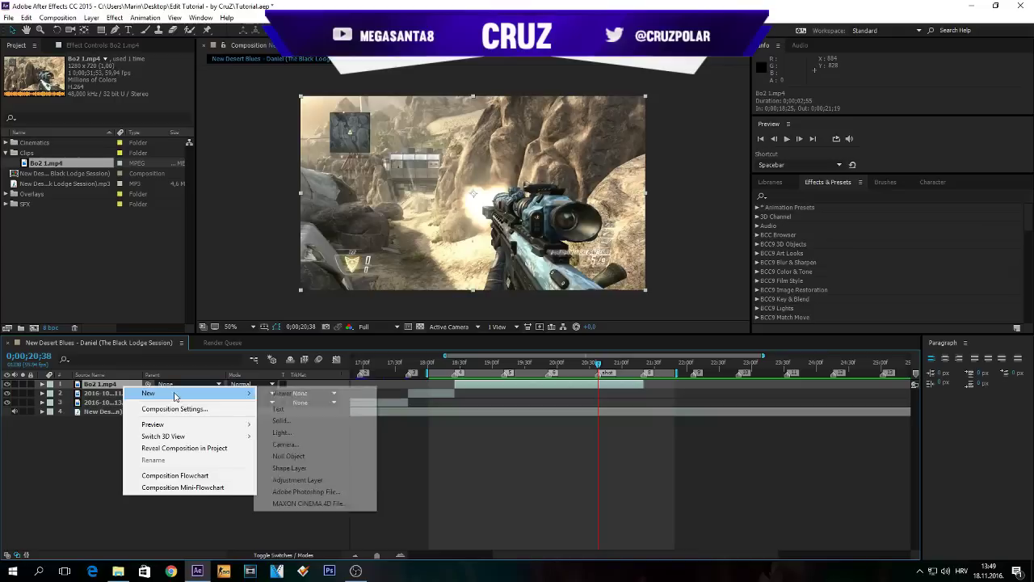
left_click(327, 480)
right_click(106, 391)
left_click(170, 552)
type("P/C")
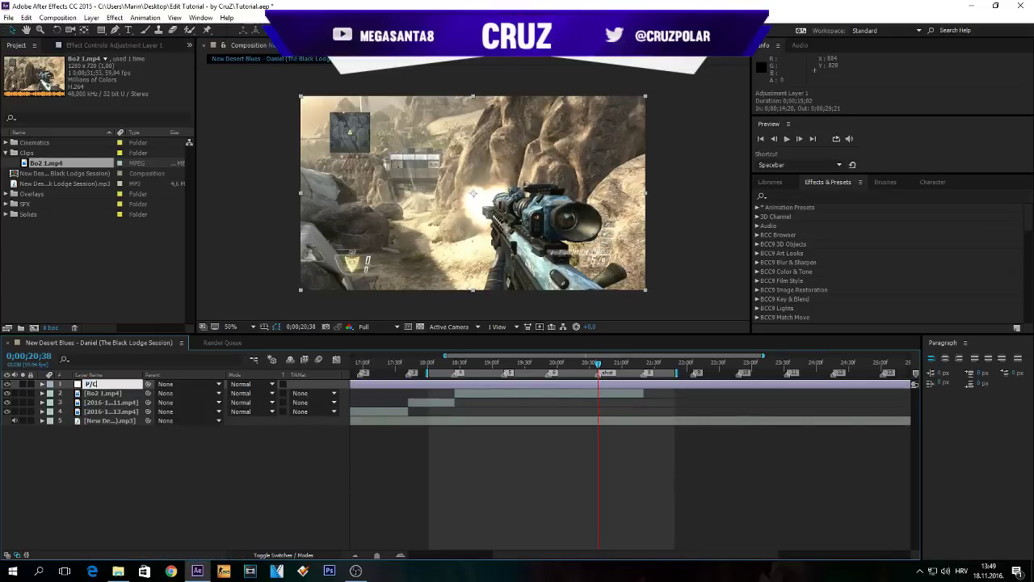
key("Return")
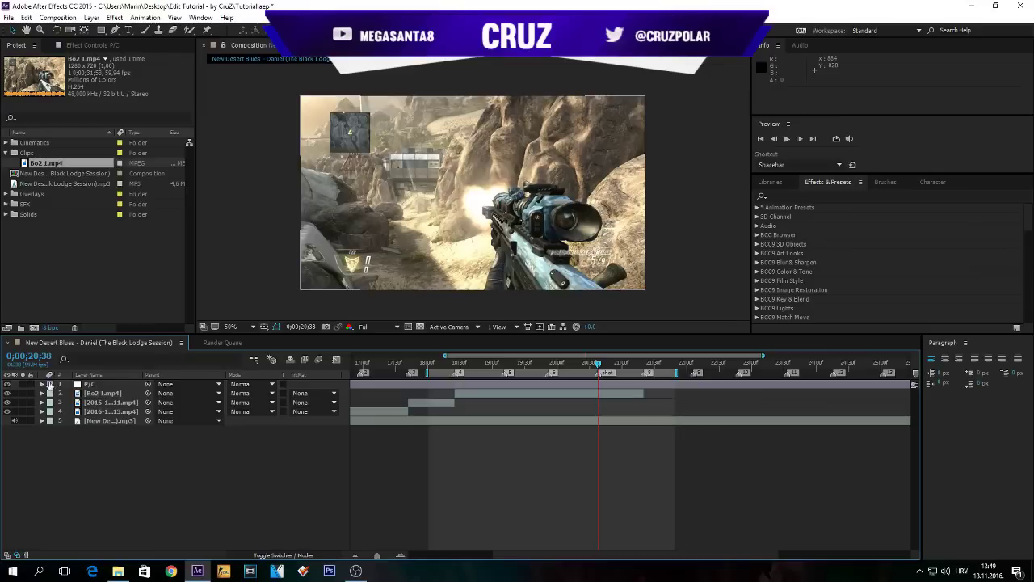
left_click(49, 384)
left_click(73, 310)
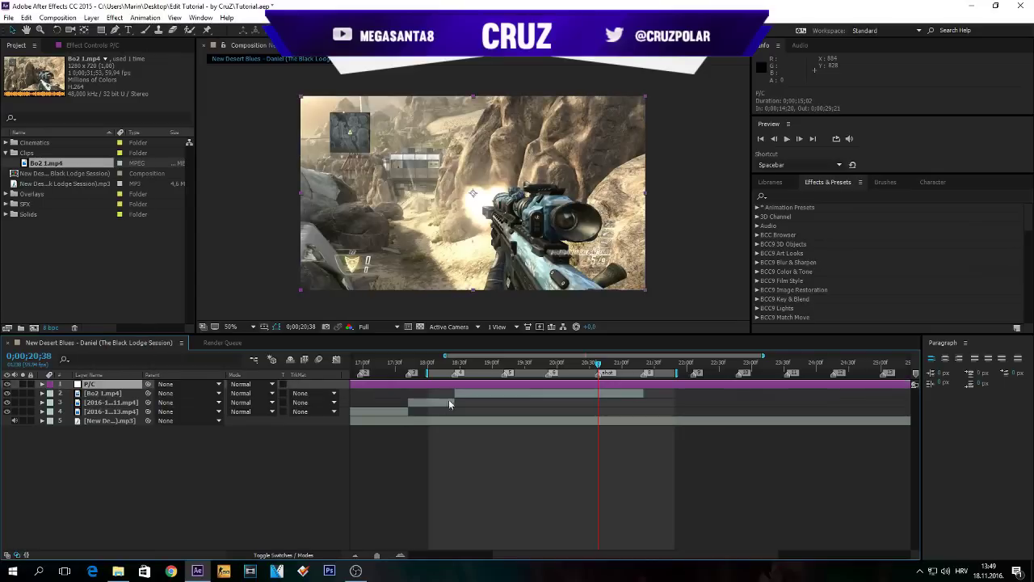
Apply the Distort Transform effect to the P/C adjustment layer, with the current time at the Bo2 1 clip's start, 0;00;18;25
left_click(457, 366)
left_click(855, 196)
type("transfor")
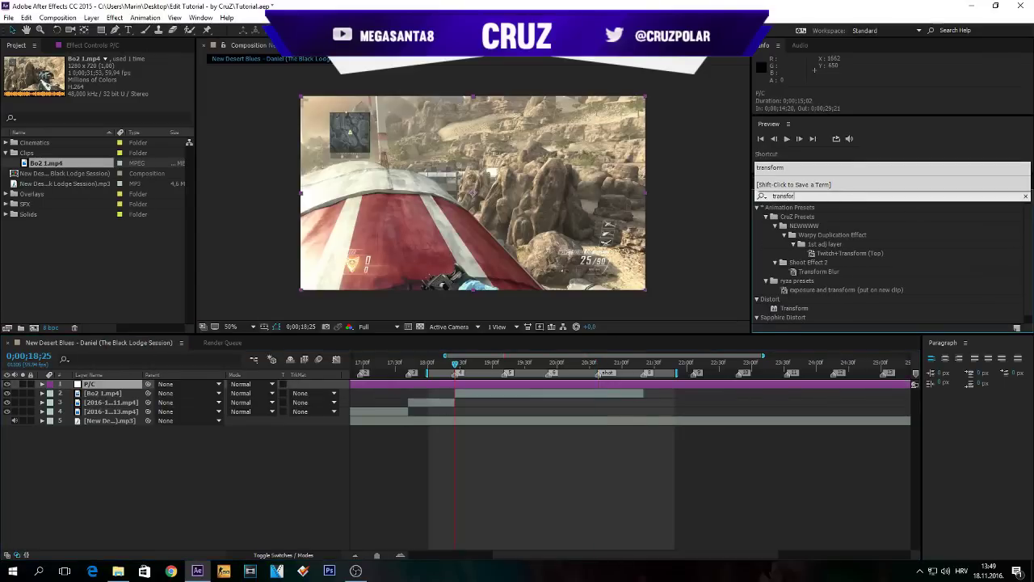
left_click_drag(794, 308, 515, 384)
left_click(1025, 197)
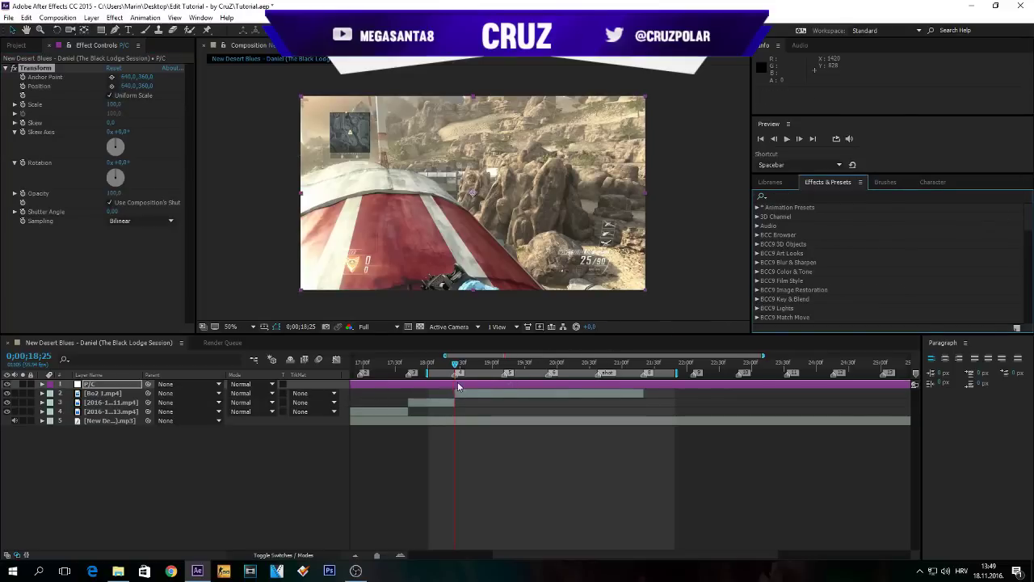
mouse_move(456, 368)
left_mouse_down()
mouse_move(491, 366)
mouse_move(457, 368)
left_mouse_up()
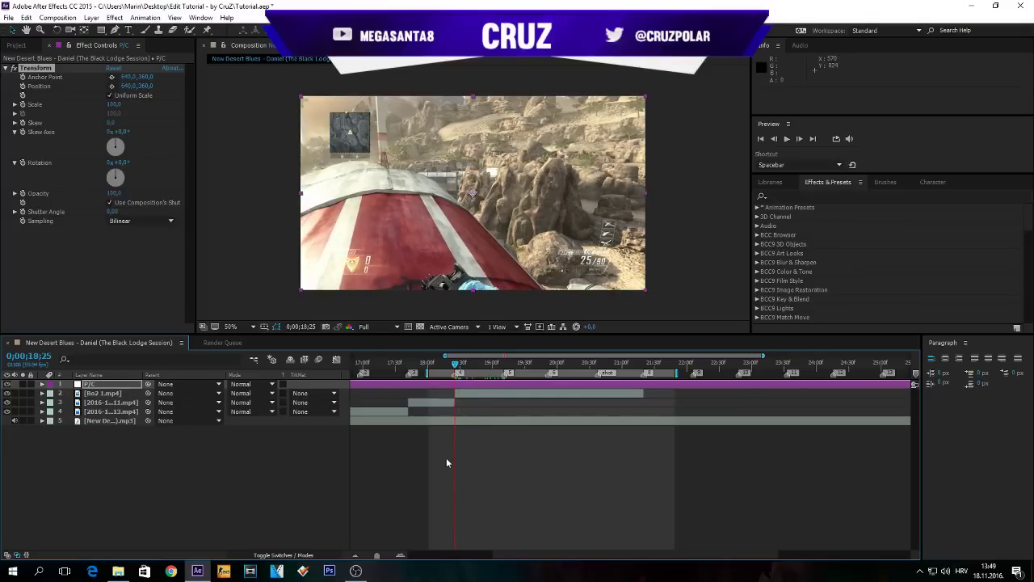
left_click(442, 383)
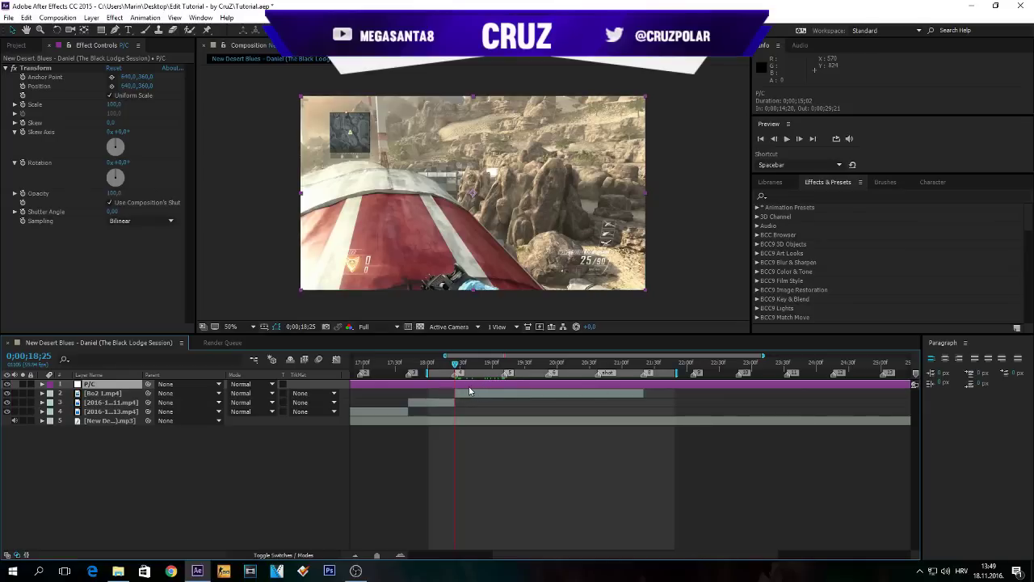
Keyframe the P/C layer's Transform Scale at 100 at 0;00;18;25 and at 104 two frames on, at 0;00;18;27
left_click(22, 105)
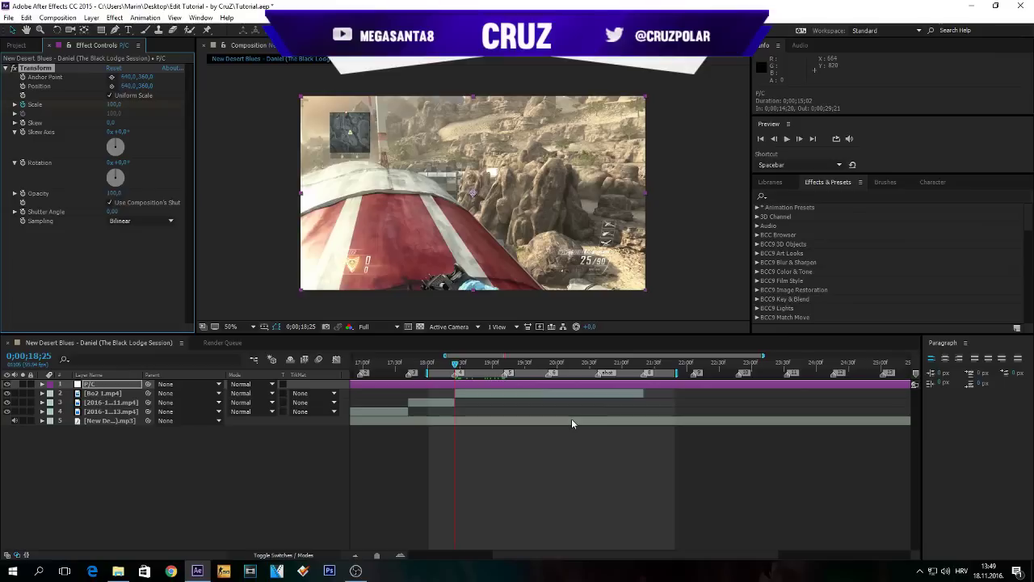
key("u")
left_click(401, 556)
left_click(401, 556)
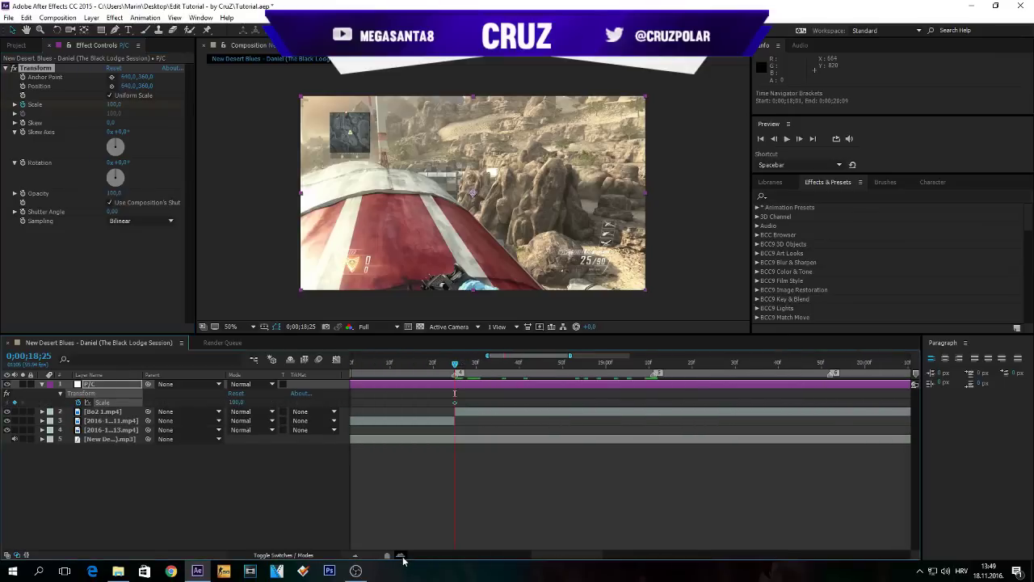
left_click(803, 140)
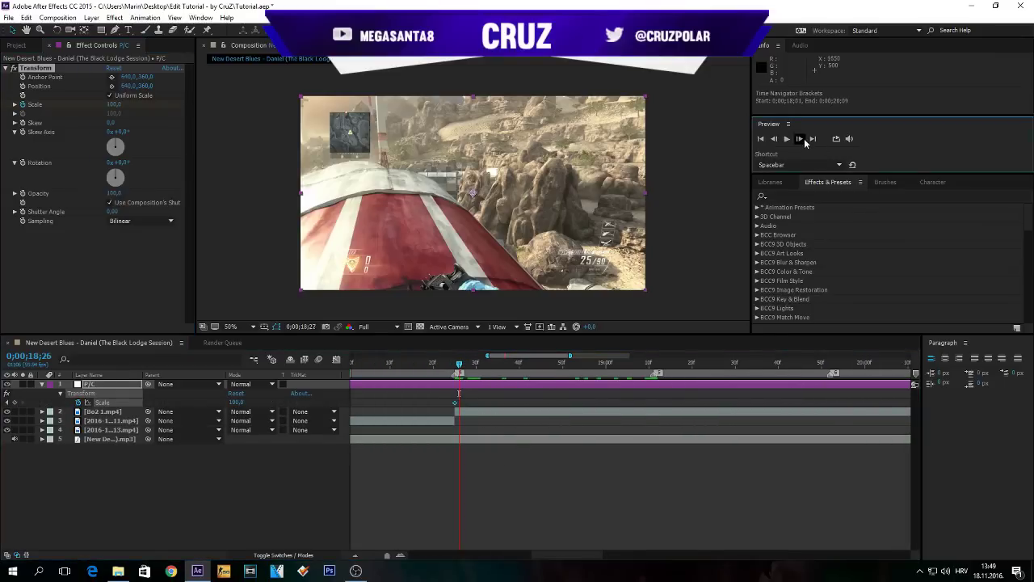
left_click(802, 140)
left_click(114, 104)
type("104")
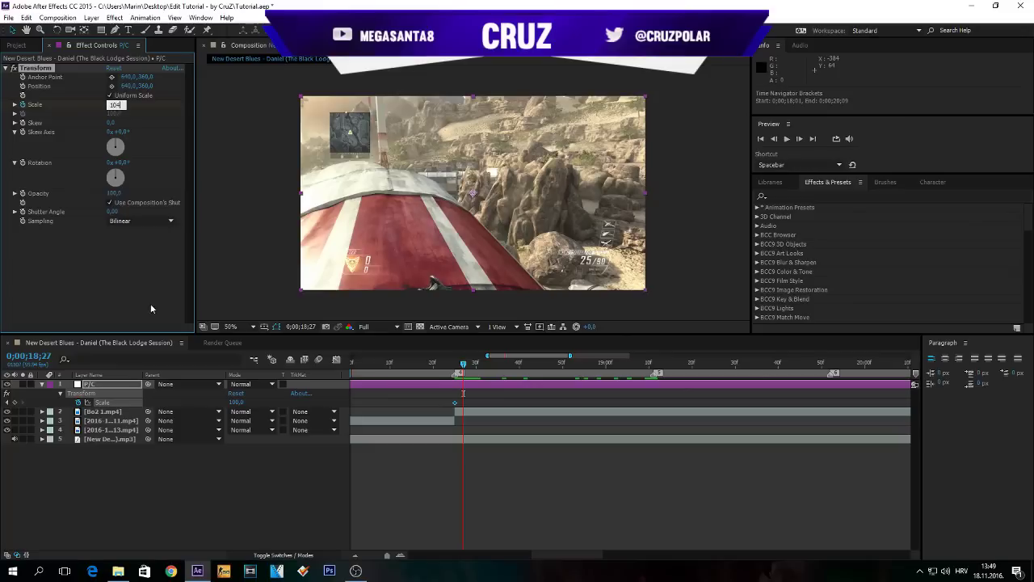
key("Return")
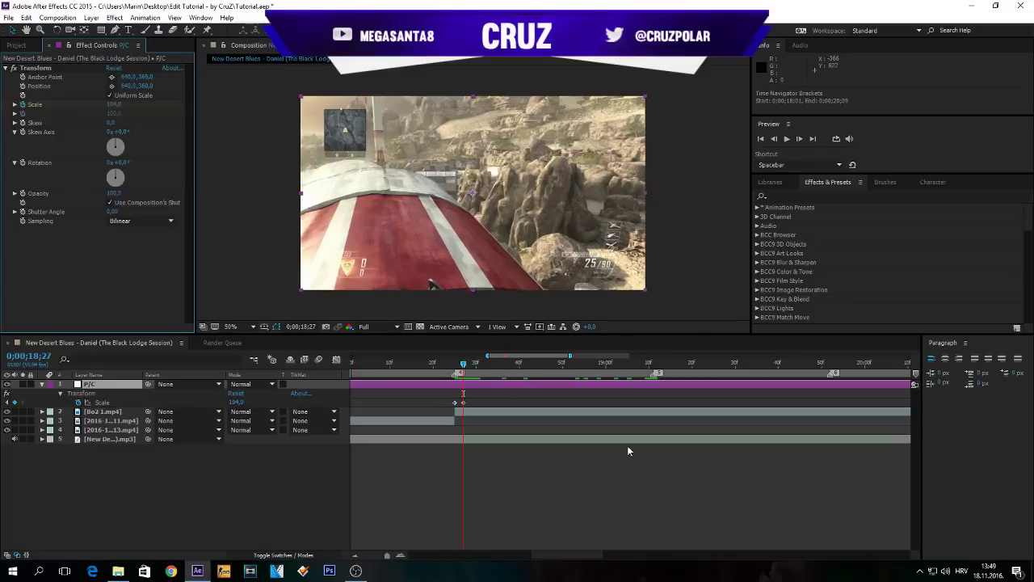
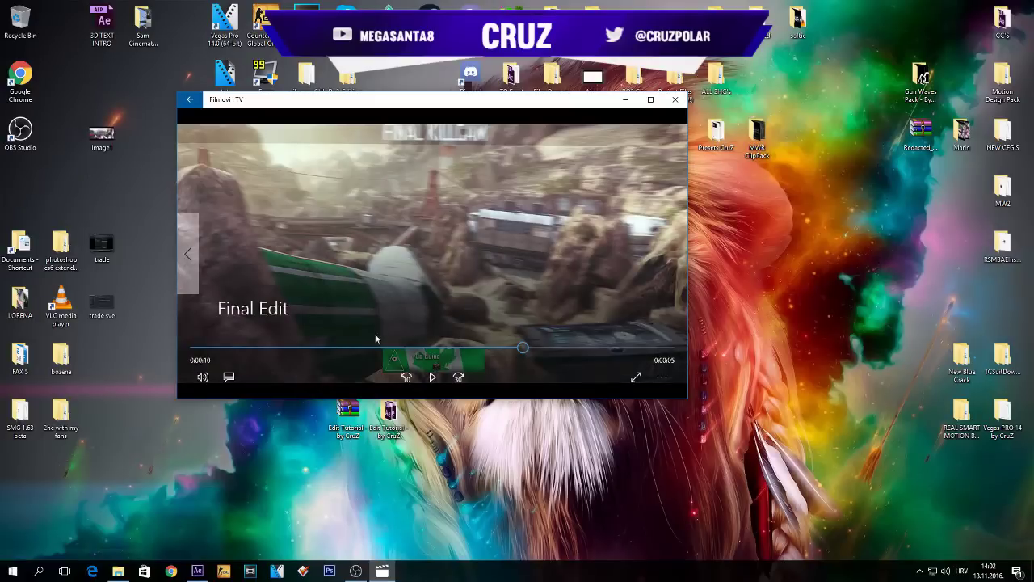
Close the Final Edit video and switch to After Effects, placing the current time at 0;00;19;38
left_click(675, 100)
left_click(199, 571)
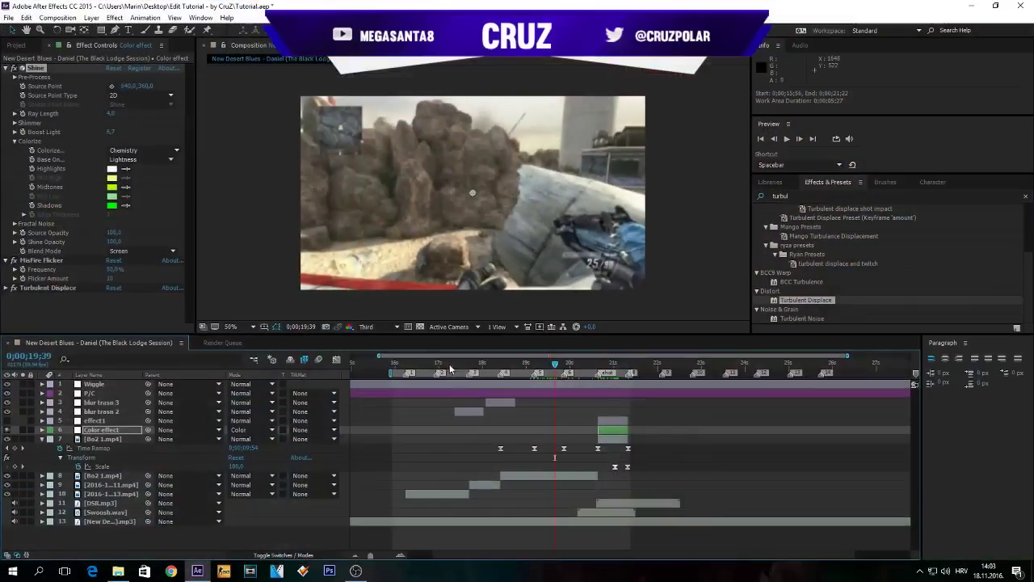
mouse_move(552, 366)
left_mouse_down()
mouse_move(541, 368)
mouse_move(567, 369)
mouse_move(555, 370)
left_mouse_up()
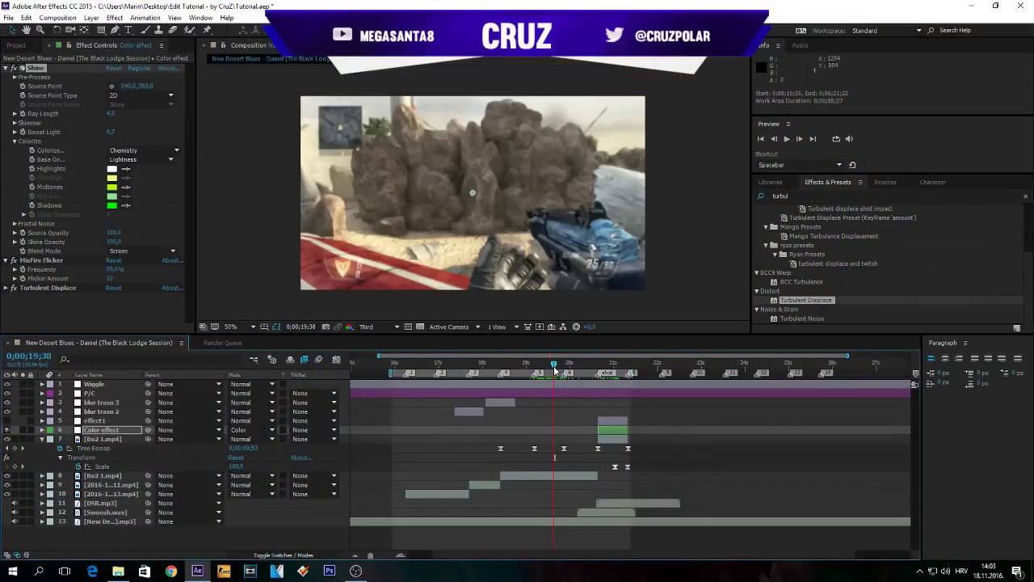
Find the Change to Color effect and apply it to the longer Bo2 1.mp4 clip on layer 8
left_click(815, 198)
key("BackSpace")
key("BackSpace")
key("BackSpace")
key("BackSpace")
key("BackSpace")
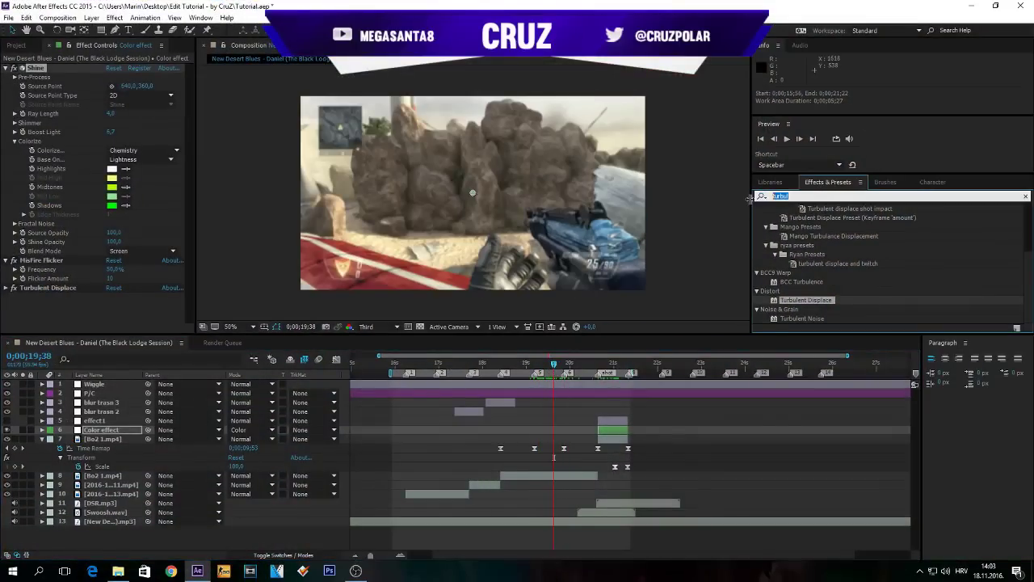
type("change to")
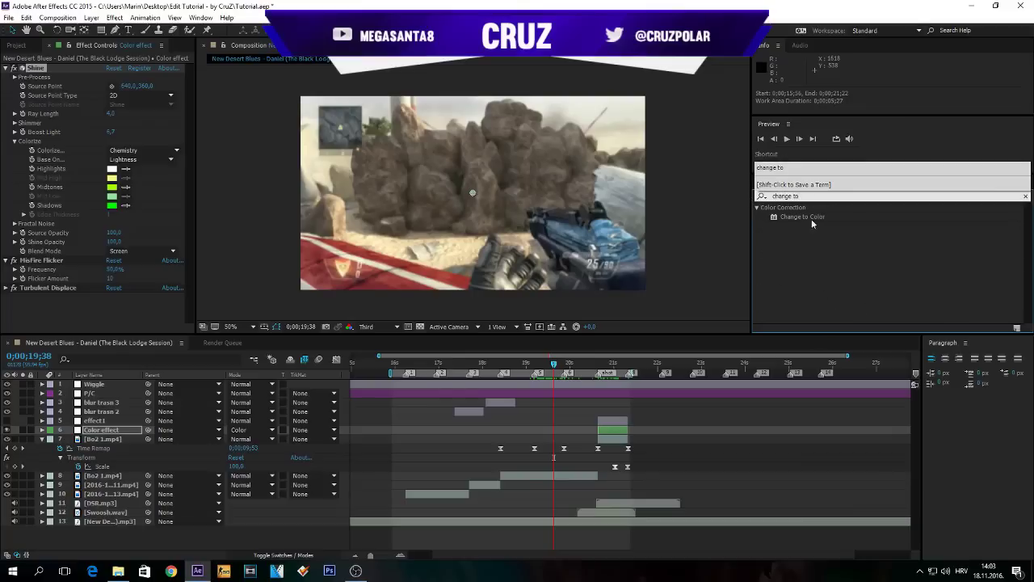
left_click_drag(815, 217, 554, 475)
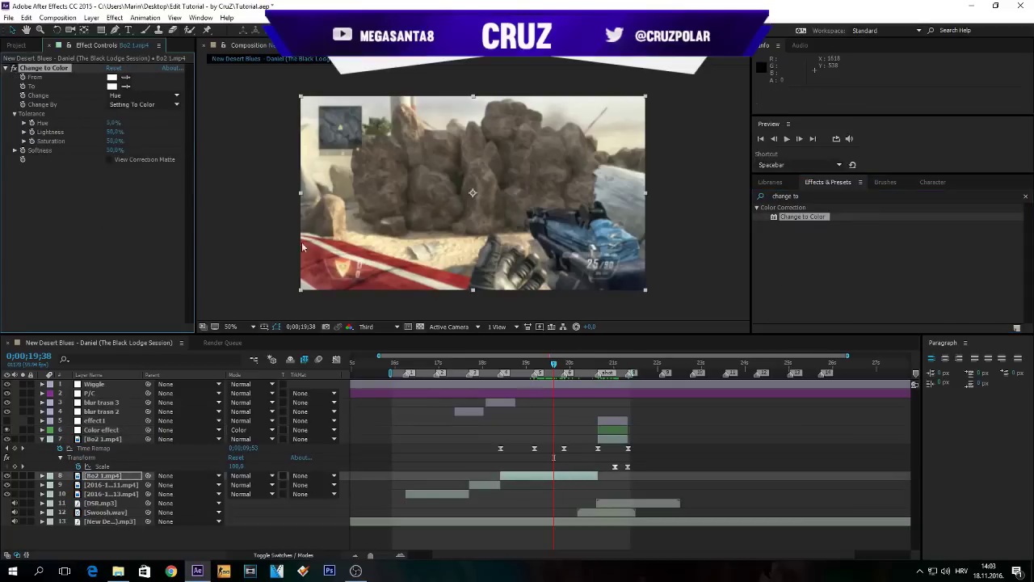
Sample the red of the striped surface as the From color and choose a bright blue as the To color
left_click(383, 280)
left_click(112, 86)
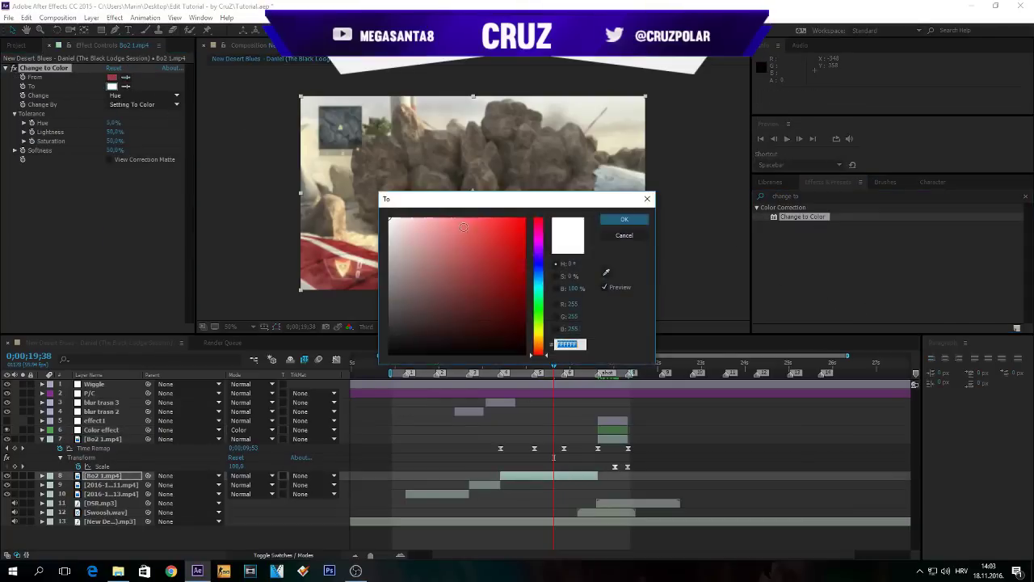
left_click(539, 268)
left_click_drag(514, 235, 538, 214)
left_click(646, 224)
Set the Change to Color effect's Hue tolerance to 10% while checking the recolored areas along the clip
left_click_drag(531, 372, 519, 370)
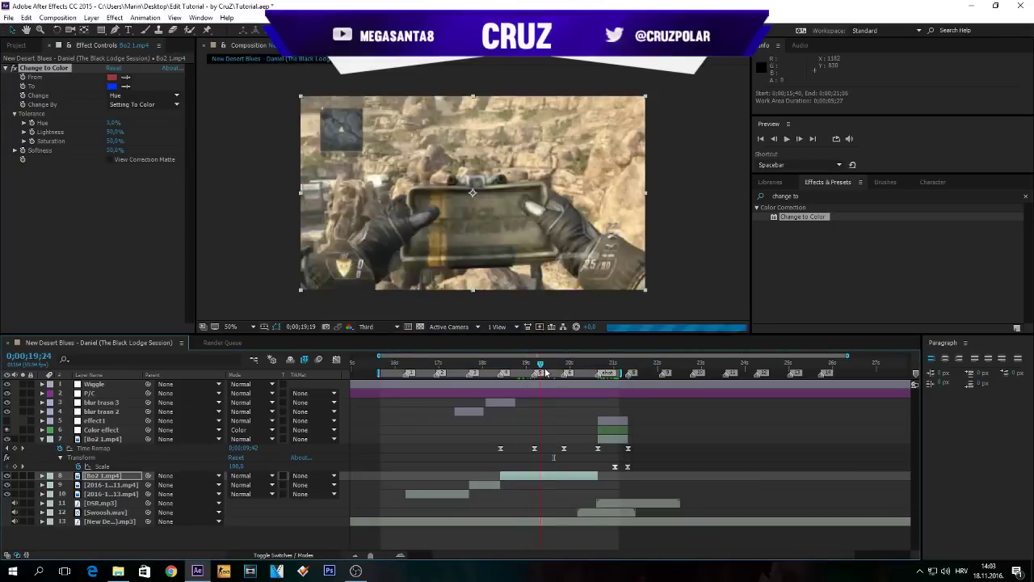
left_click_drag(566, 374, 561, 370)
left_click_drag(117, 127, 106, 131)
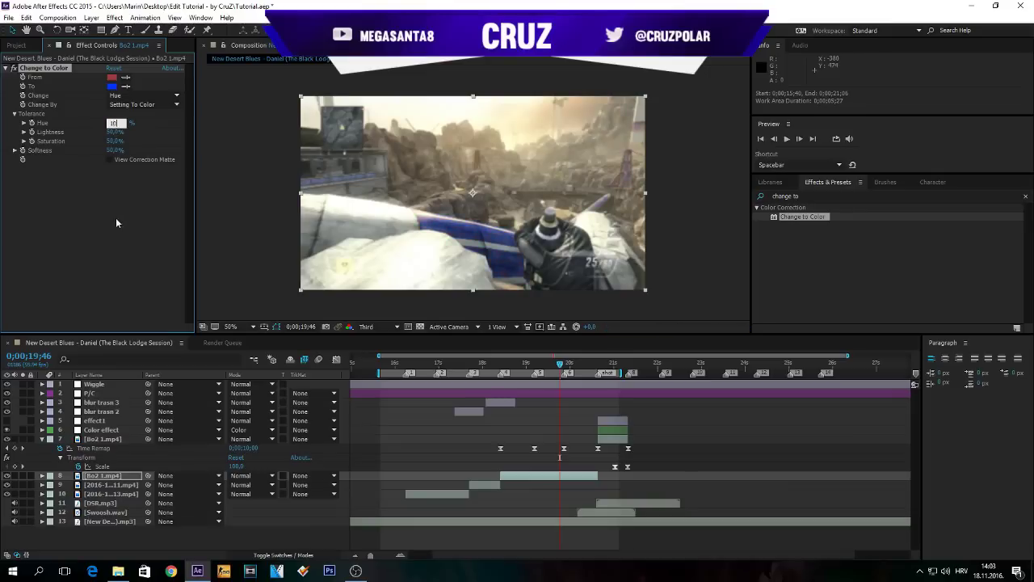
key("Return")
Check the recolor at 0;00;19;33 and set the Hue tolerance to 6%
mouse_move(535, 371)
left_mouse_down()
mouse_move(515, 371)
mouse_move(551, 375)
left_mouse_up()
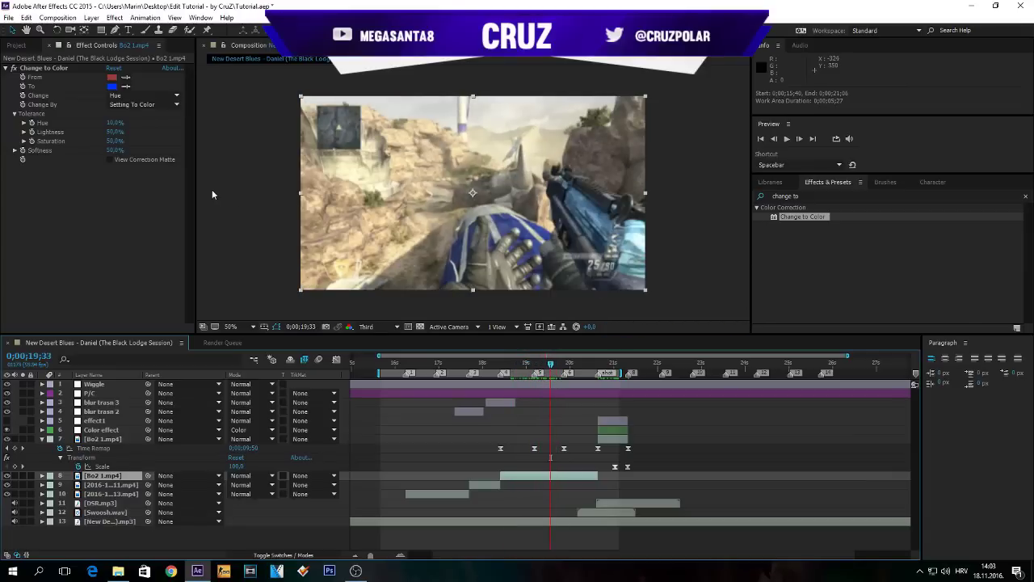
left_click(116, 124)
type("6")
left_click(140, 225)
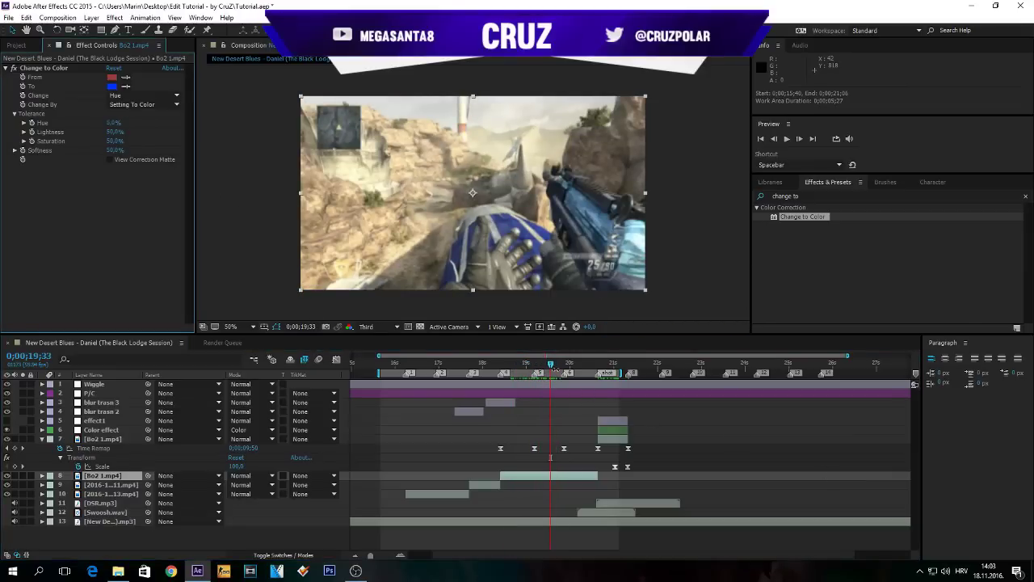
Make the effect1 adjustment layer visible and check its blur over the final short clip
left_click_drag(554, 373, 605, 373)
right_click(579, 374)
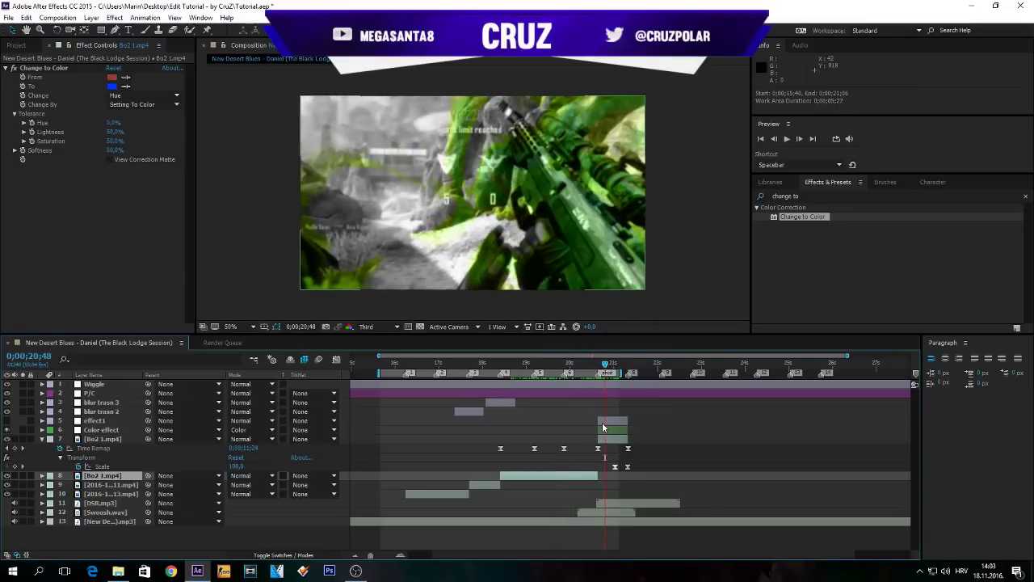
left_click(122, 421)
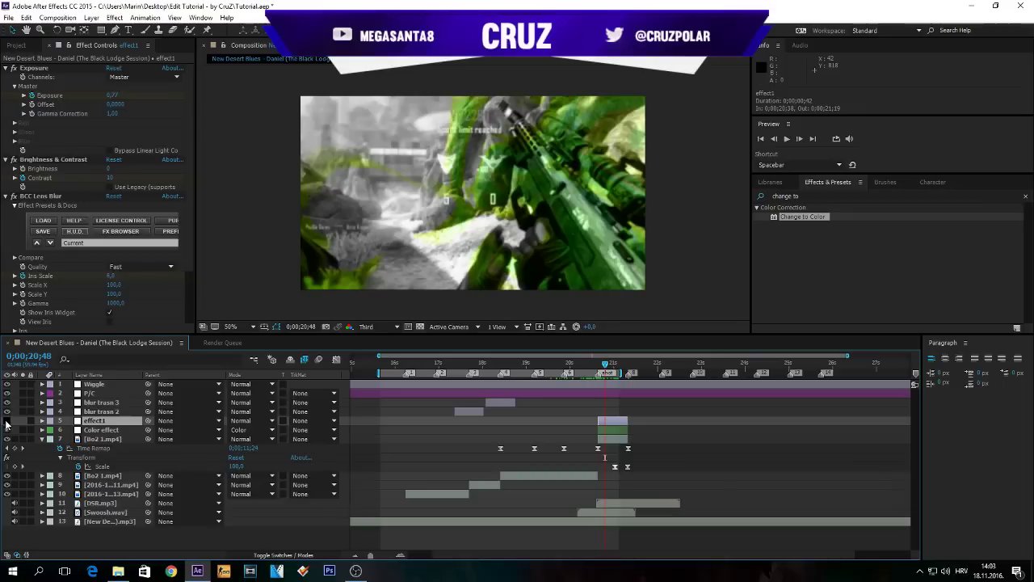
left_click(7, 420)
mouse_move(607, 372)
left_mouse_down()
mouse_move(598, 368)
mouse_move(611, 369)
left_mouse_up()
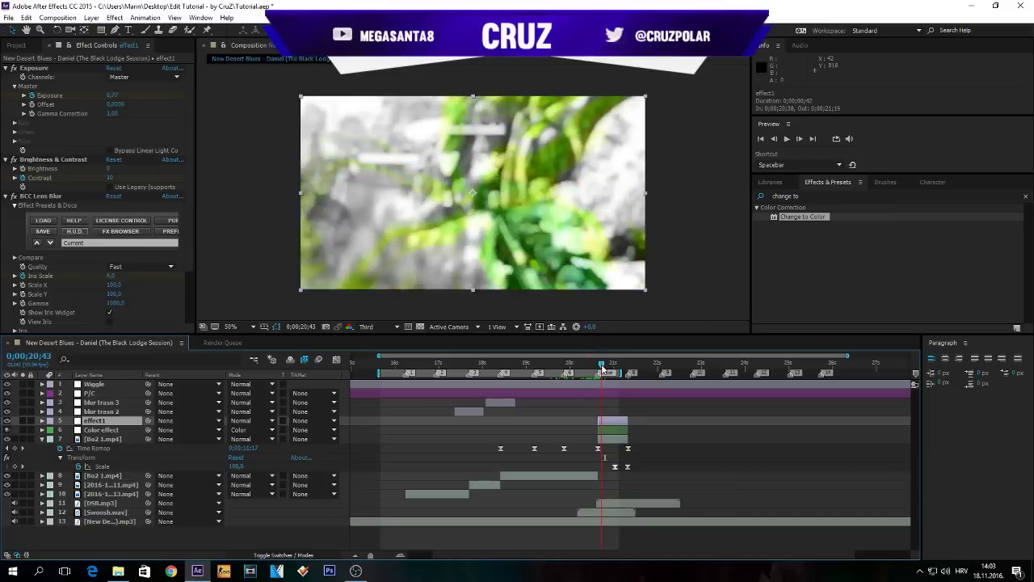
Delete the three Time Remap keyframes lying before the start of the short Bo2 1.mp4 clip, then collapse its properties
left_click(613, 440)
left_click_drag(477, 442, 575, 454)
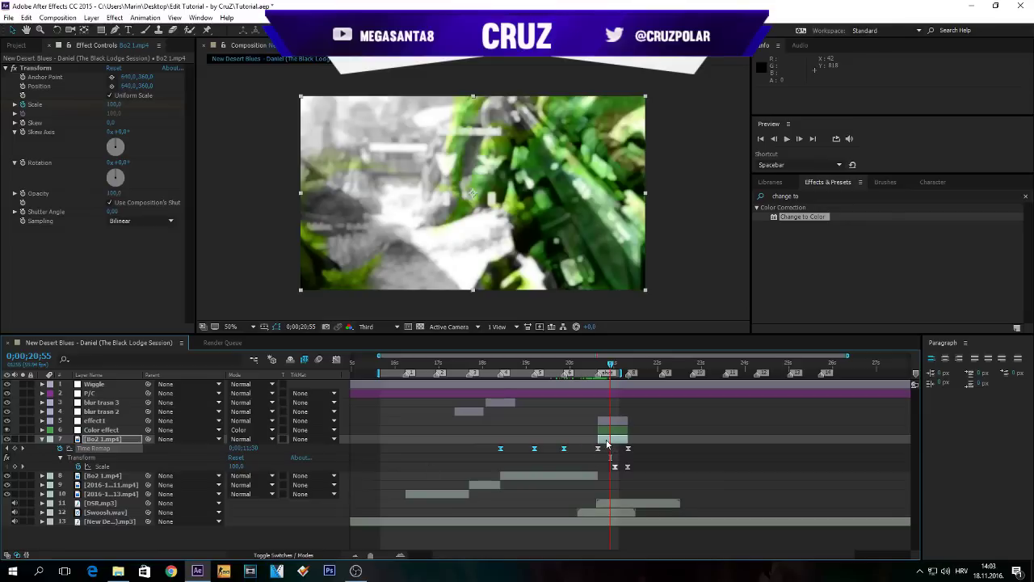
key("Delete")
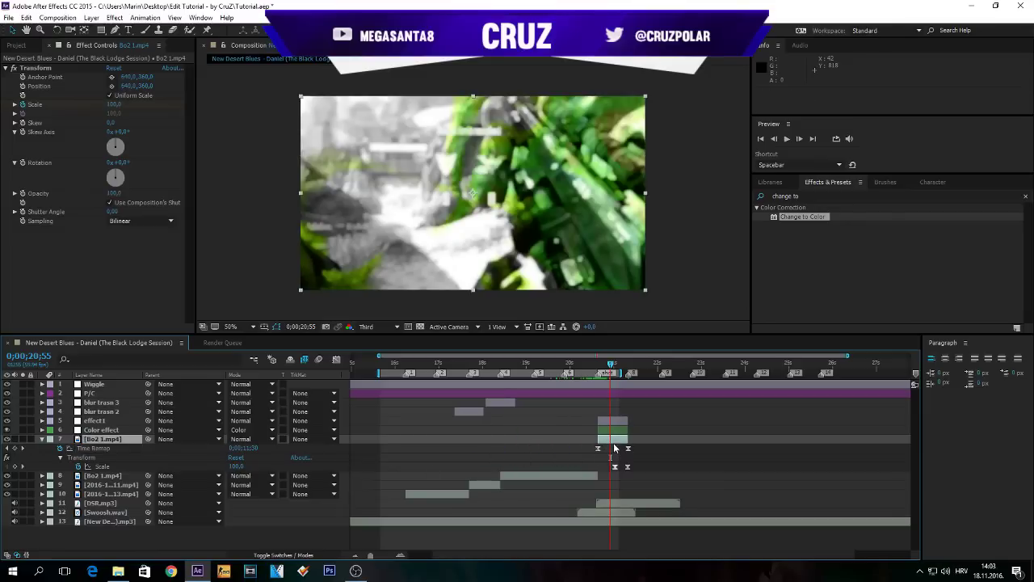
key("u")
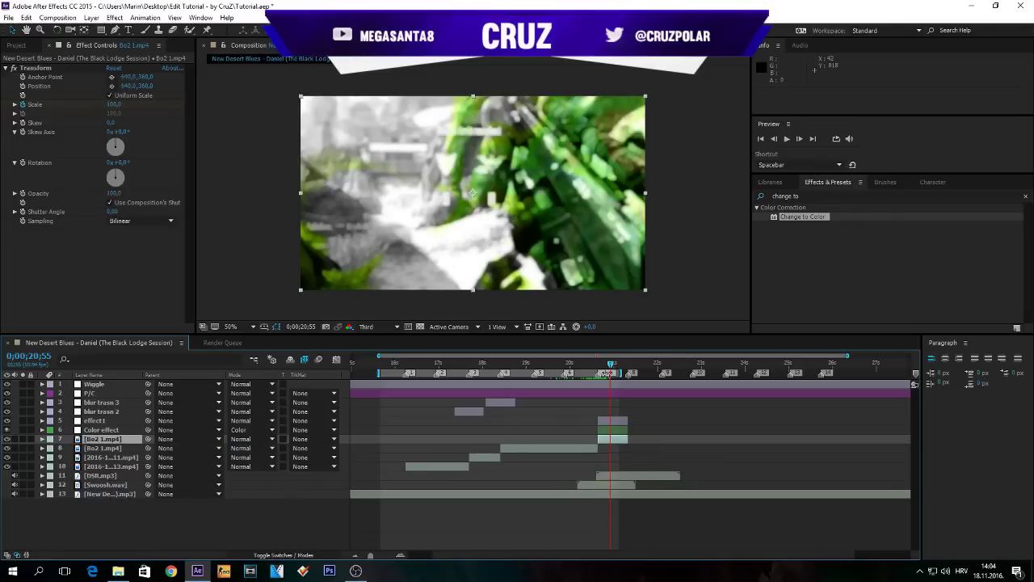
Add a new text layer with the current time at the first cinematic clip's start, 0;00;16;15
left_click_drag(610, 368, 416, 364)
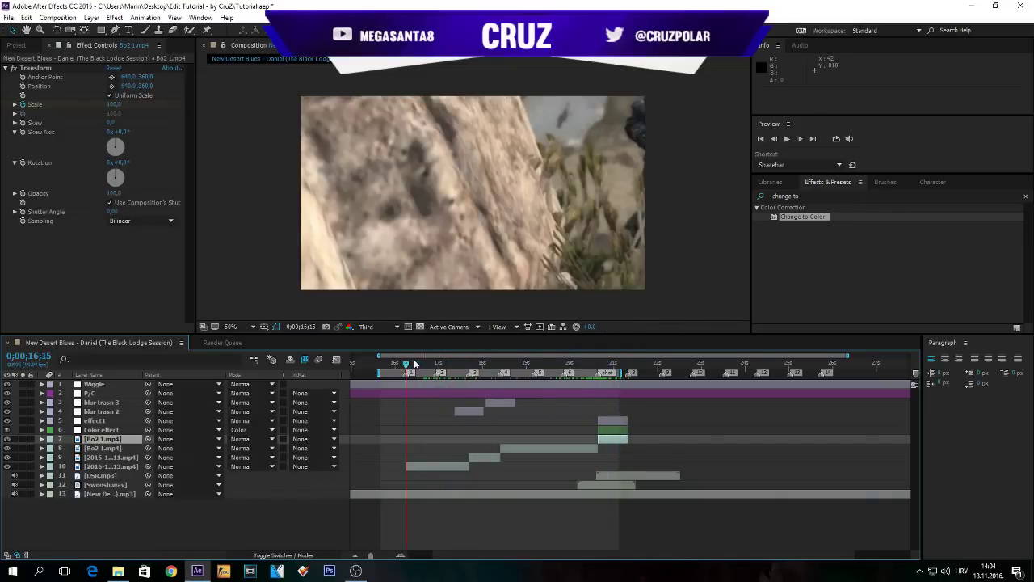
left_click(355, 571)
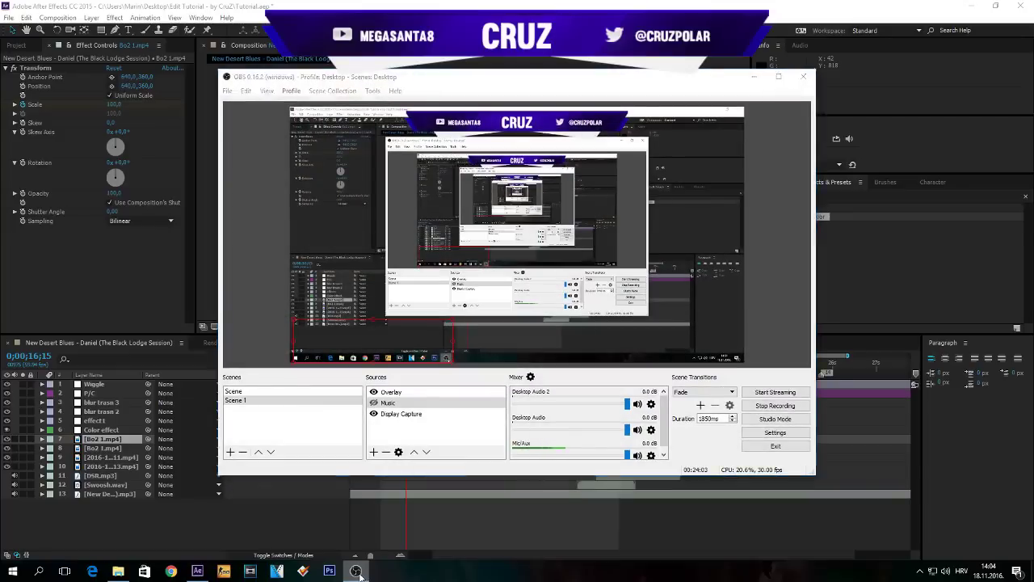
left_click(355, 571)
right_click(192, 416)
mouse_move(227, 423)
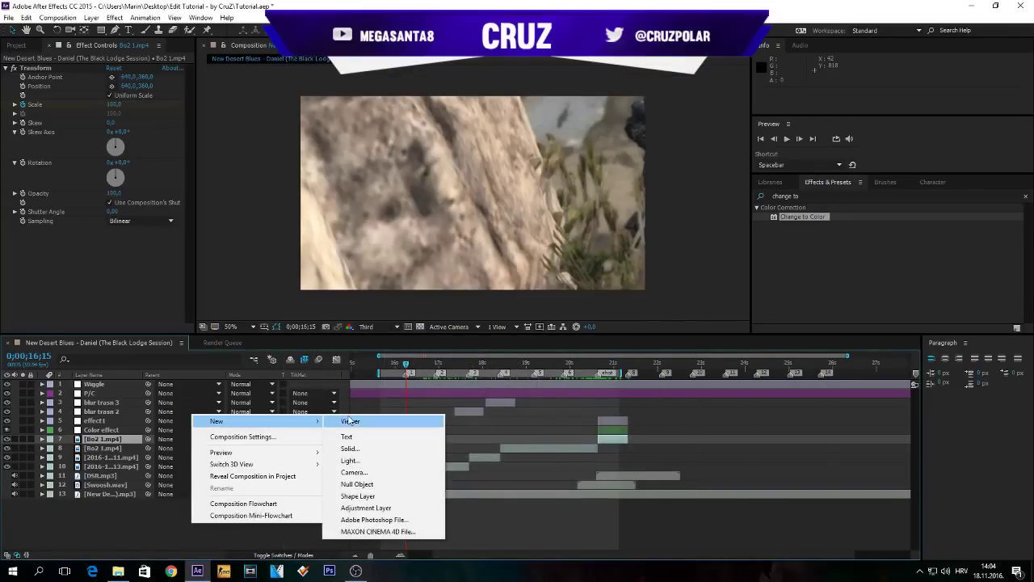
left_click(344, 434)
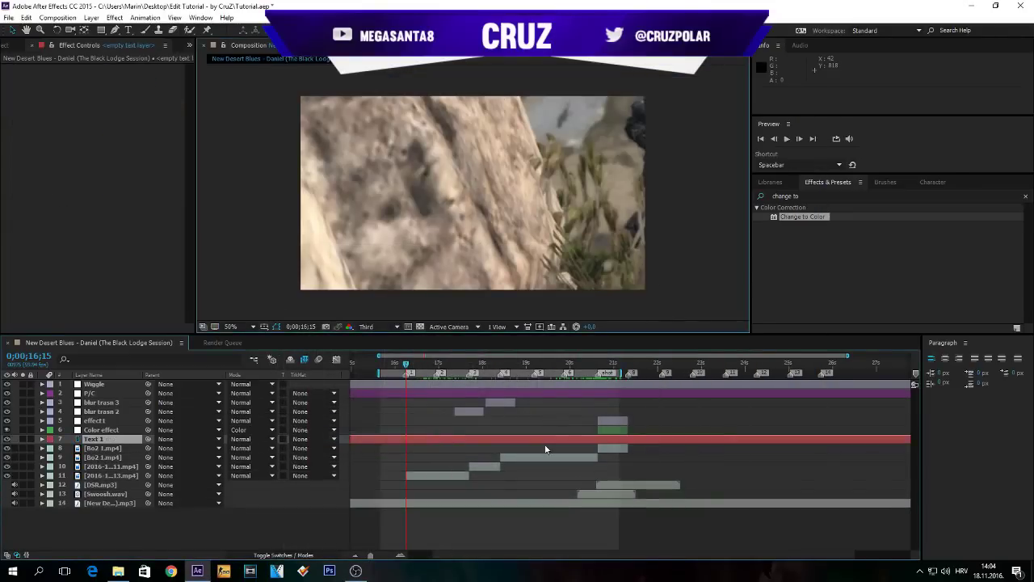
Trim the empty text layer to the first cinematic clip's span by splitting it at 0;00;16;15 and 0;00;17;42 and deleting the outer parts
left_click(405, 441)
key("ctrl+shift+d")
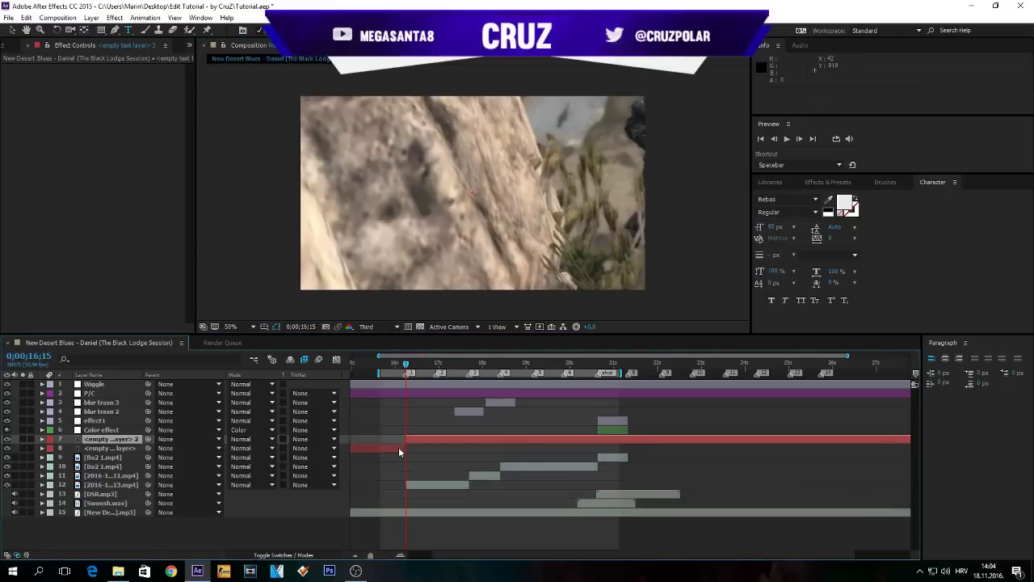
left_click(401, 448)
key("Delete")
left_click_drag(459, 367, 467, 387)
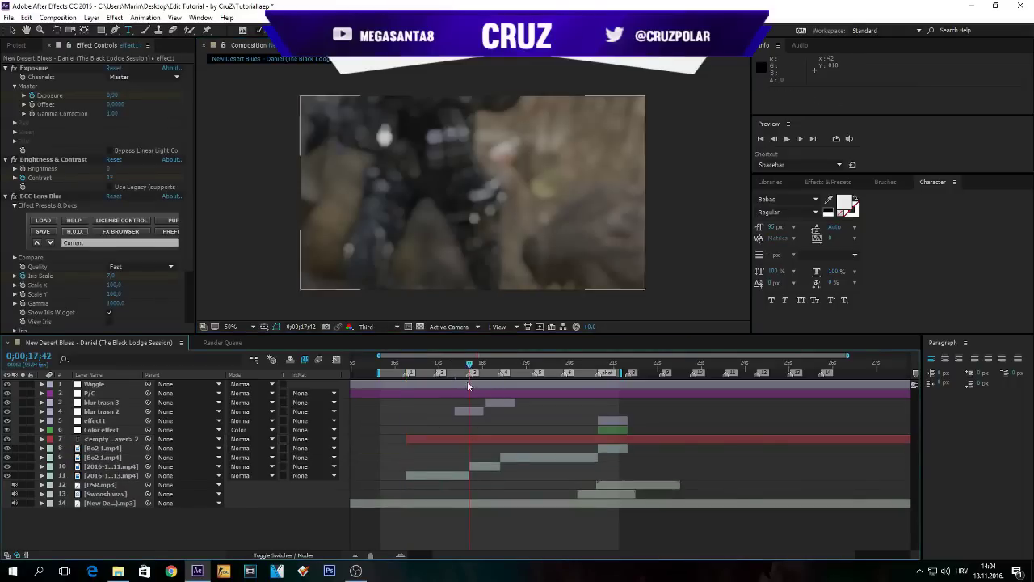
left_click(467, 438)
key("ctrl+shift+d")
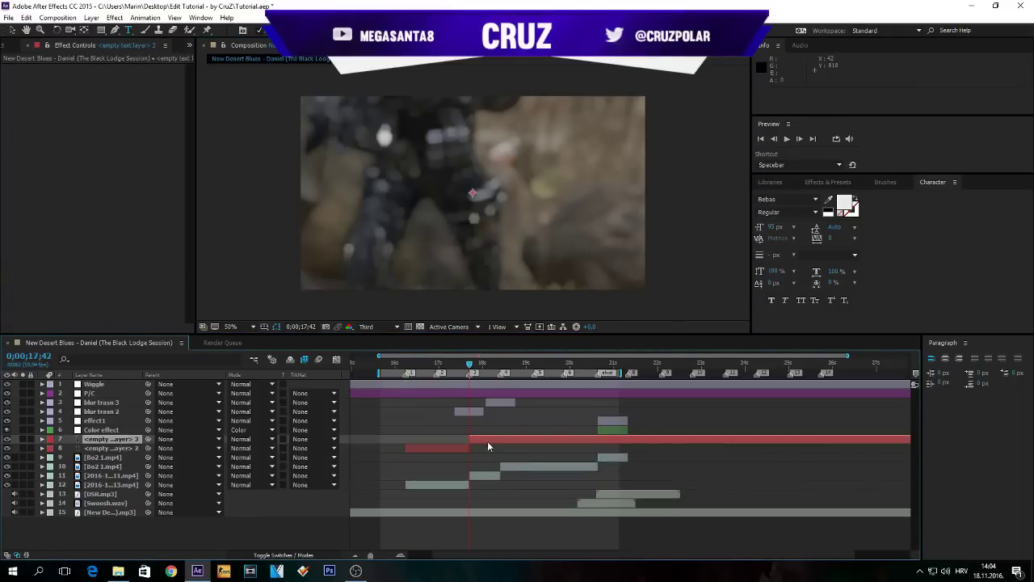
key("Delete")
Enter "cruz" in the text layer at 0;00;16;57 and move the text near the middle of the frame
left_click(438, 366)
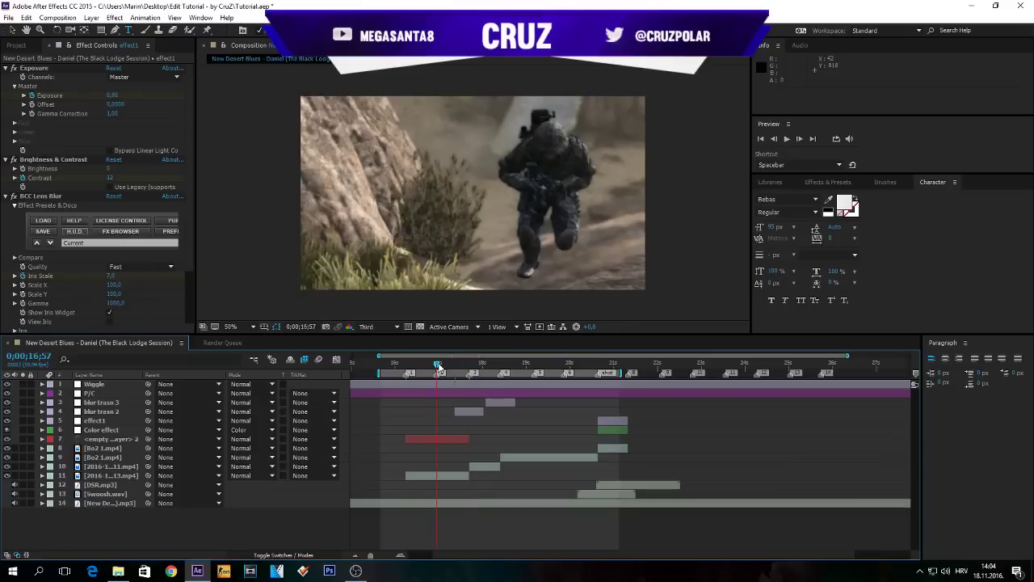
left_click(436, 439)
double_click(99, 442)
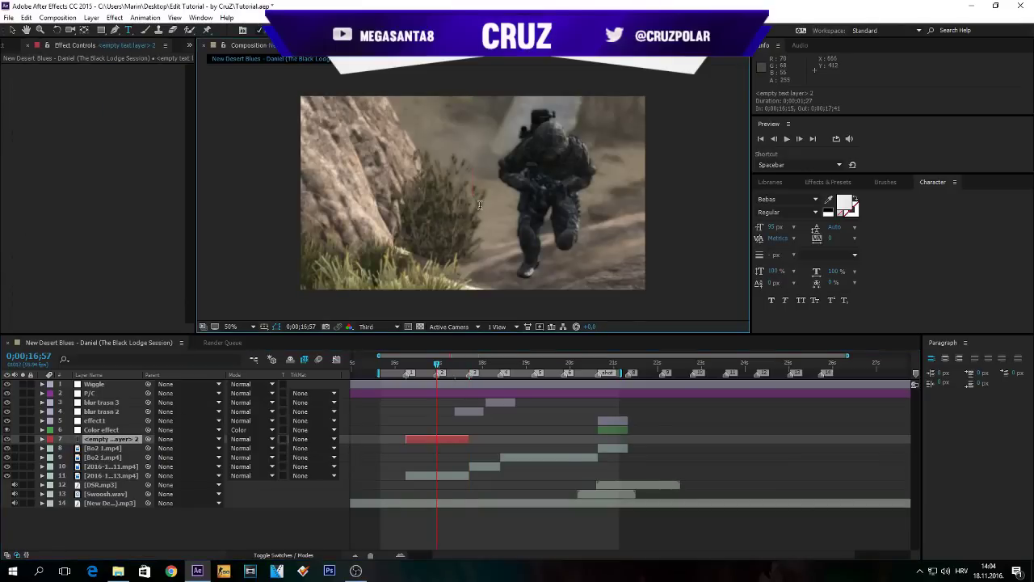
type("cvruz")
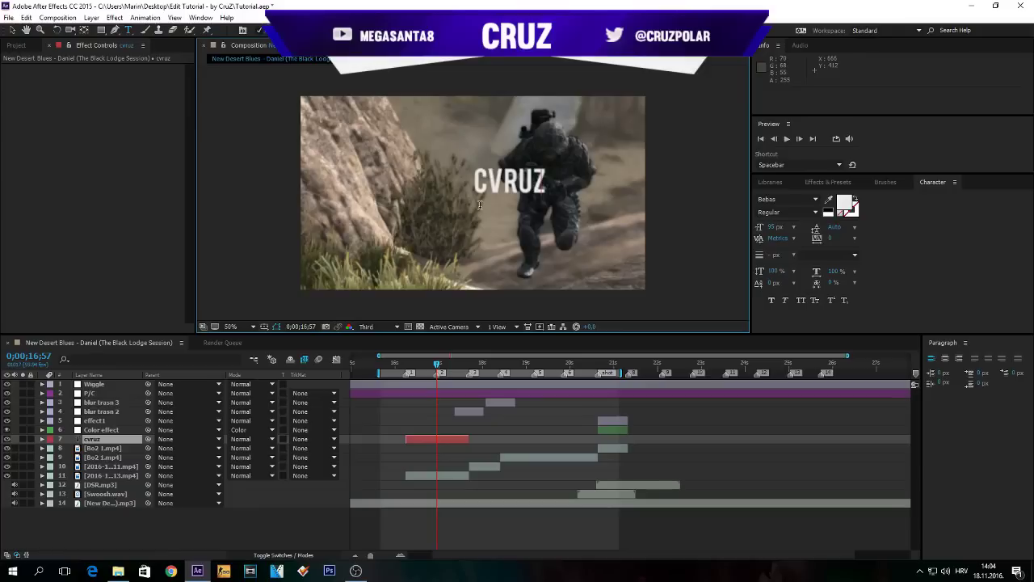
key("BackSpace")
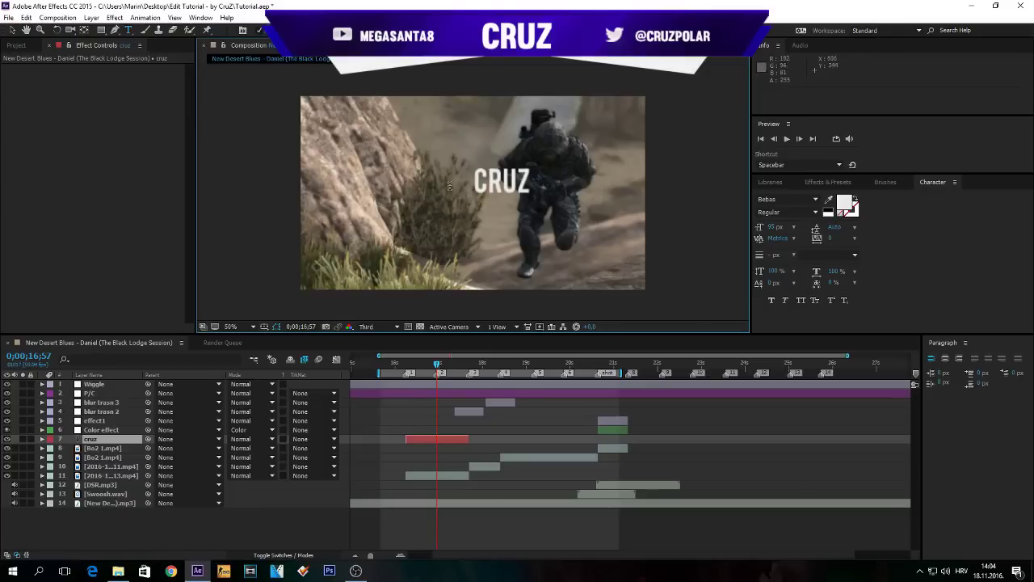
left_click(11, 34)
left_click_drag(496, 186, 468, 204)
left_click(443, 436)
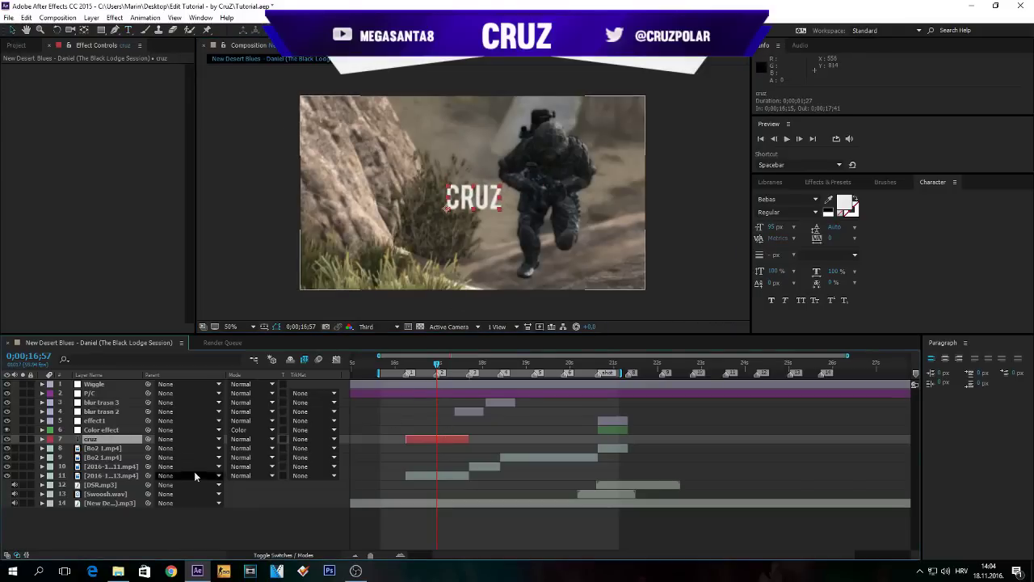
Center the cruz layer's anchor point in its content, center the text in the view and check it near the layer's start
right_click(103, 442)
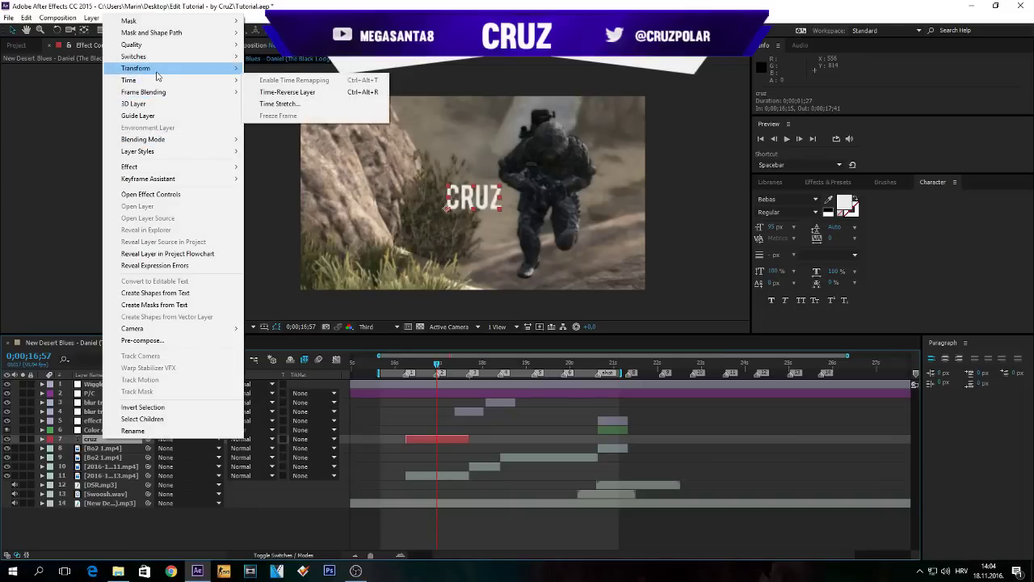
mouse_move(158, 75)
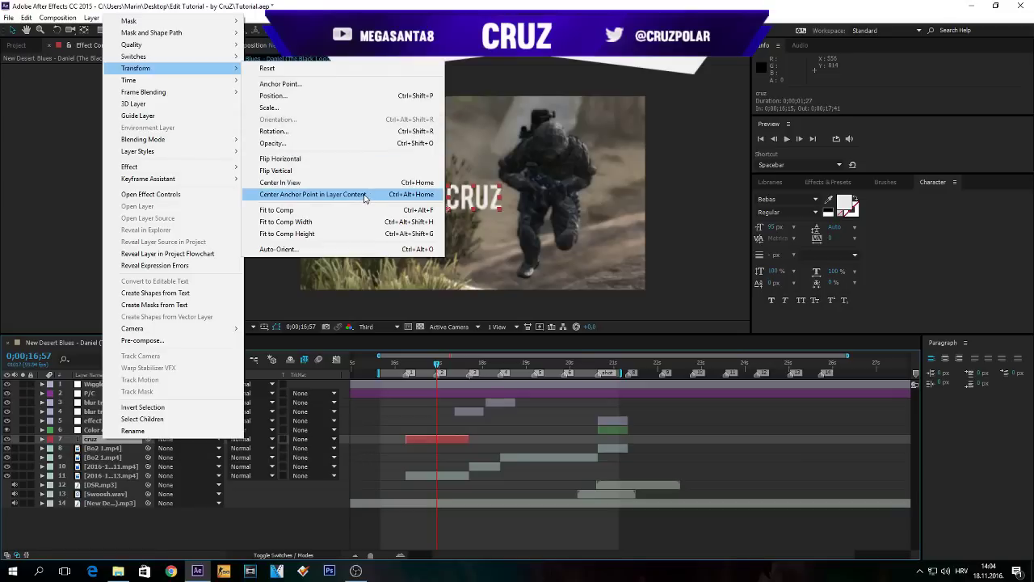
left_click(318, 199)
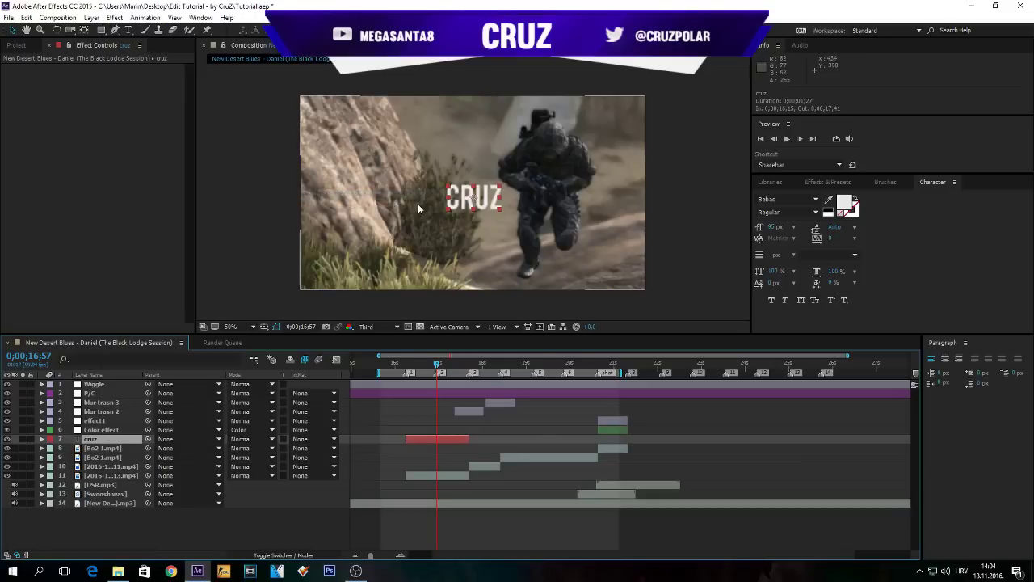
right_click(115, 440)
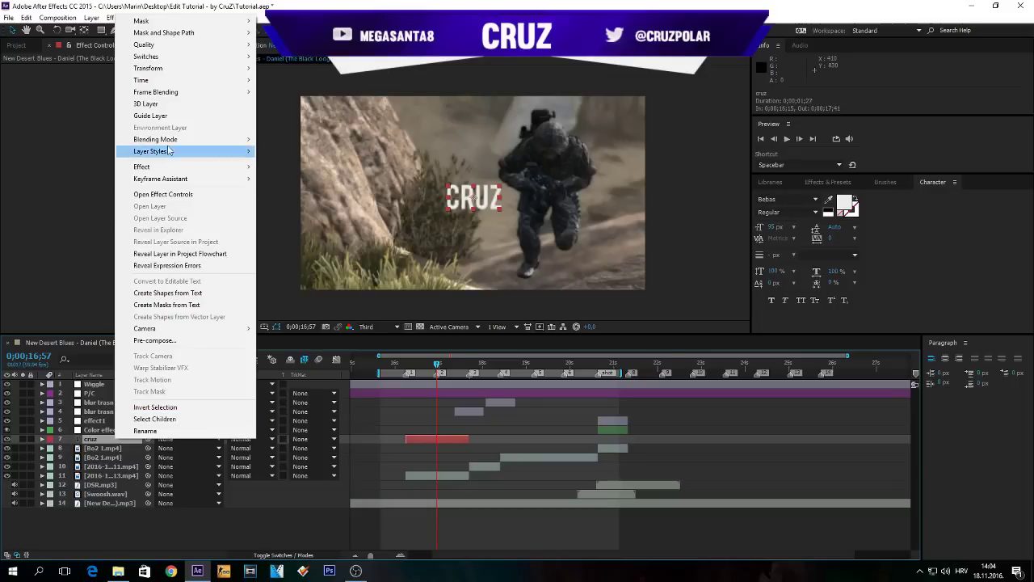
mouse_move(179, 70)
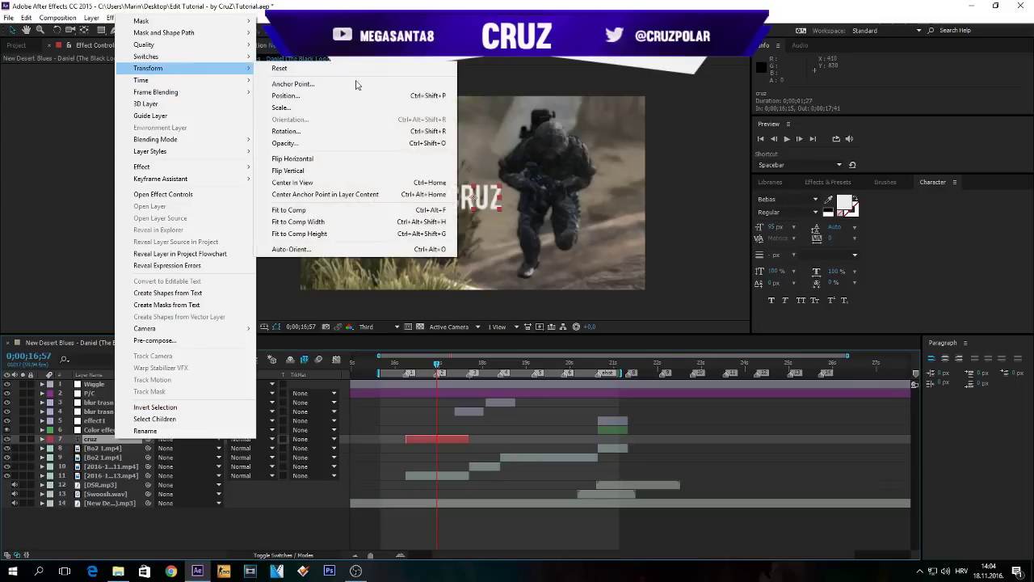
left_click(303, 182)
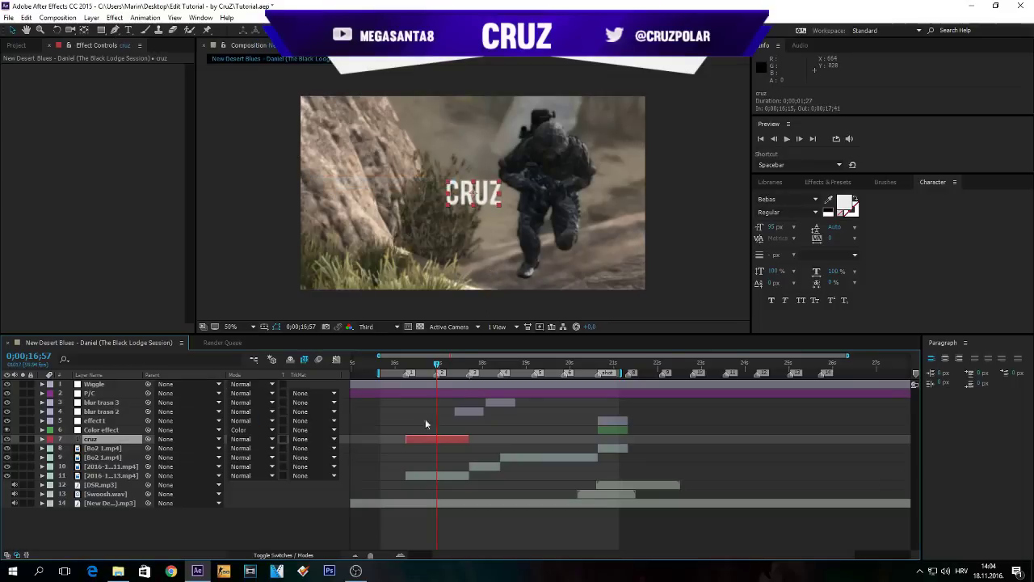
mouse_move(417, 365)
left_mouse_down()
mouse_move(406, 369)
mouse_move(453, 374)
mouse_move(411, 374)
left_mouse_up()
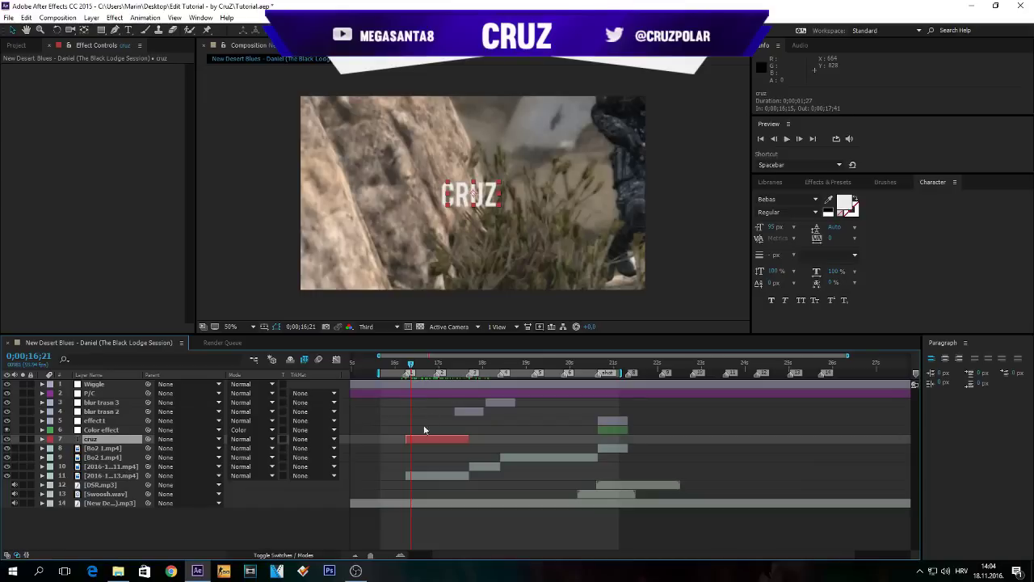
Center the cruz layer's anchor point in its content again and preview the title near the layer's start
left_click_drag(410, 370, 436, 379)
right_click(106, 443)
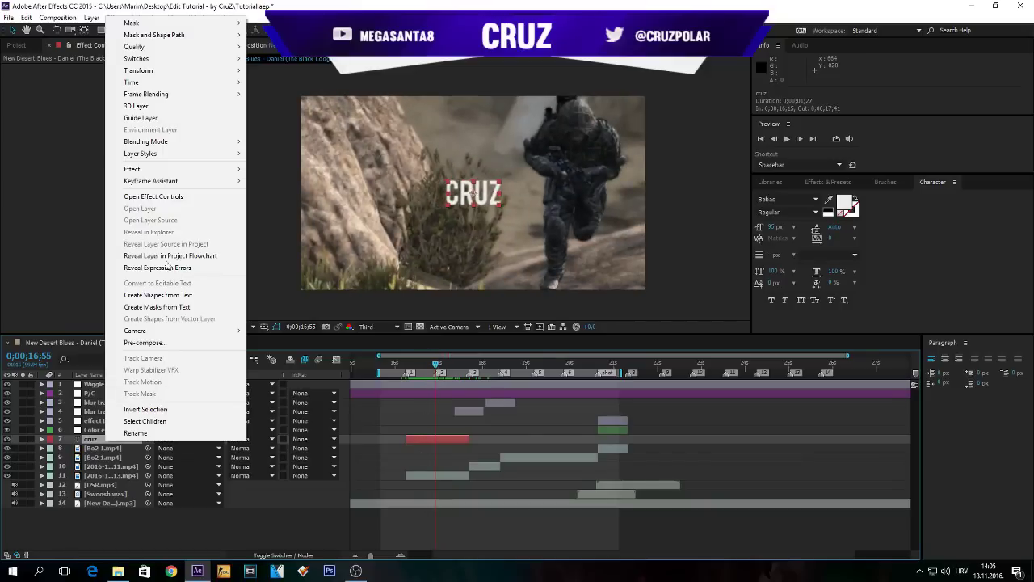
mouse_move(159, 73)
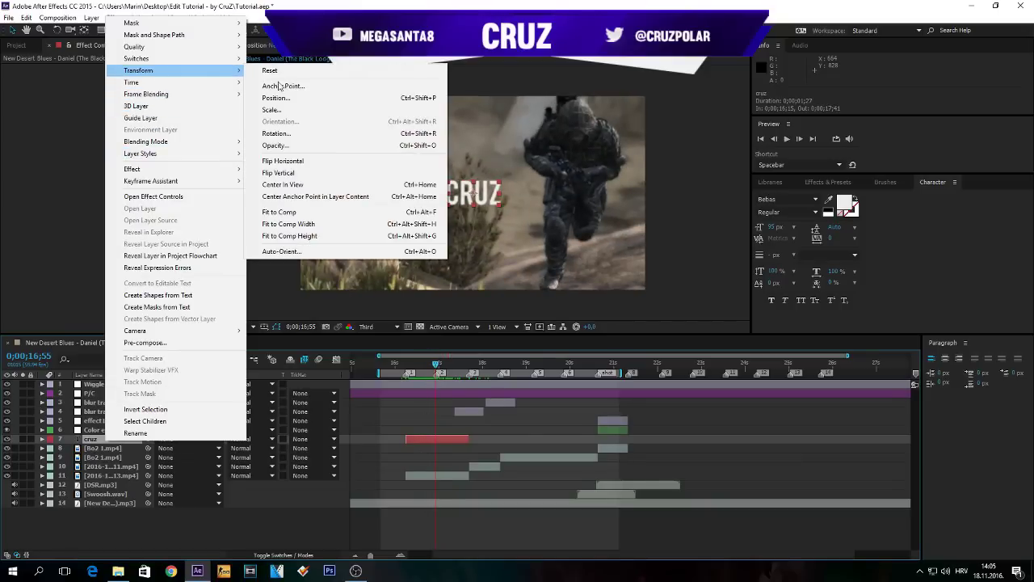
left_click(328, 198)
key("space")
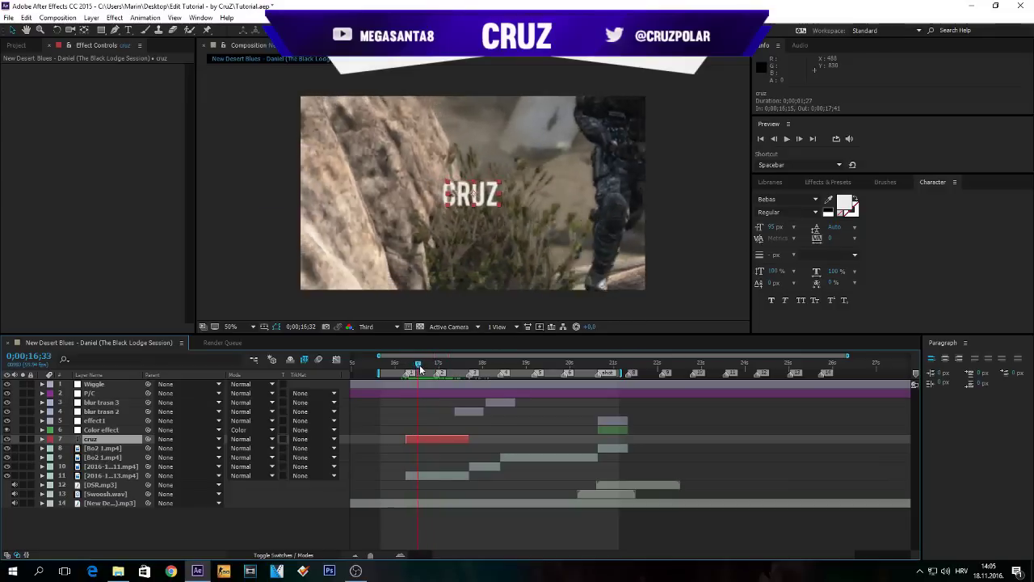
key("space")
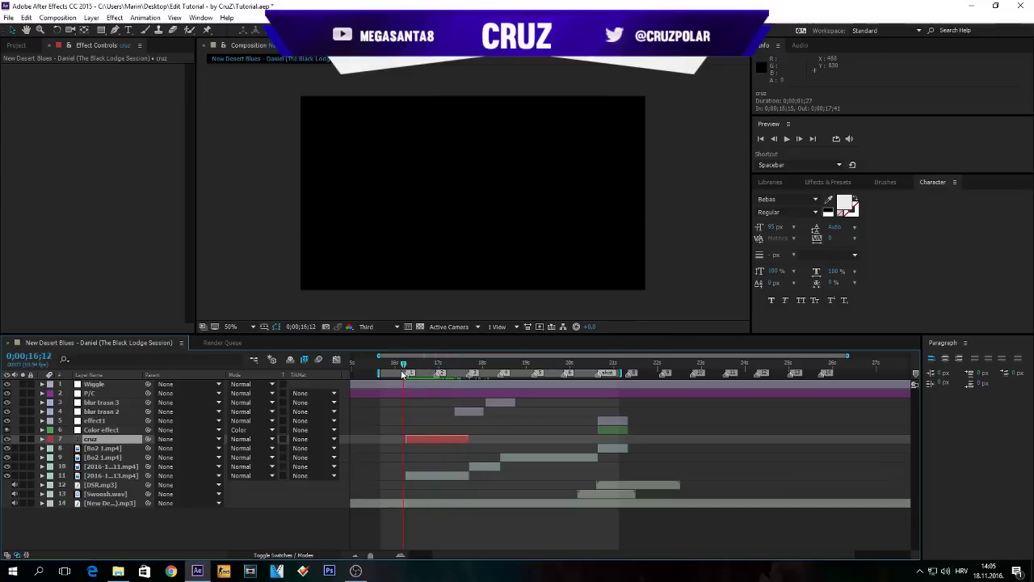
Keyframe the cruz layer's scale at 100% at 0;00;16;57 and 0% at the layer's start, 0;00;16;15
left_click_drag(406, 374, 427, 378)
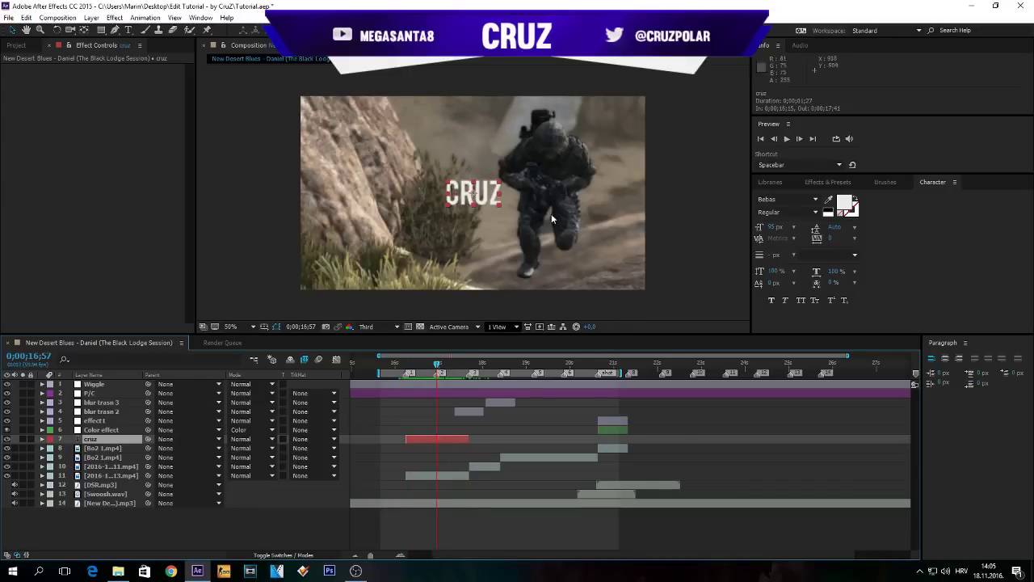
key("s")
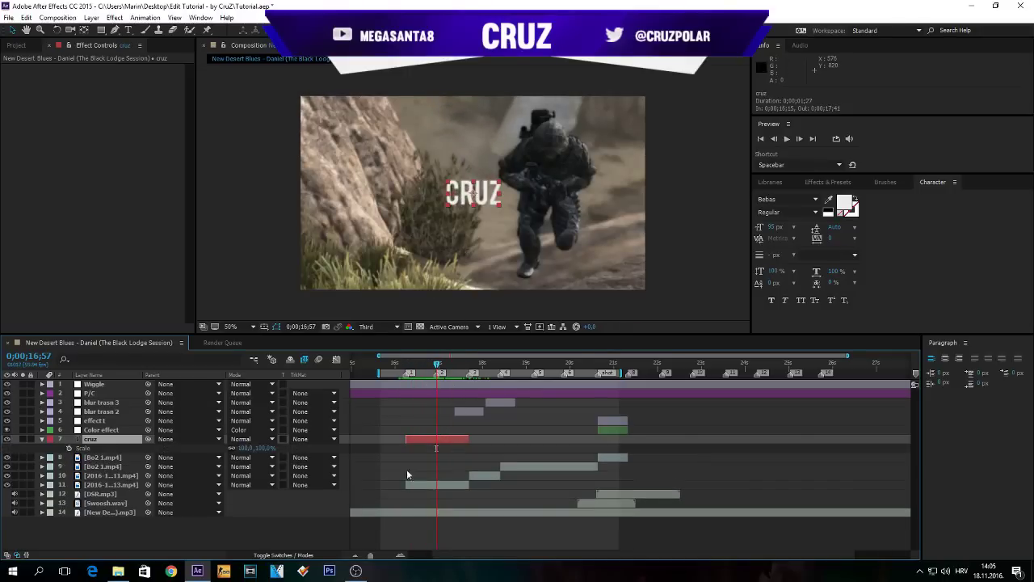
left_click(68, 450)
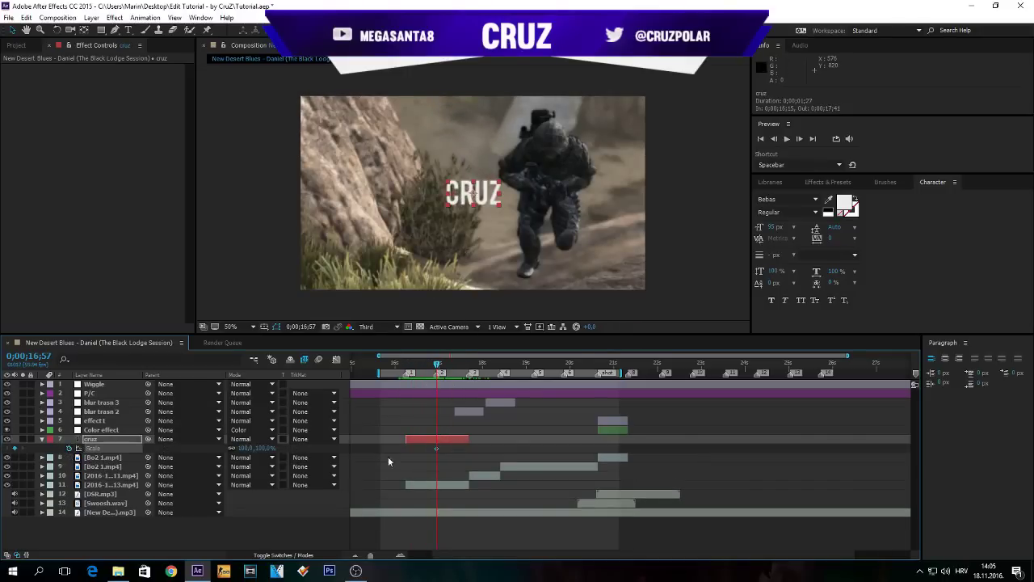
left_click(407, 367)
left_click(264, 449)
type("0")
left_click(286, 537)
Add a 0% scale keyframe at 0;00;17;42 and apply Easy Ease to all three scale keyframes of cruz
left_click(470, 369)
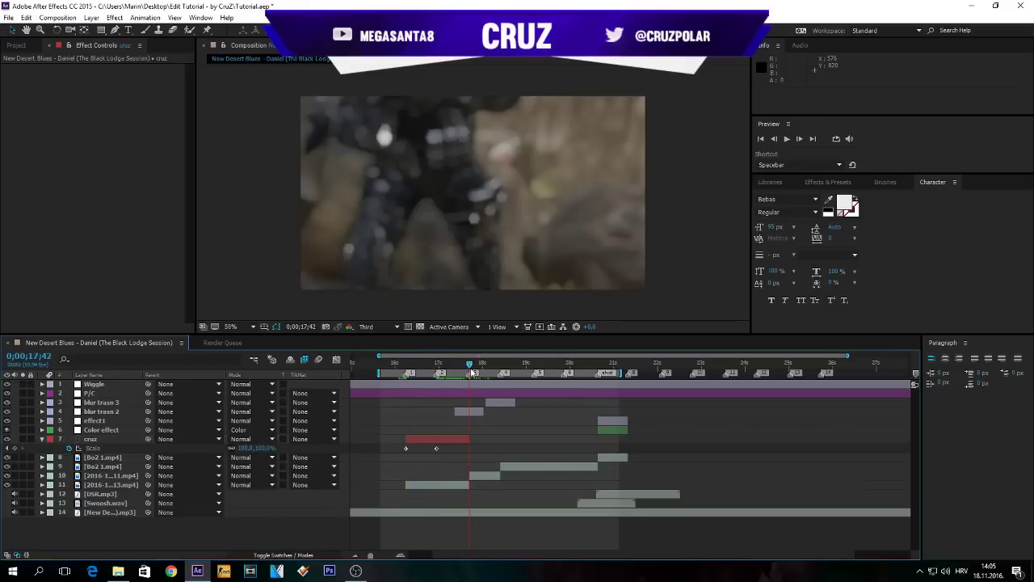
left_click(264, 449)
type("0")
left_click_drag(498, 452, 399, 446)
key("F9")
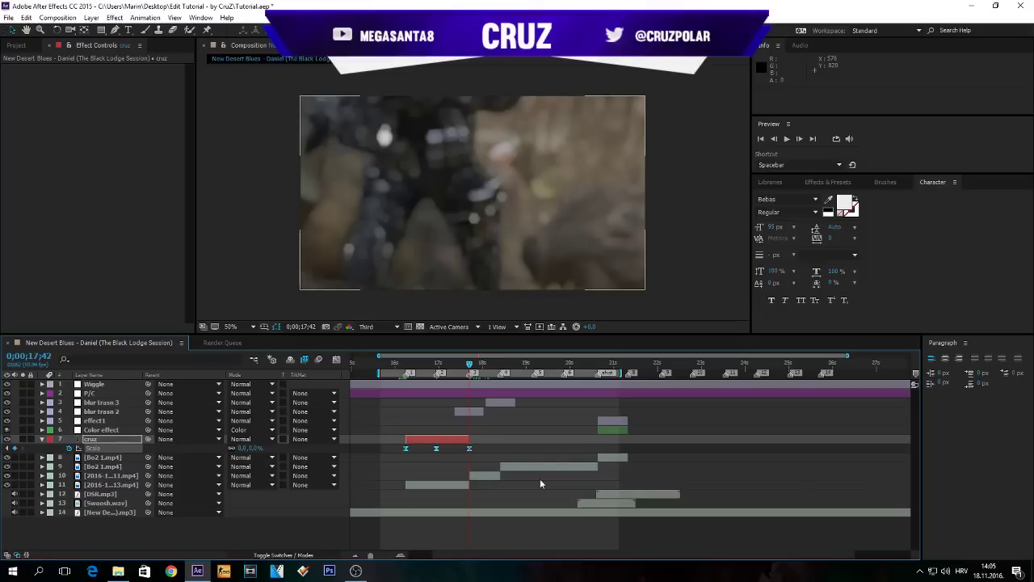
Reshape the cruz scale curve in the graph editor, extending the middle keyframe's outgoing handle to the last keyframe's time
left_click(336, 359)
left_click(437, 393)
left_click(398, 558)
left_click_drag(455, 357, 424, 356)
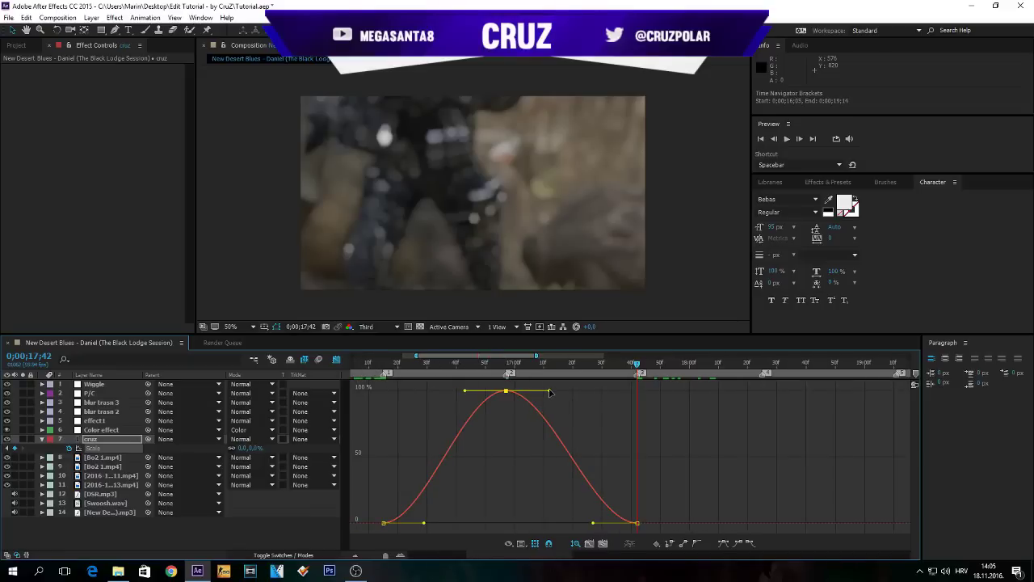
left_click_drag(551, 391, 656, 393)
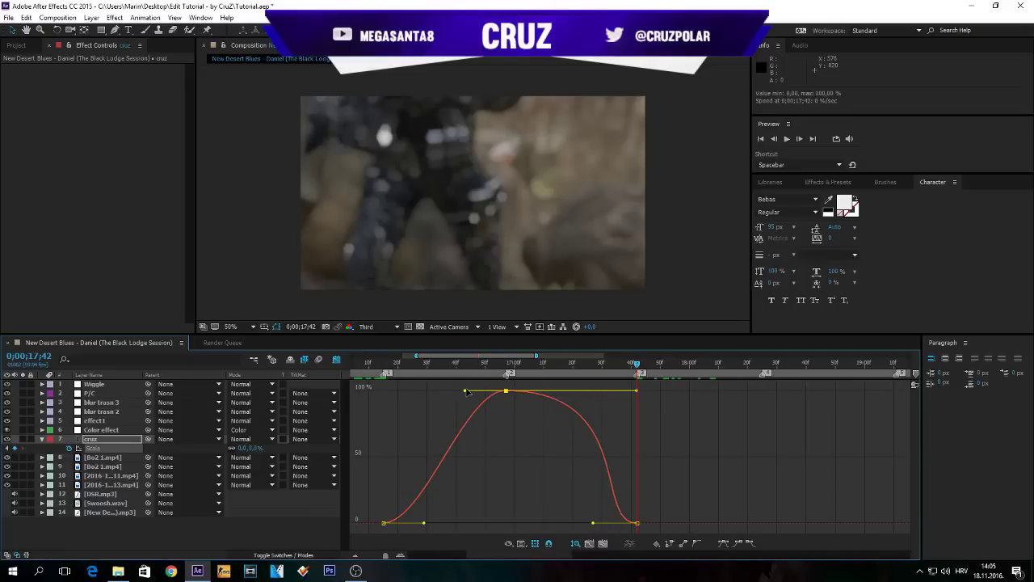
mouse_move(464, 392)
left_mouse_down()
mouse_move(377, 394)
mouse_move(381, 369)
mouse_move(656, 381)
mouse_move(474, 386)
mouse_move(572, 387)
mouse_move(459, 406)
left_mouse_up()
left_click(336, 360)
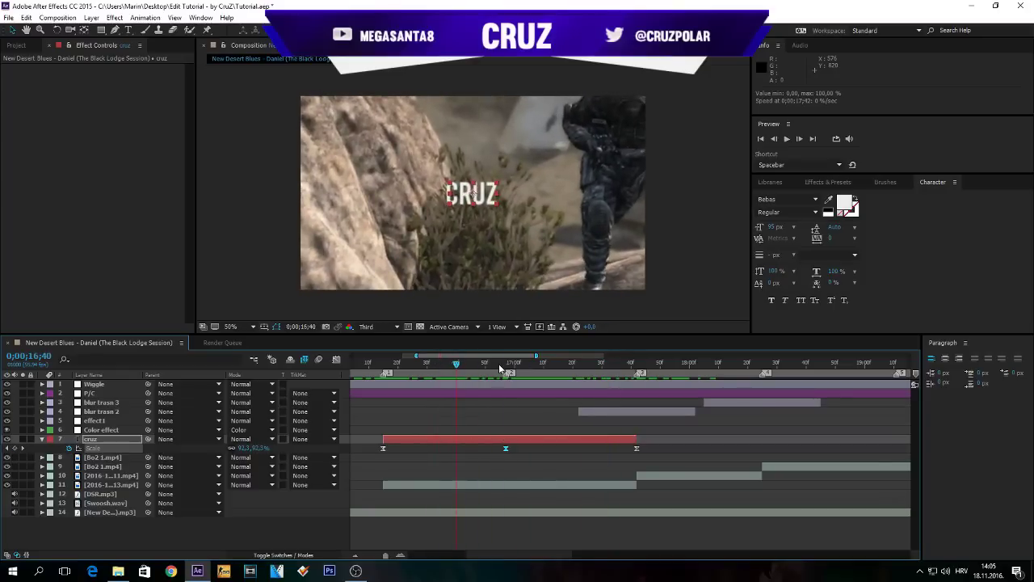
Set the cruz layer's middle scale keyframe at 0;00;16;57 to 120%
left_click_drag(500, 369, 509, 370)
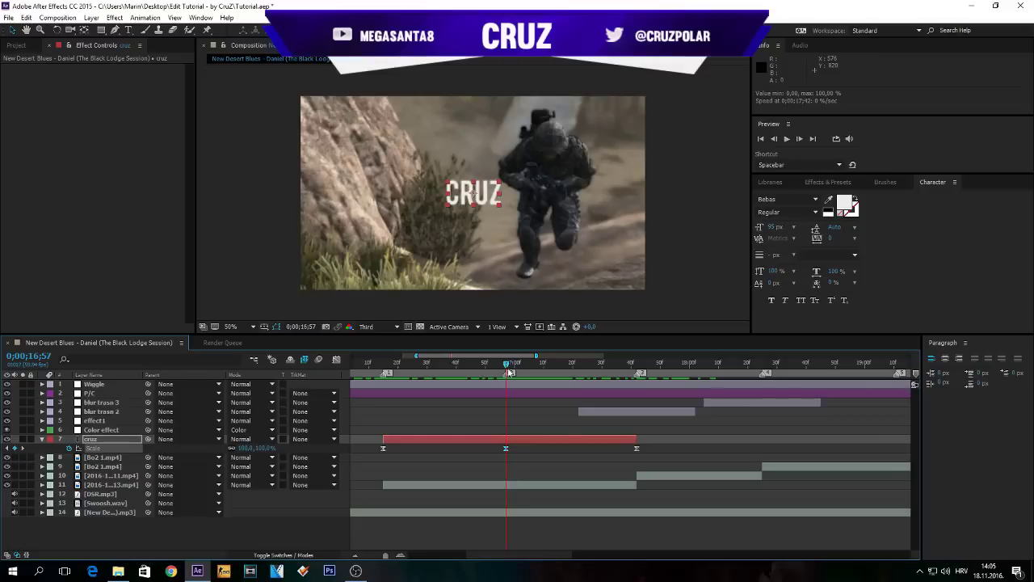
left_click(263, 449)
type("120")
left_click(299, 530)
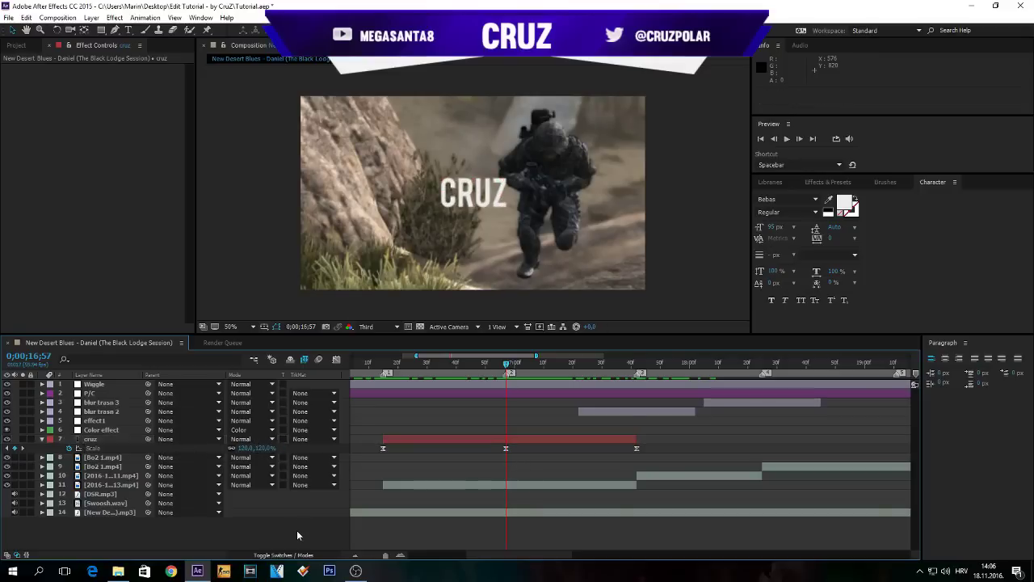
Set the cruz layer's blending mode to Difference
left_click(185, 438)
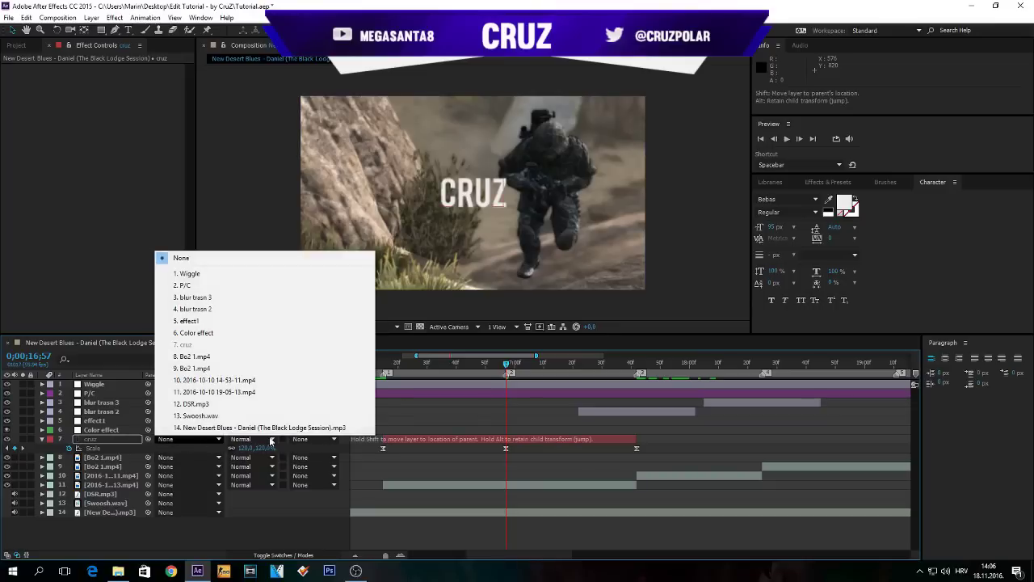
left_click(253, 523)
left_click(282, 555)
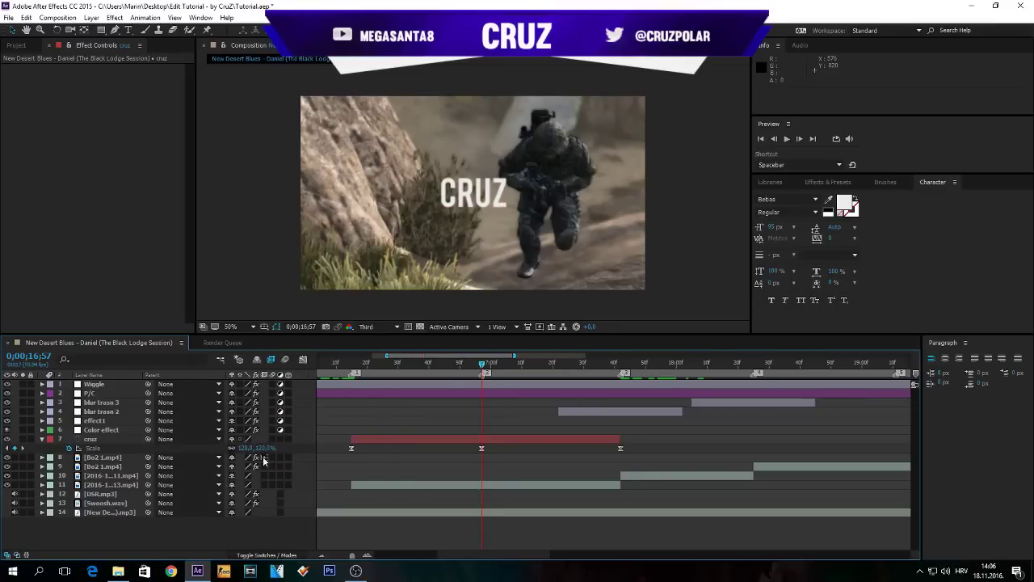
left_click(196, 441)
left_click(201, 505)
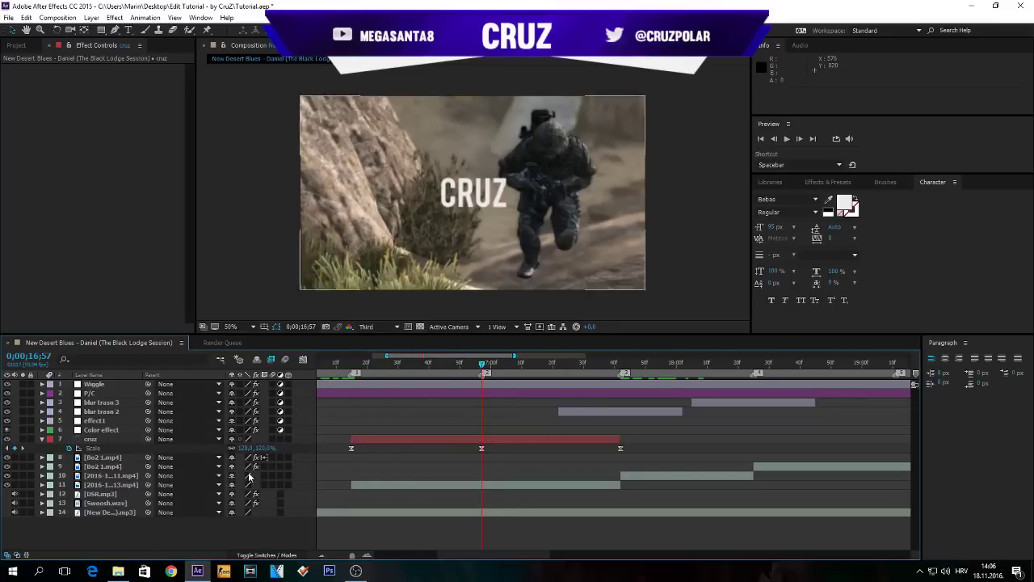
left_click(122, 440)
key("s")
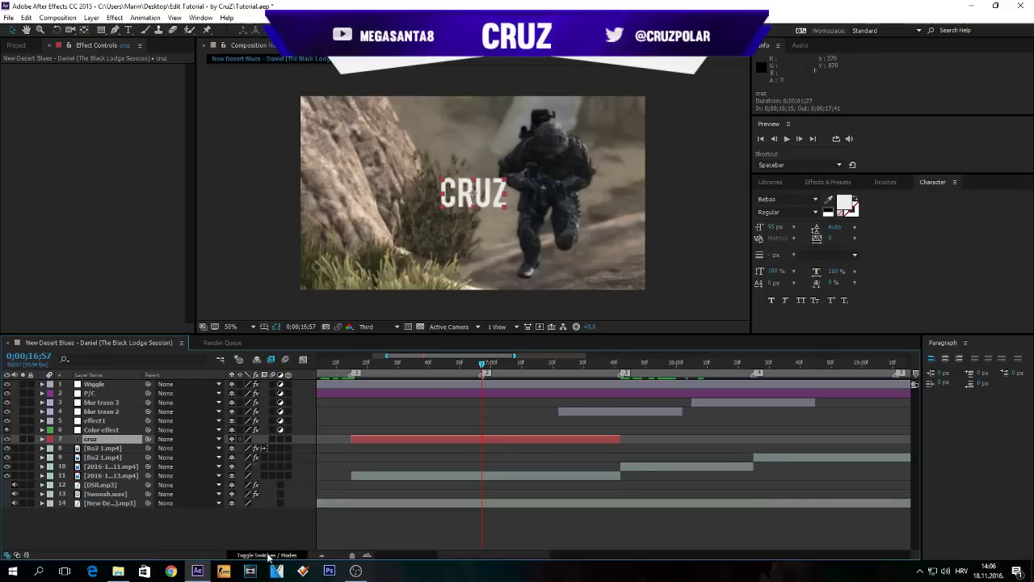
left_click(270, 556)
left_click(253, 441)
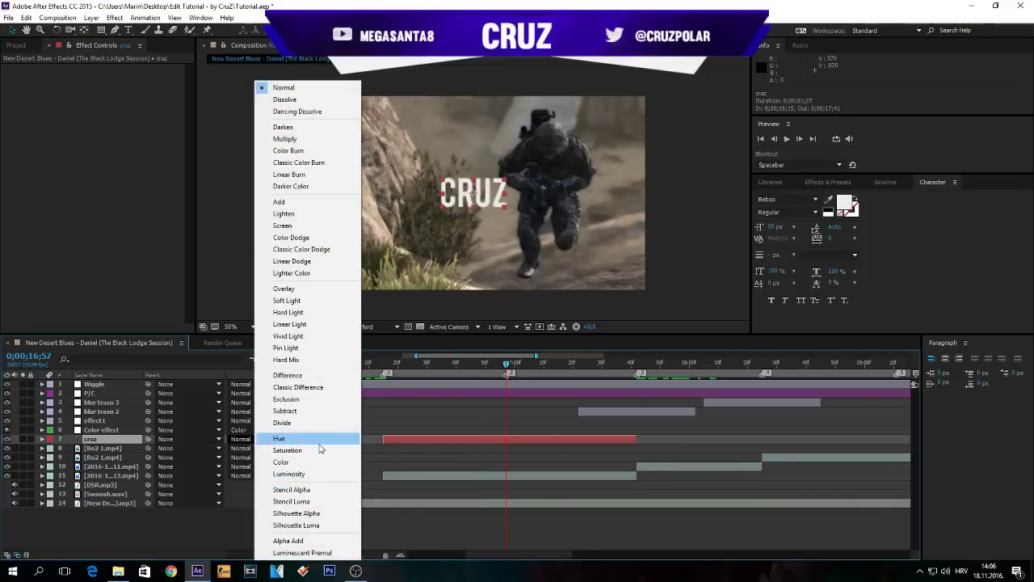
left_click(288, 375)
Duplicate the cruz layer and move the copy so it starts at the second cinematic clip, 0;00;17;42
left_click_drag(400, 366, 731, 383)
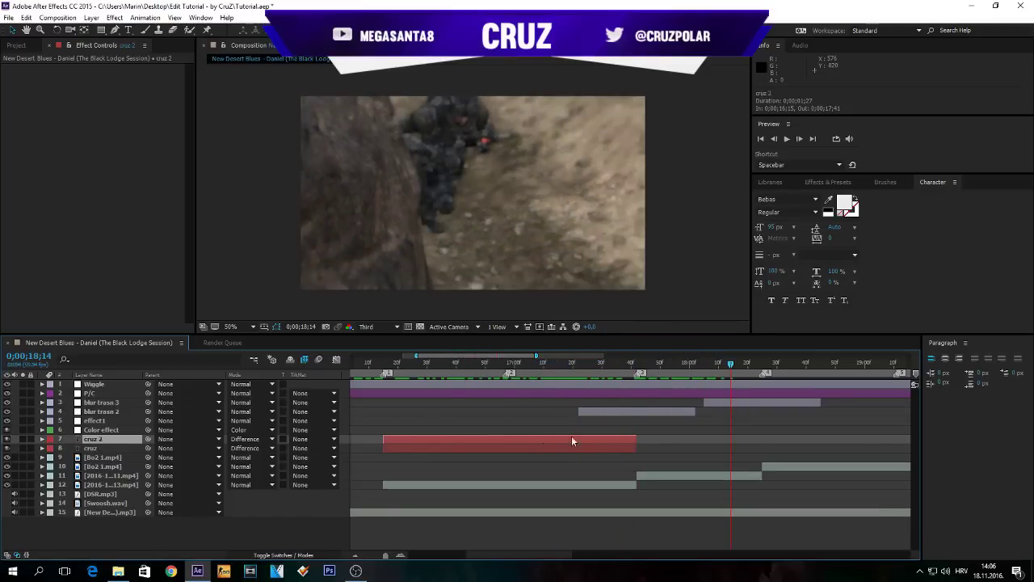
left_click_drag(572, 441, 785, 441)
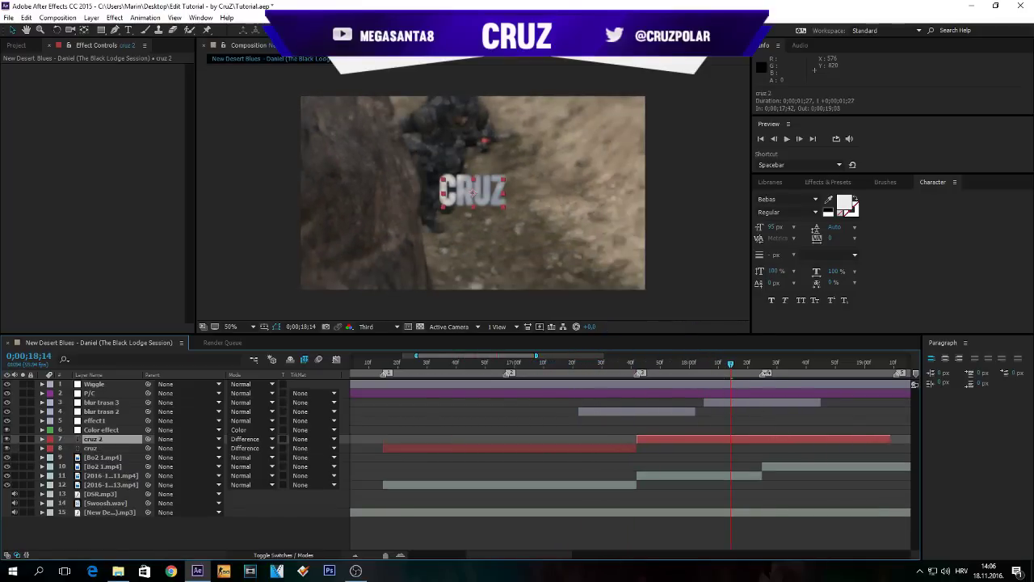
Move the cruz 2 layer's middle scale keyframe near the second cinematic clip's midpoint and its last one to 0;00;18;25
left_click(763, 366)
key("u")
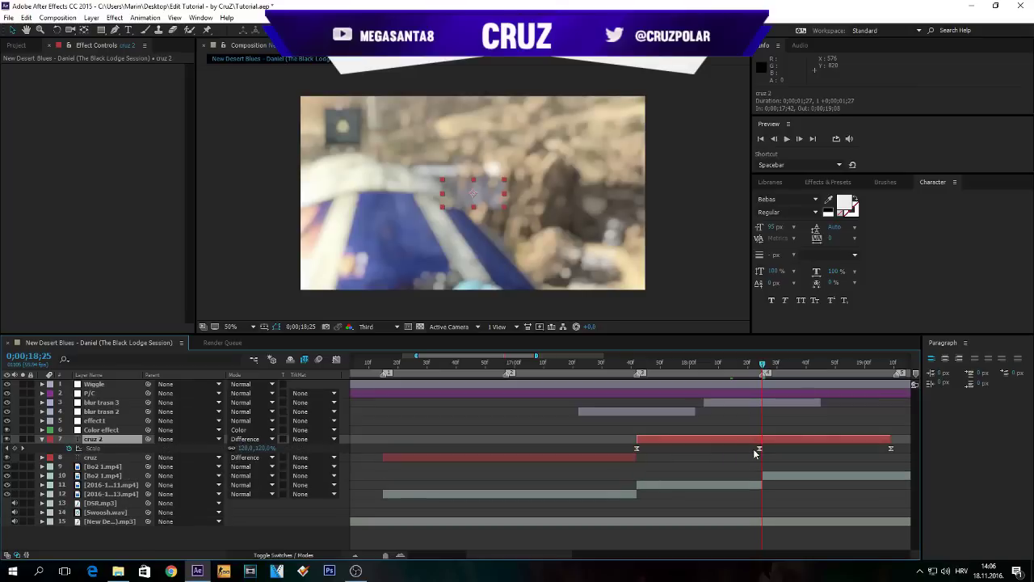
left_click_drag(758, 449, 692, 449)
left_click(889, 448)
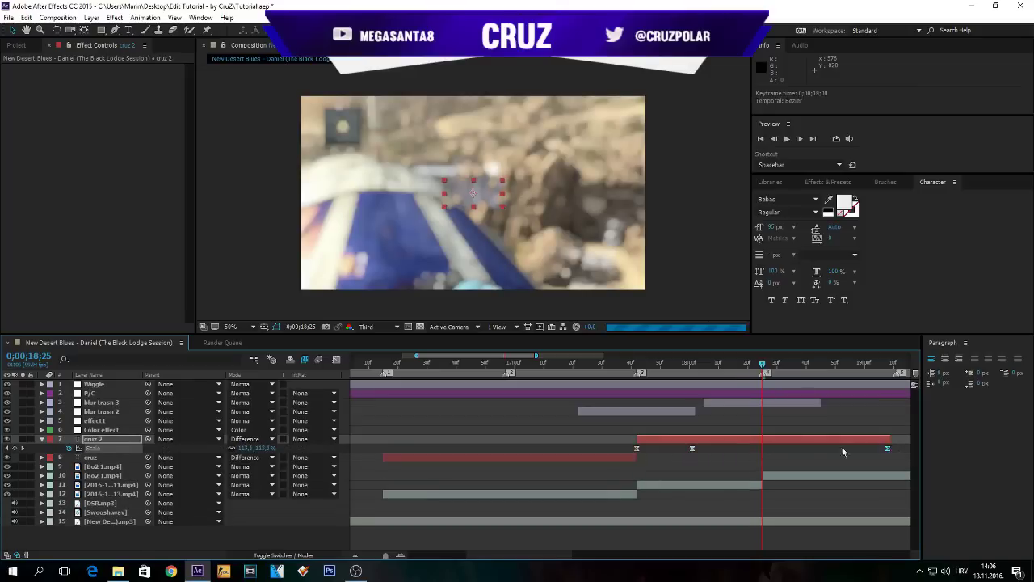
left_click_drag(887, 449, 762, 448)
Trim the end of cruz 2 to the second cinematic clip's end at 0;00;18;25 and check the title over that clip
right_click(796, 440)
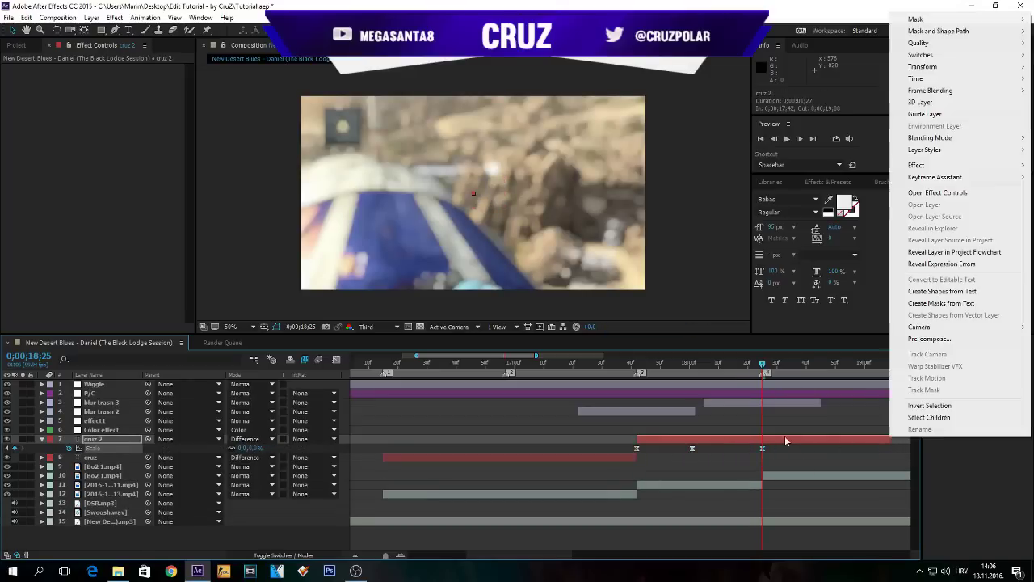
left_click(887, 444)
left_click_drag(889, 441, 758, 441)
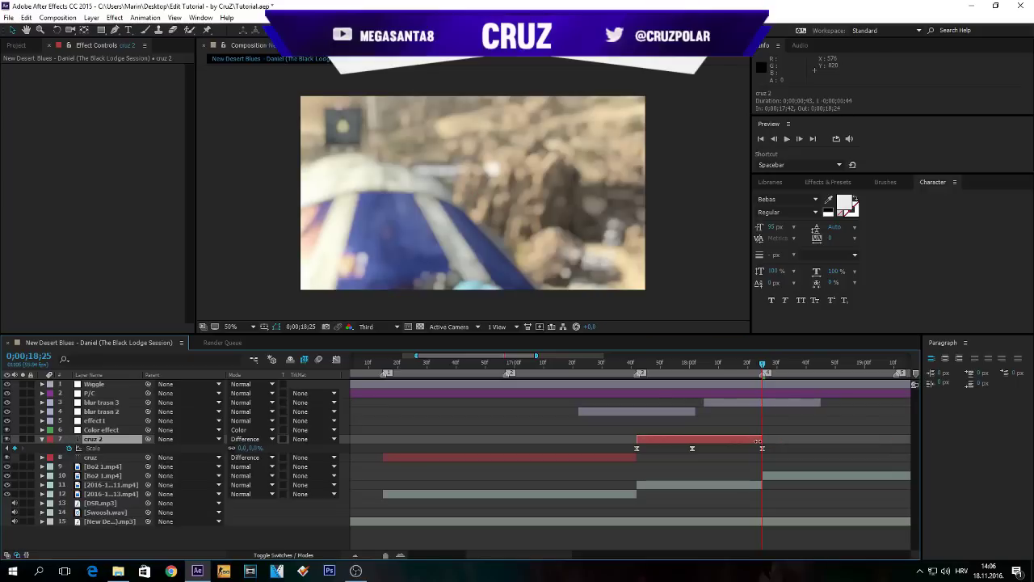
left_click_drag(636, 370, 697, 398)
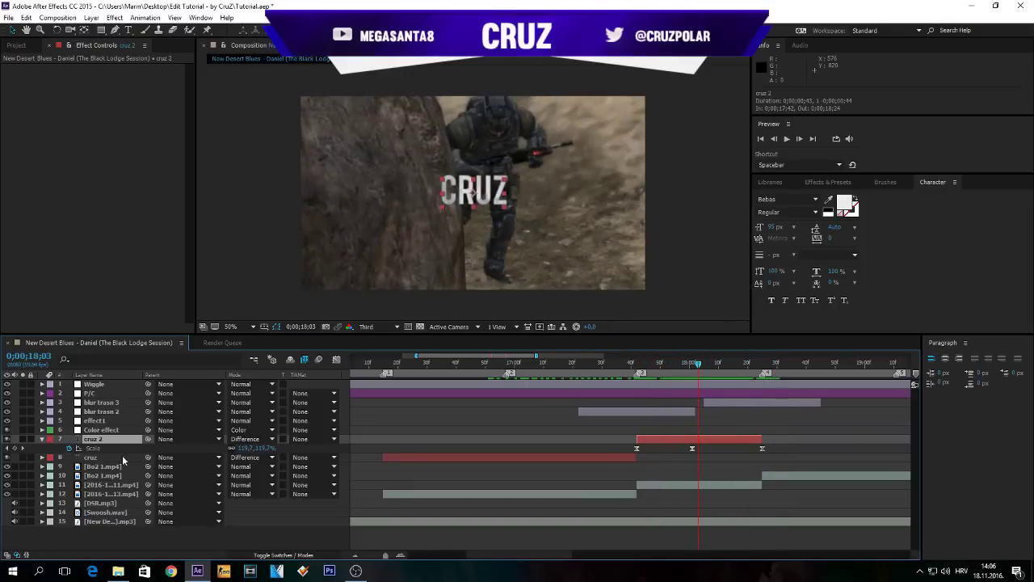
key("u")
Pre-compose all layers into a new composition named "cc", moving all attributes and opening the new composition
left_click(107, 511)
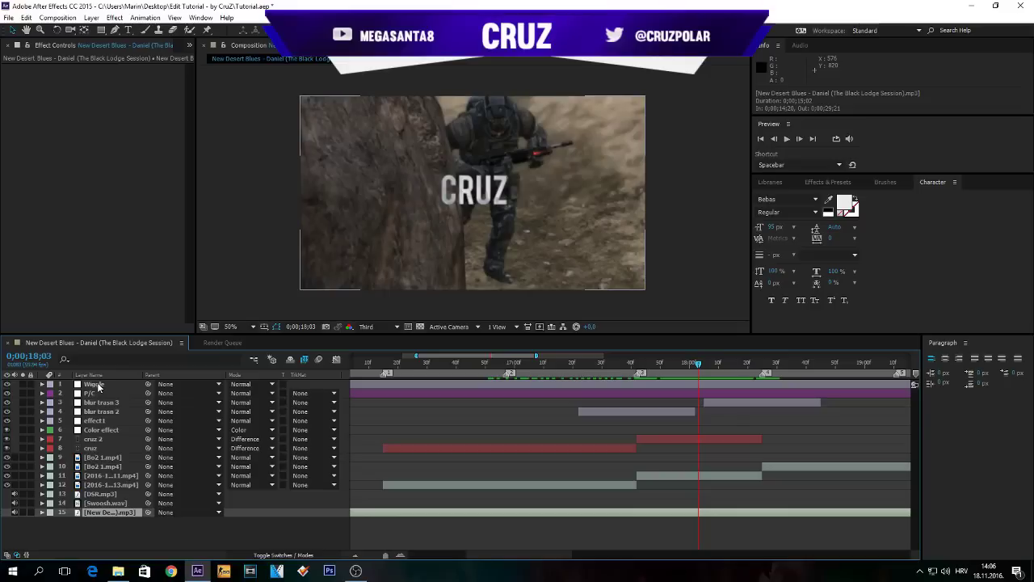
key("ctrl+a")
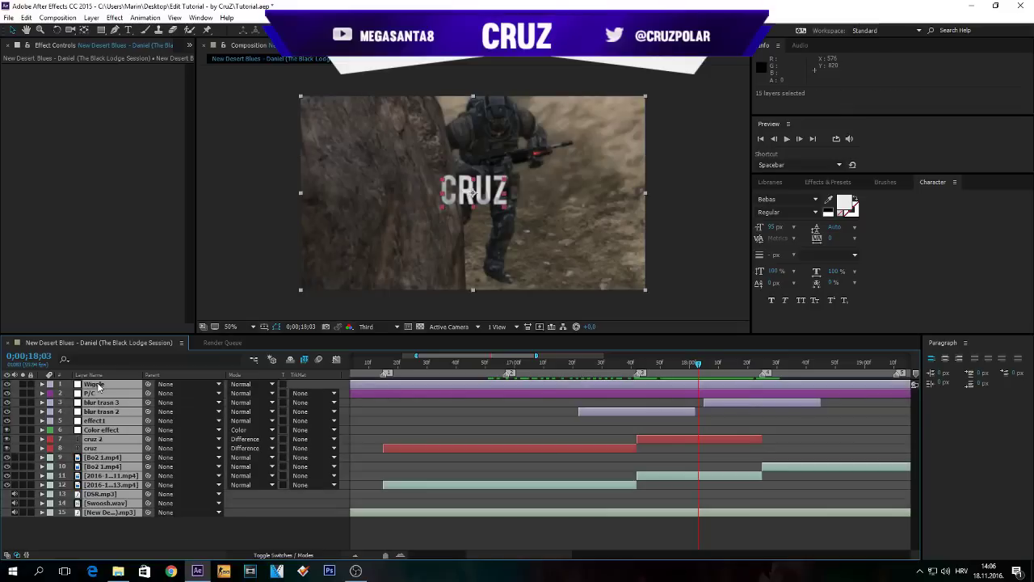
right_click(98, 420)
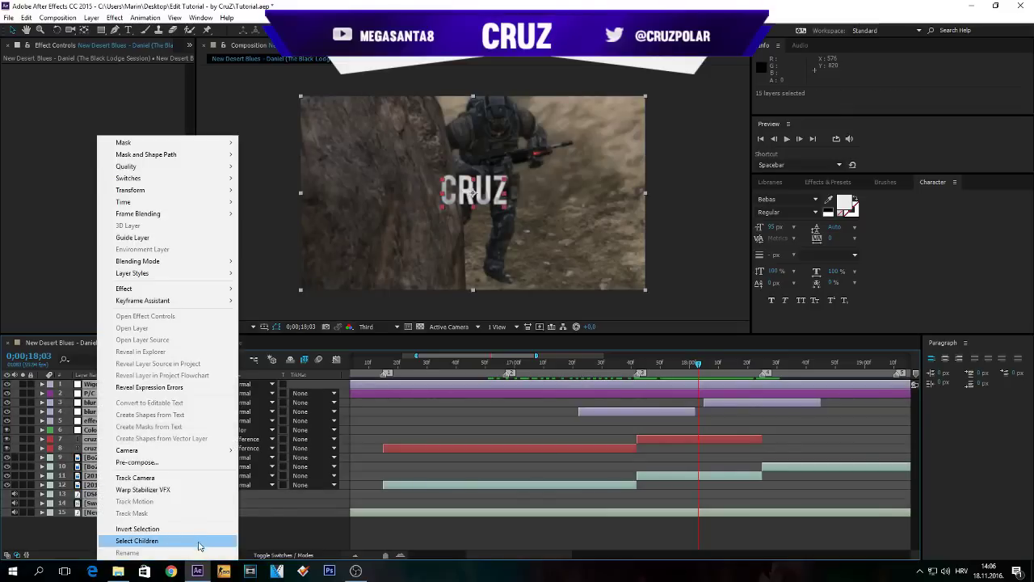
left_click(194, 453)
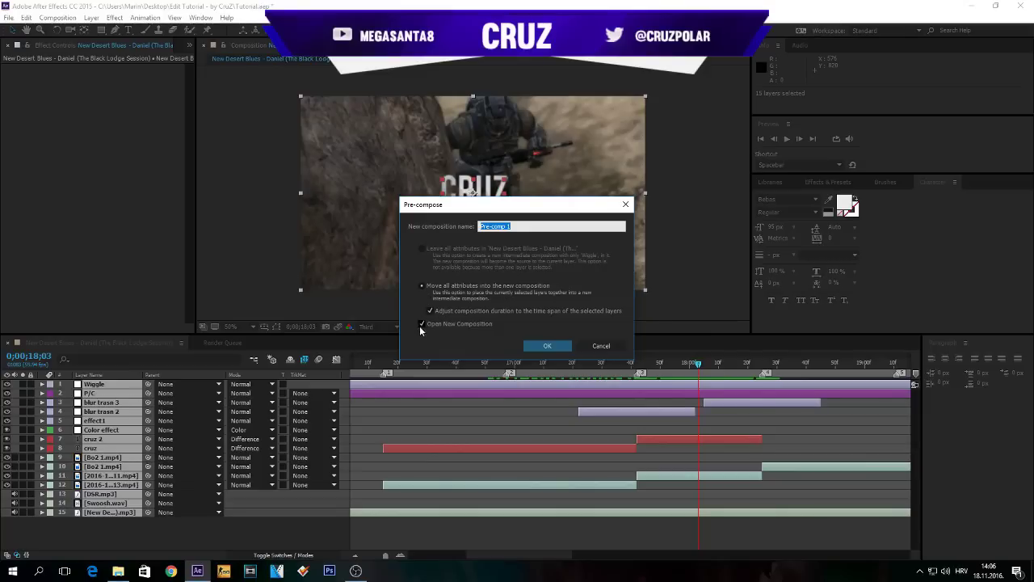
type("cc")
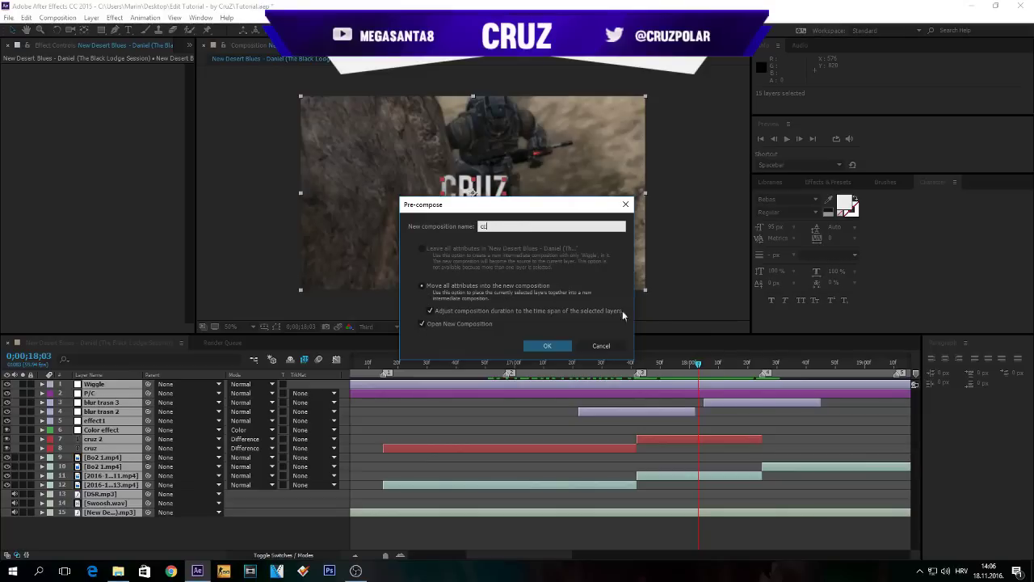
left_click(547, 346)
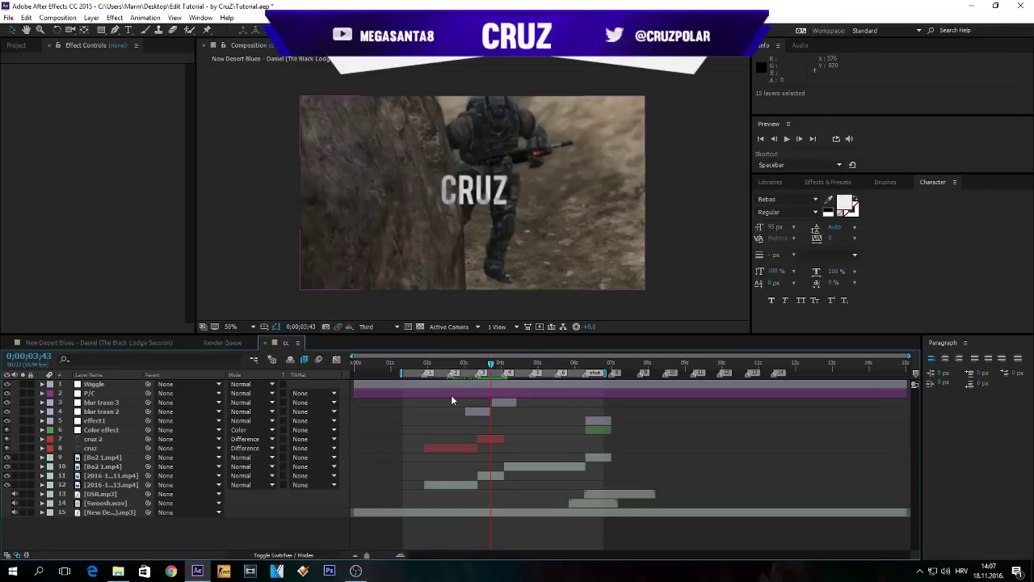
Return to the New Desert Blues composition and add a black solid layer named "black bars" above the cc layer
left_click(127, 343)
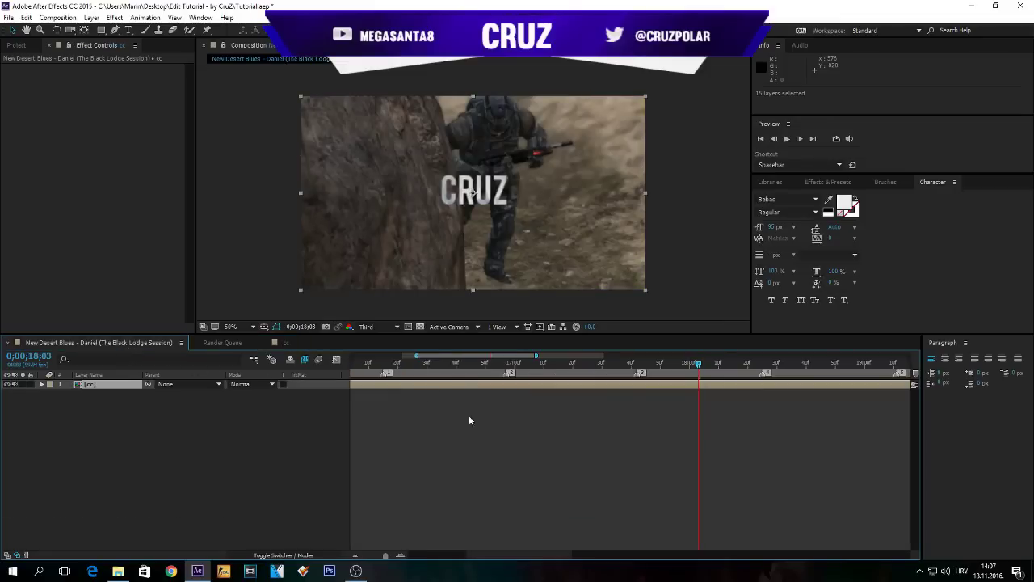
left_click_drag(374, 558, 357, 557)
left_click_drag(420, 364, 495, 368)
right_click(168, 473)
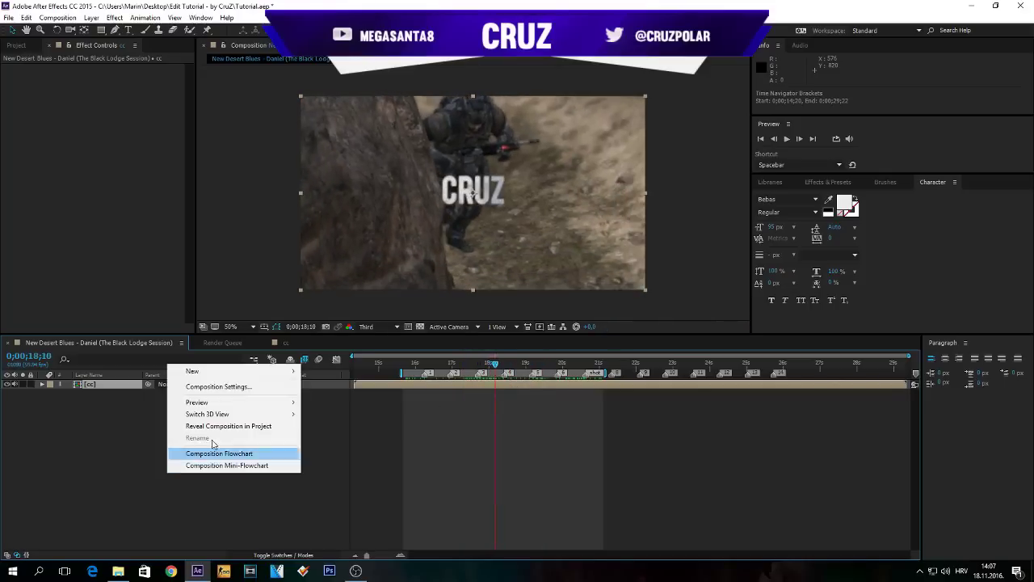
mouse_move(194, 371)
left_click(335, 398)
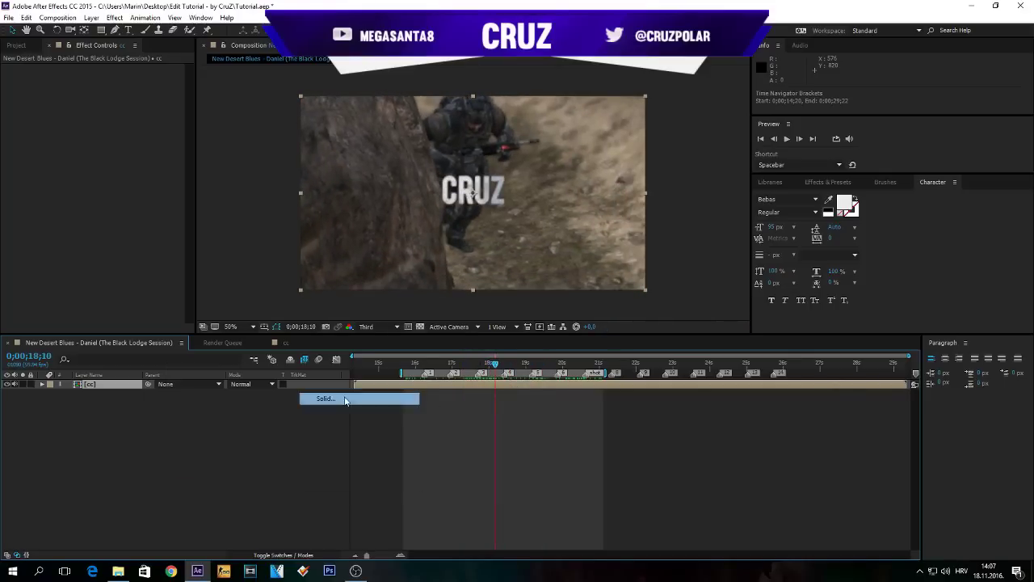
type("black ")
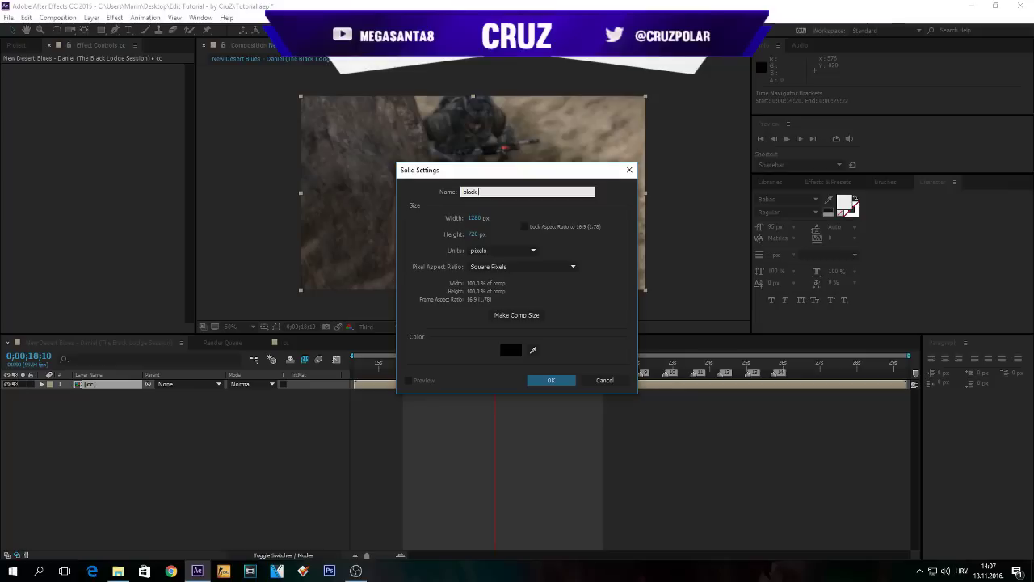
type("ebars")
key("Return")
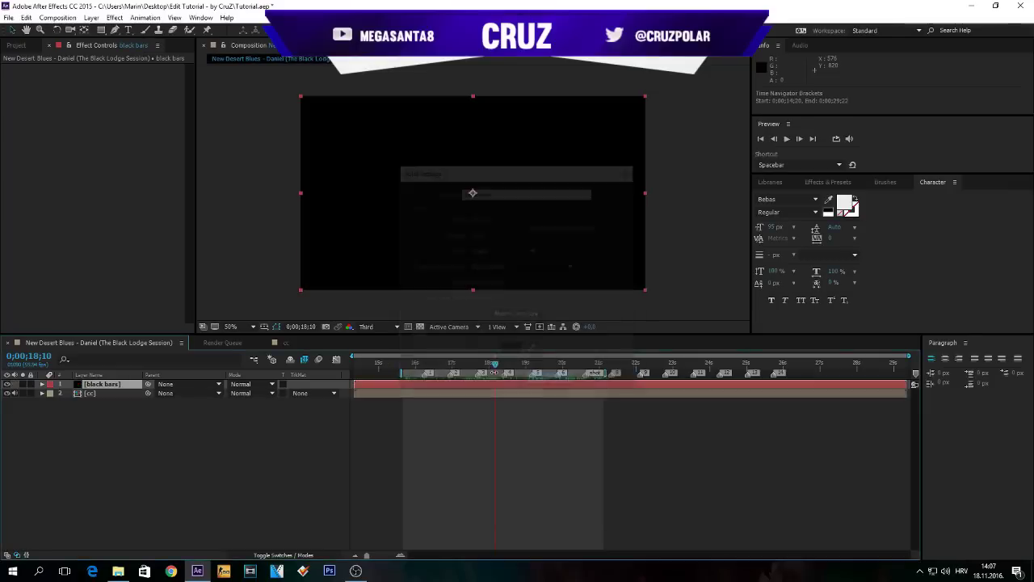
Find the CC Jaws transition effect and apply it to the black bars layer
left_click(838, 184)
left_click(774, 196)
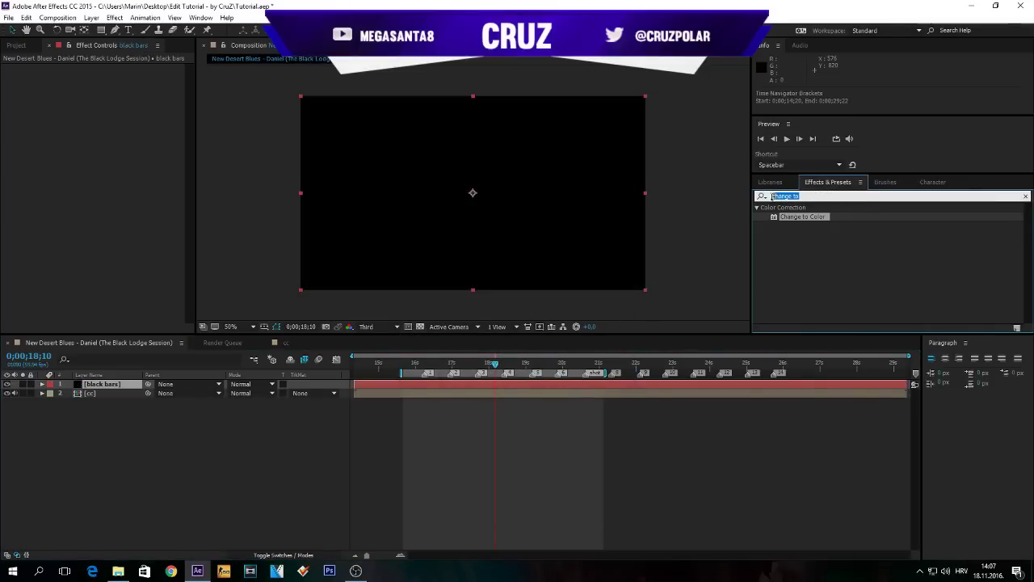
type("cc jaws")
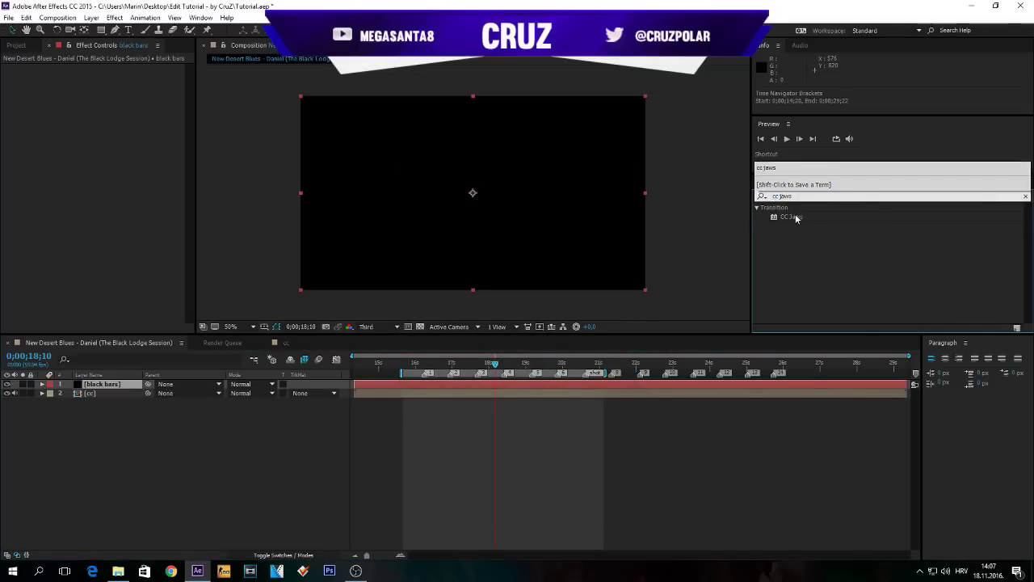
left_click_drag(788, 217, 499, 383)
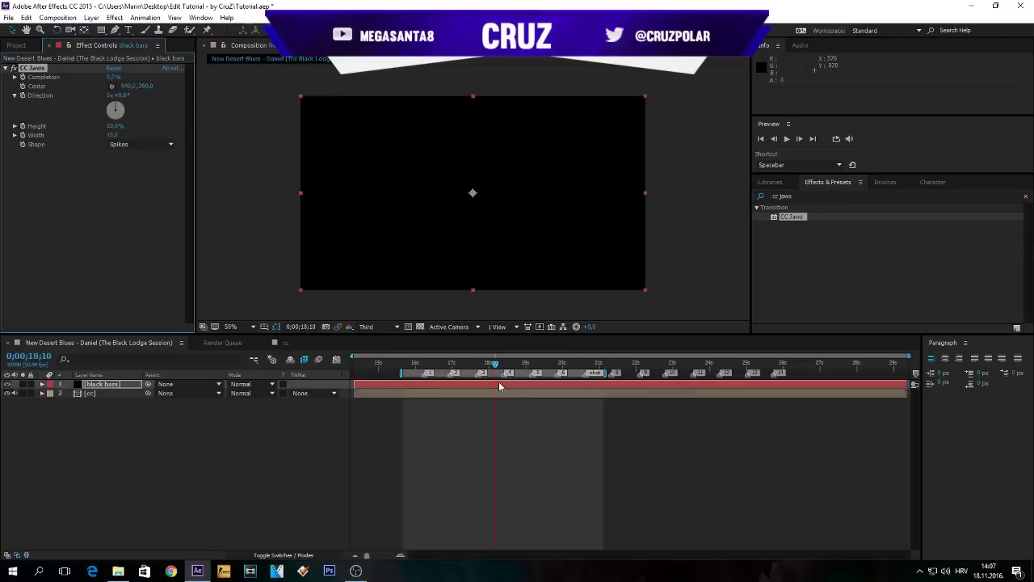
Set CC Jaws Completion to 90% and Height to 0% to form straight cinematic bars
left_click(112, 76)
type("90")
key("Return")
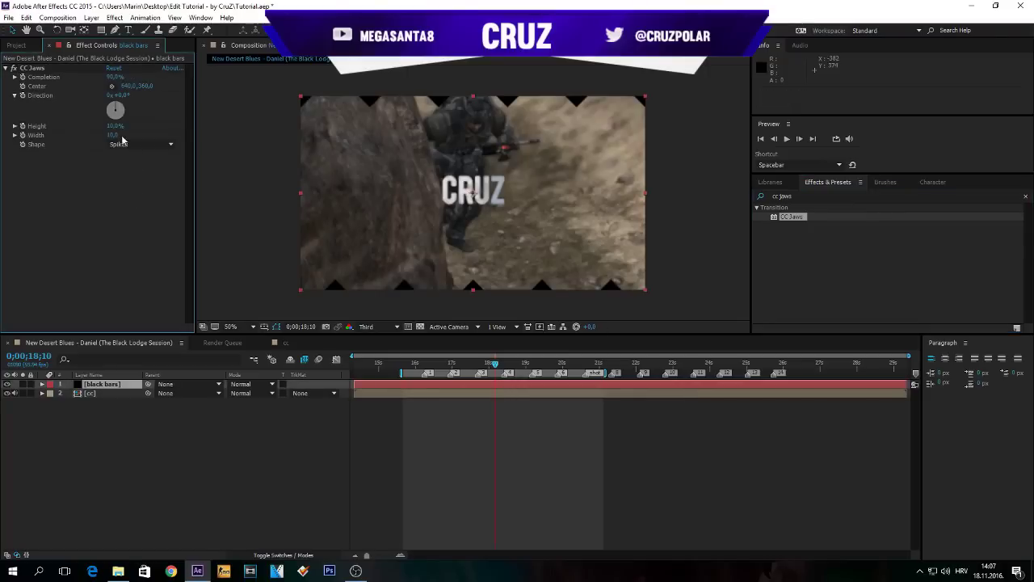
left_click_drag(115, 127, 2, 128)
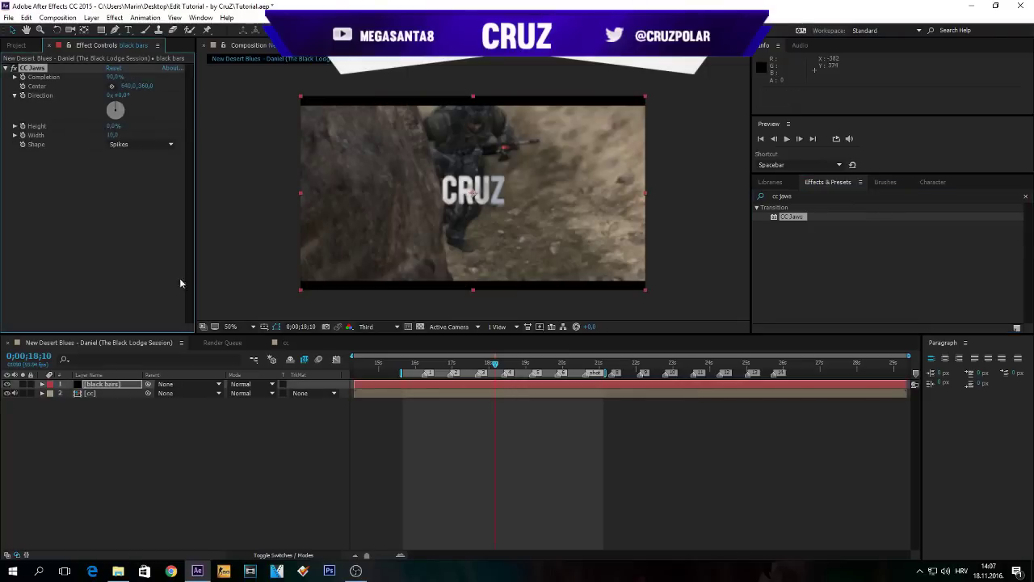